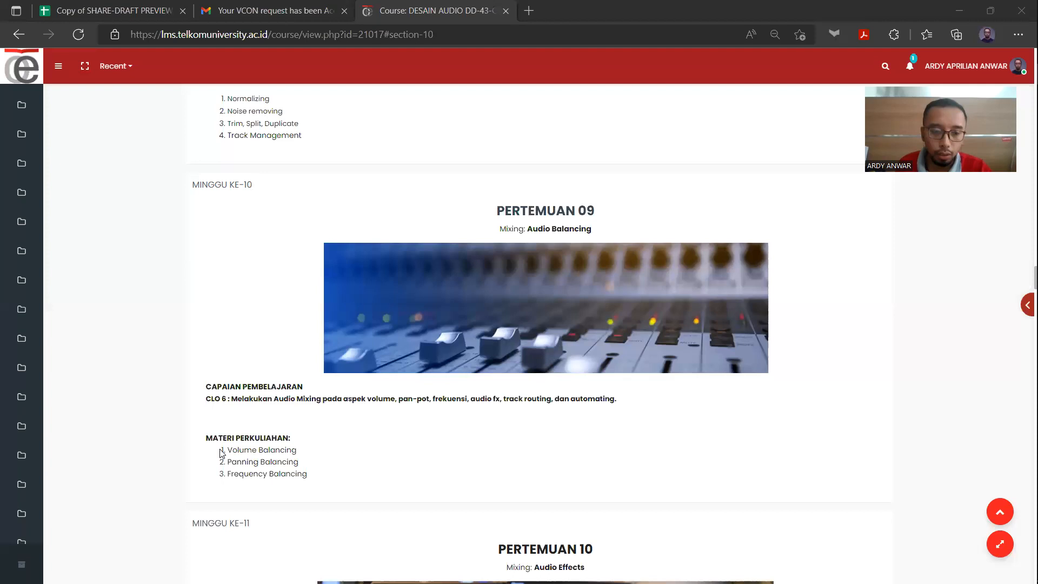
# Examine the Pertemuan 09 lecture topics on the course page: Volume Balancing, Panning Balancing and Frequency Balancing
pyautogui.click(237, 453)
pyautogui.doubleClick(237, 451)
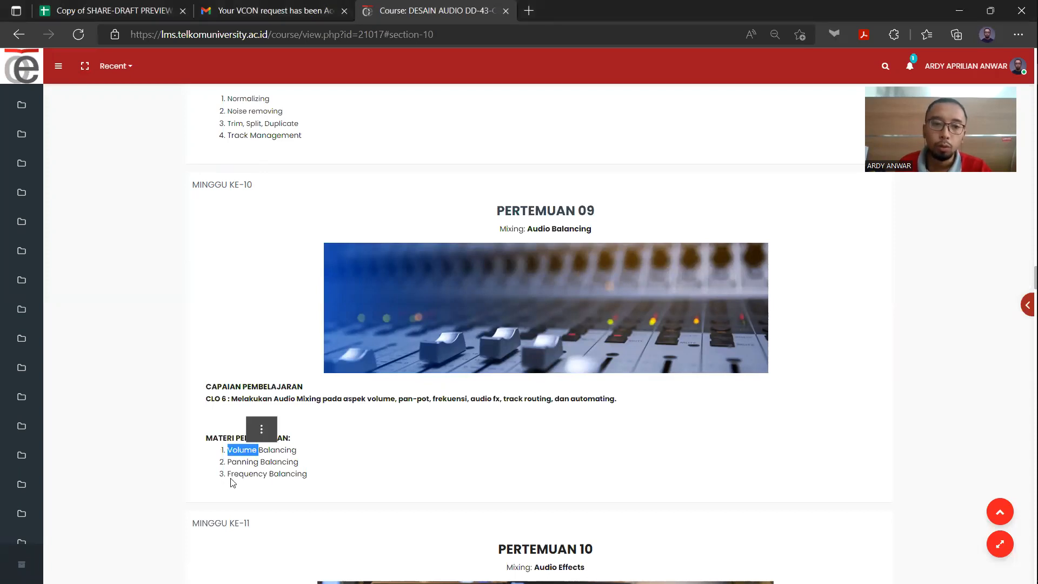
pyautogui.doubleClick(245, 463)
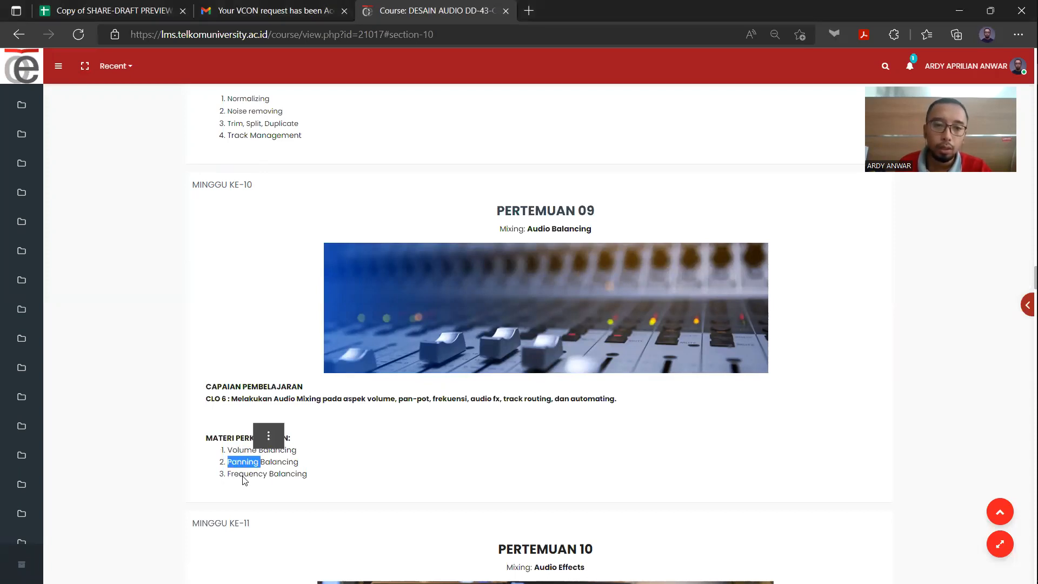
pyautogui.doubleClick(244, 475)
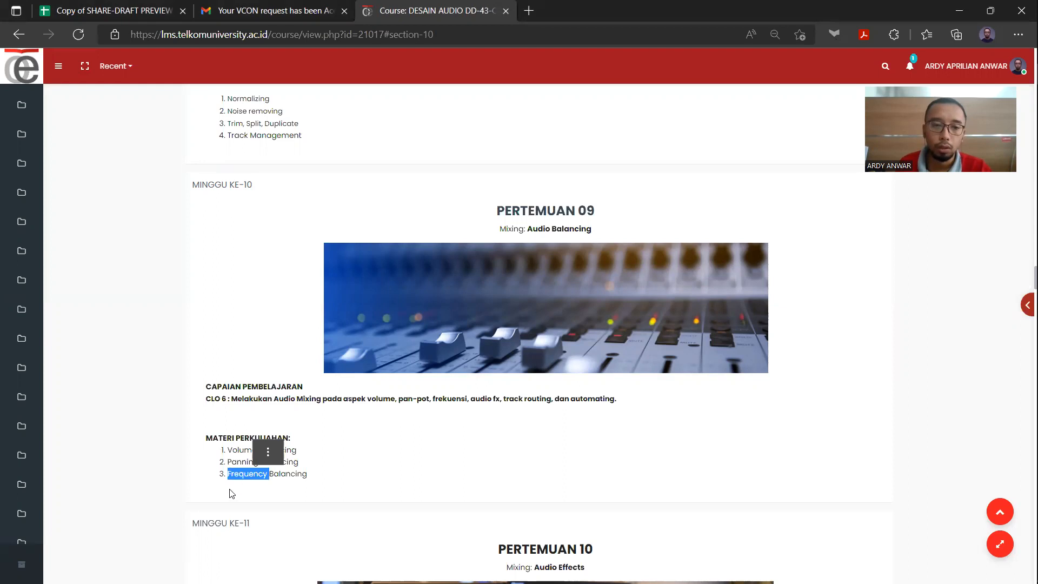
pyautogui.doubleClick(242, 451)
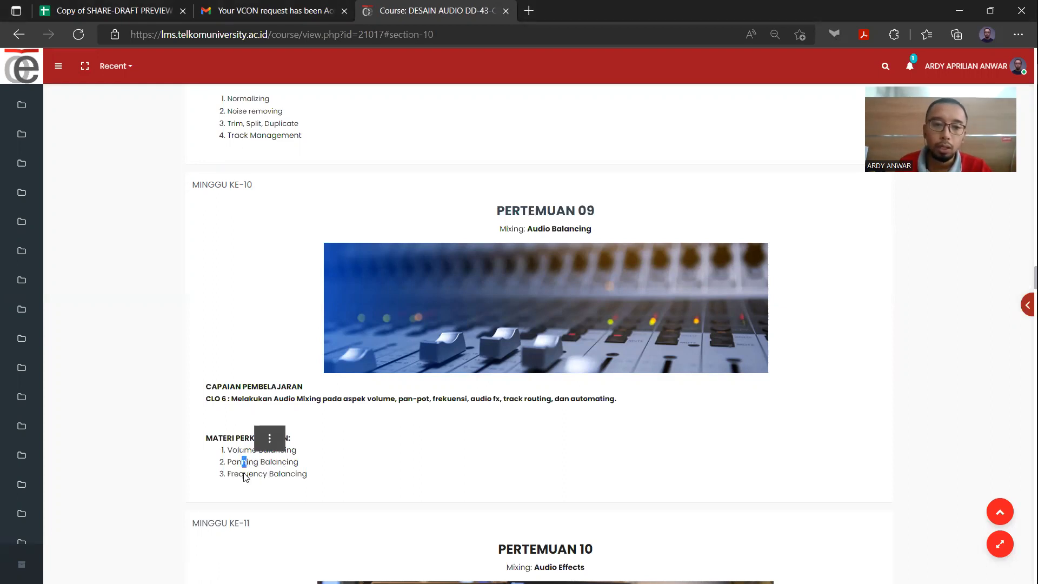
pyautogui.doubleClick(244, 474)
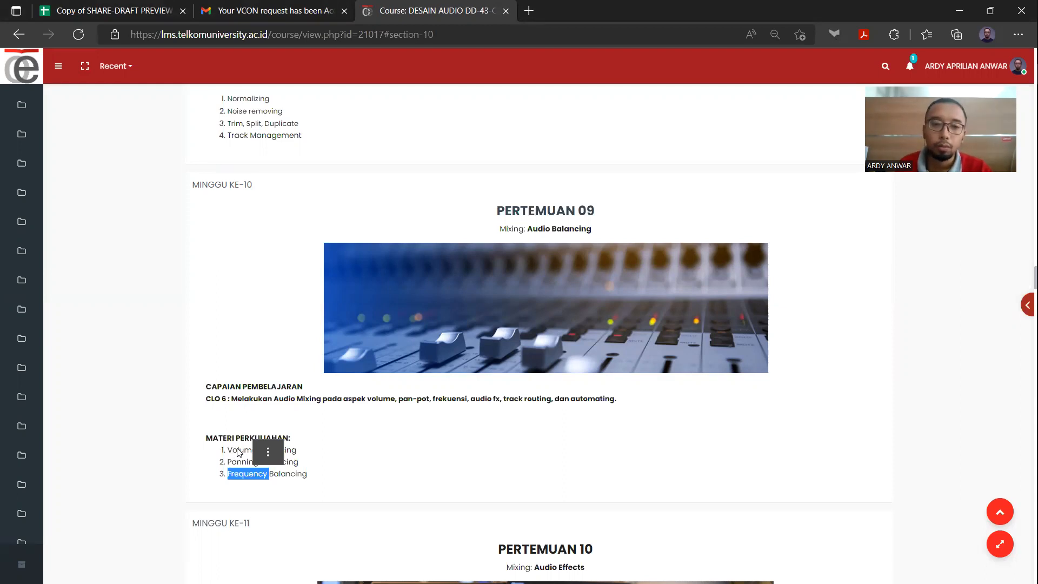
pyautogui.doubleClick(239, 451)
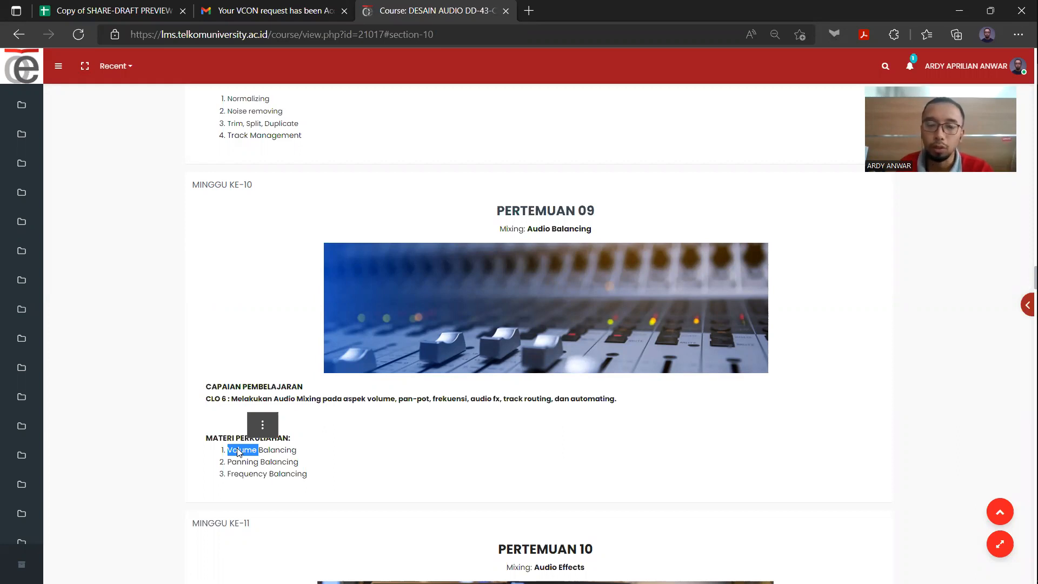
pyautogui.doubleClick(244, 462)
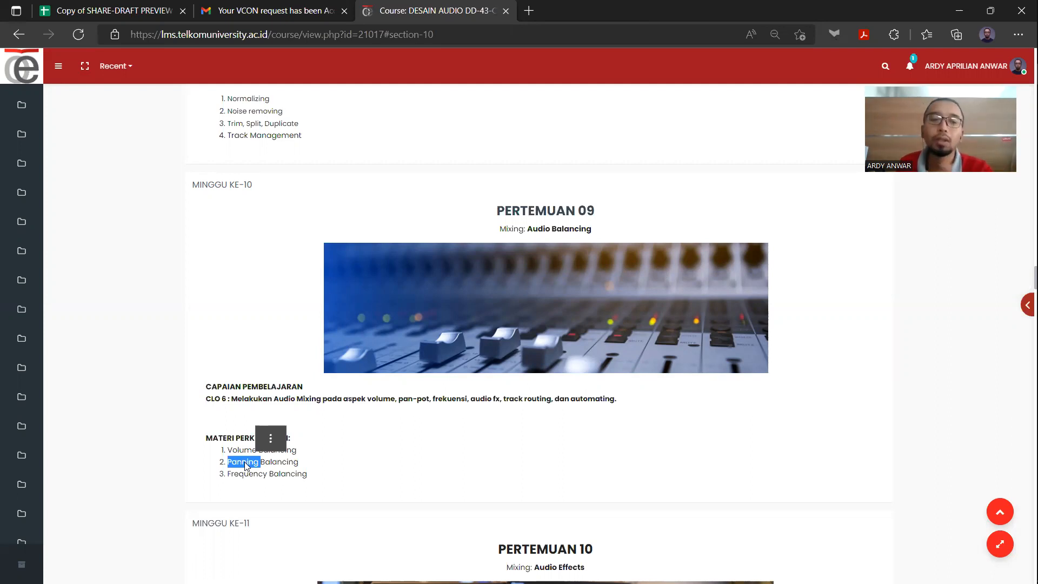
pyautogui.moveTo(245, 475); pyautogui.dragTo(248, 476)
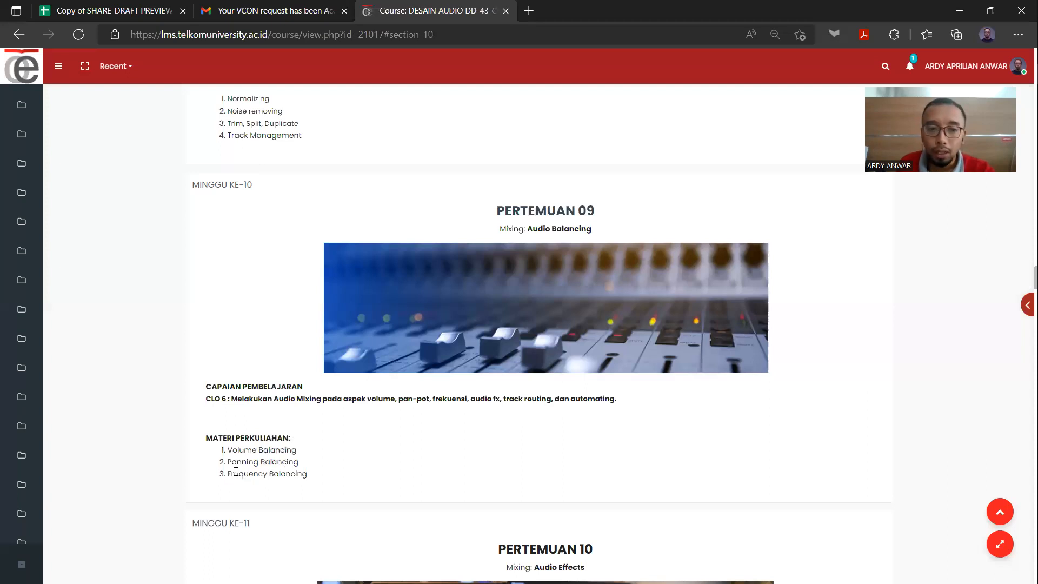
pyautogui.doubleClick(237, 475)
pyautogui.doubleClick(235, 451)
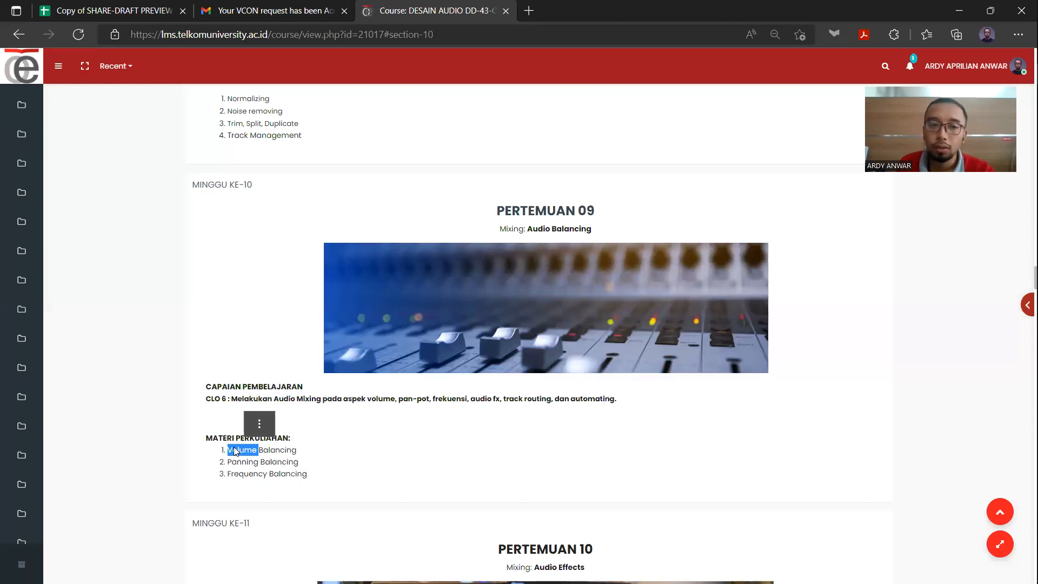
pyautogui.moveTo(241, 477); pyautogui.dragTo(252, 480)
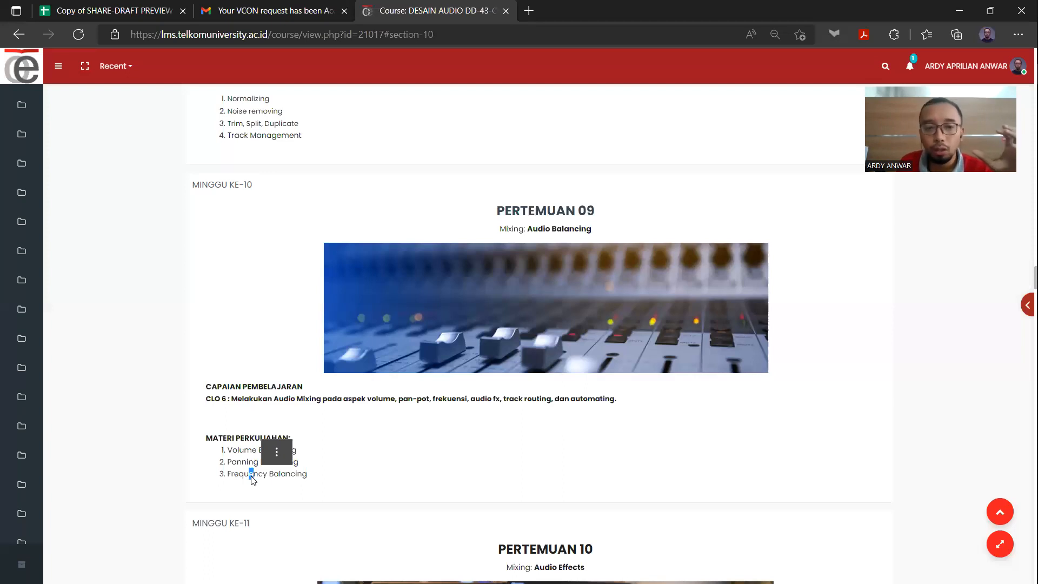
pyautogui.moveTo(234, 476)
pyautogui.mouseDown()
pyautogui.moveTo(265, 475)
pyautogui.moveTo(222, 474)
pyautogui.mouseUp()
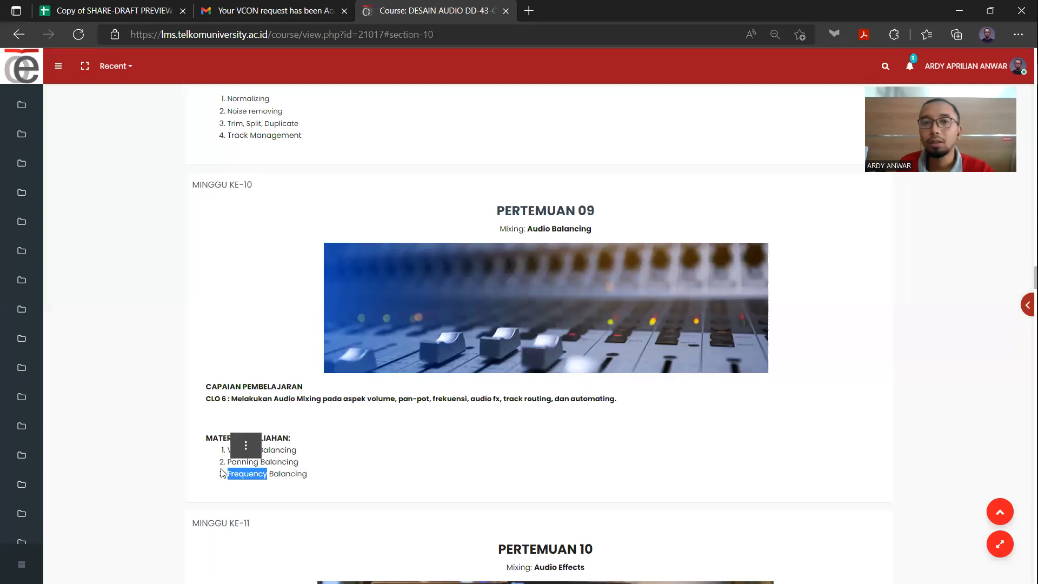
# Switch to the Mixing 1 presentation in PowerPoint and show the Volume / Gain slide
pyautogui.click(289, 454)
pyautogui.hotkey('alt', 'Tab')
pyautogui.hotkey('alt', 'Tab')
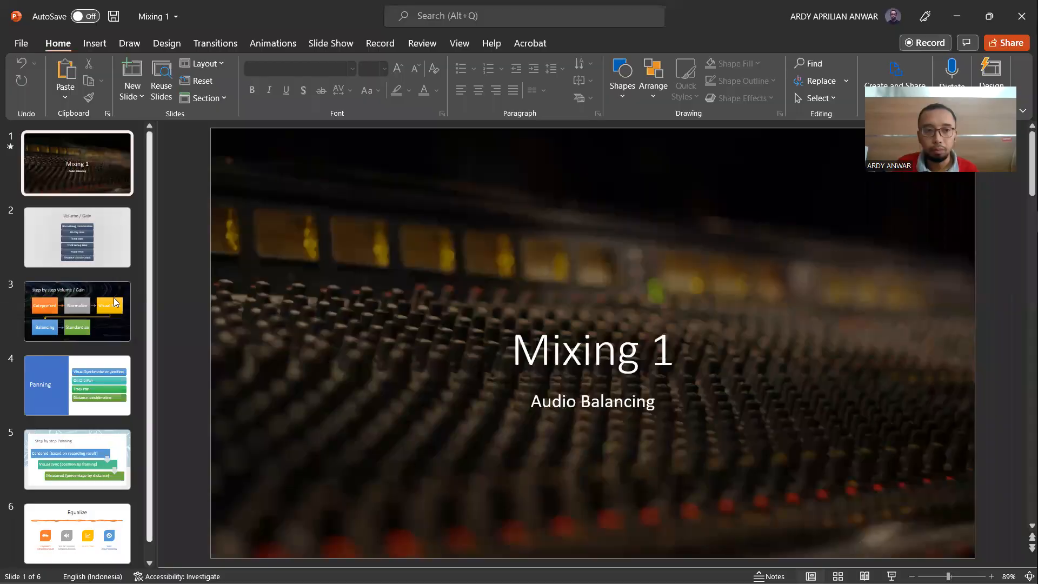
pyautogui.click(86, 243)
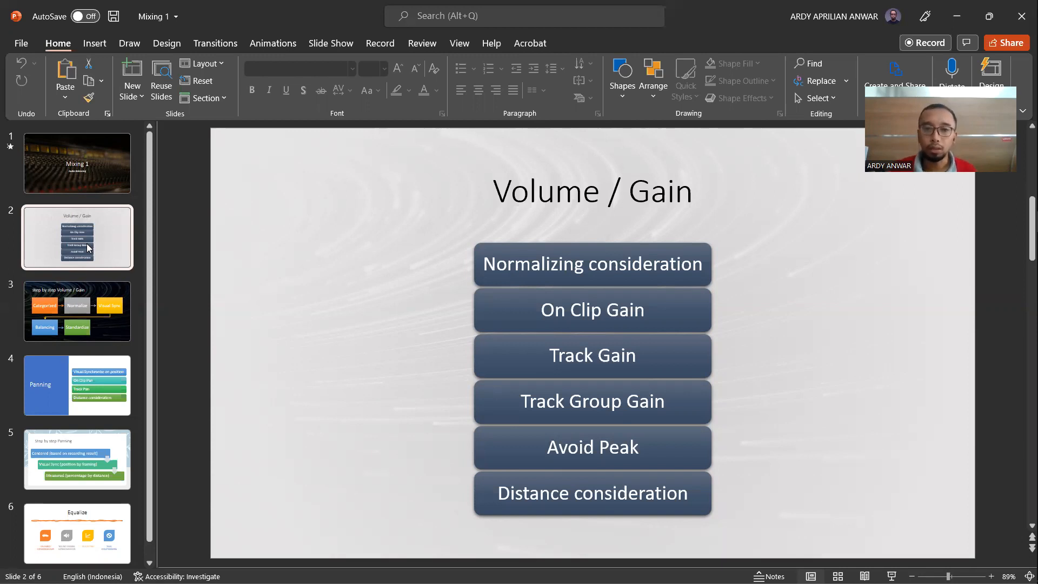
pyautogui.doubleClick(508, 265)
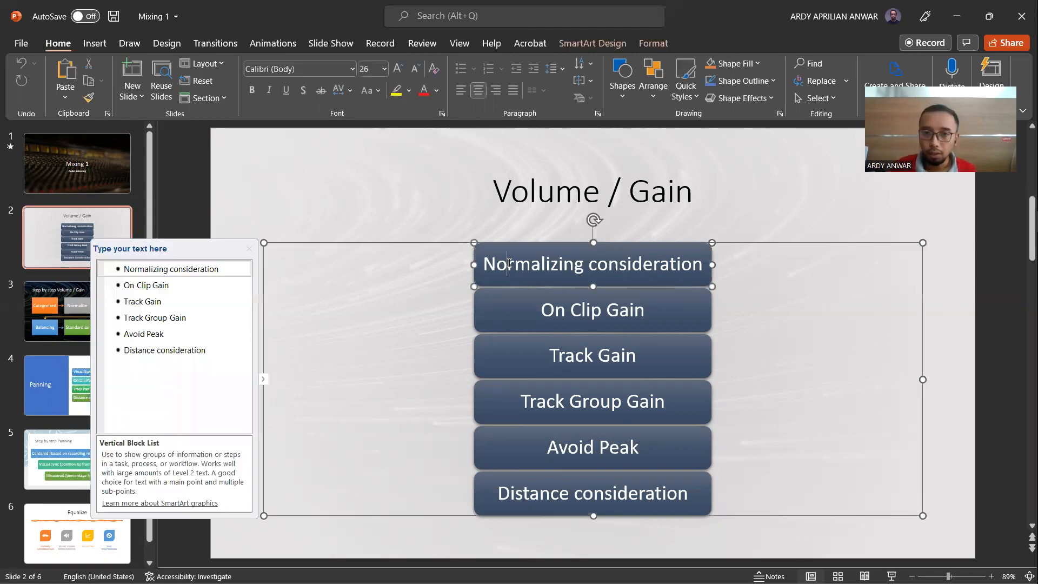
pyautogui.click(458, 225)
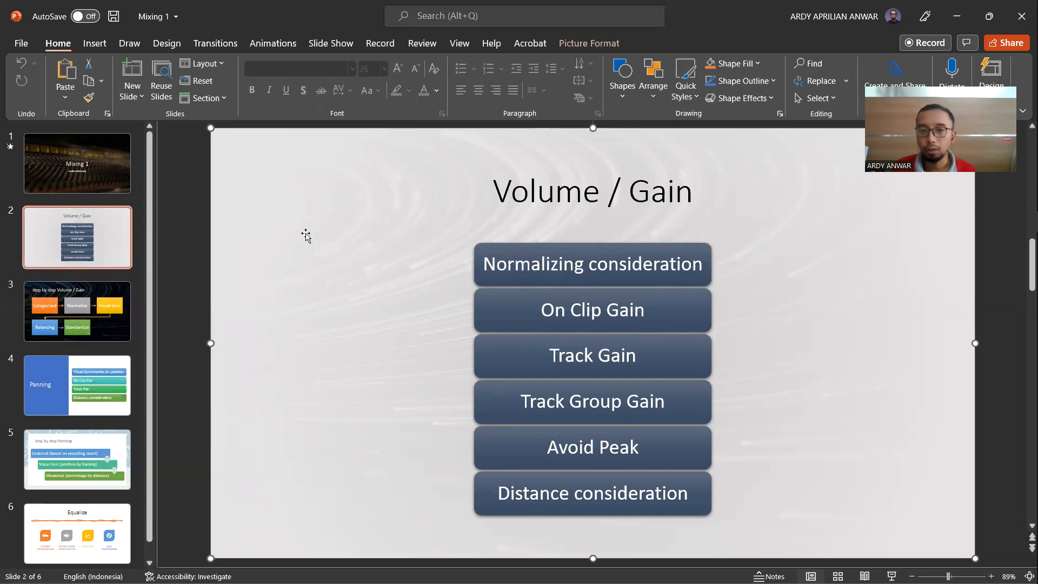
# Switch to the VOX INSERT project in REAPER and place the edit cursor at the end of the last Morpheus clip
pyautogui.hotkey('alt', 'Tab')
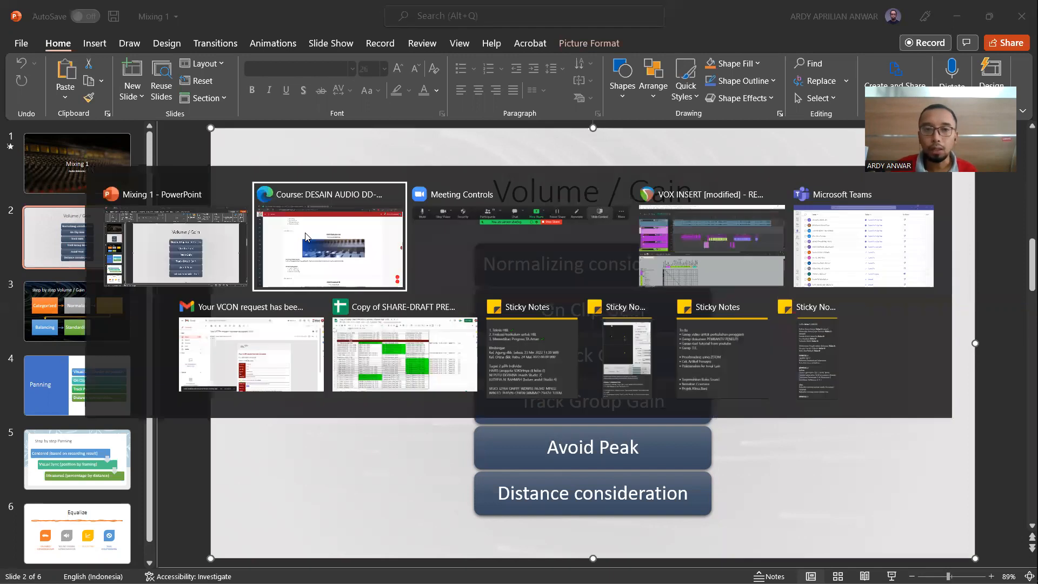
pyautogui.hotkey('alt', 'Tab')
pyautogui.hotkey('alt', 'Tab')
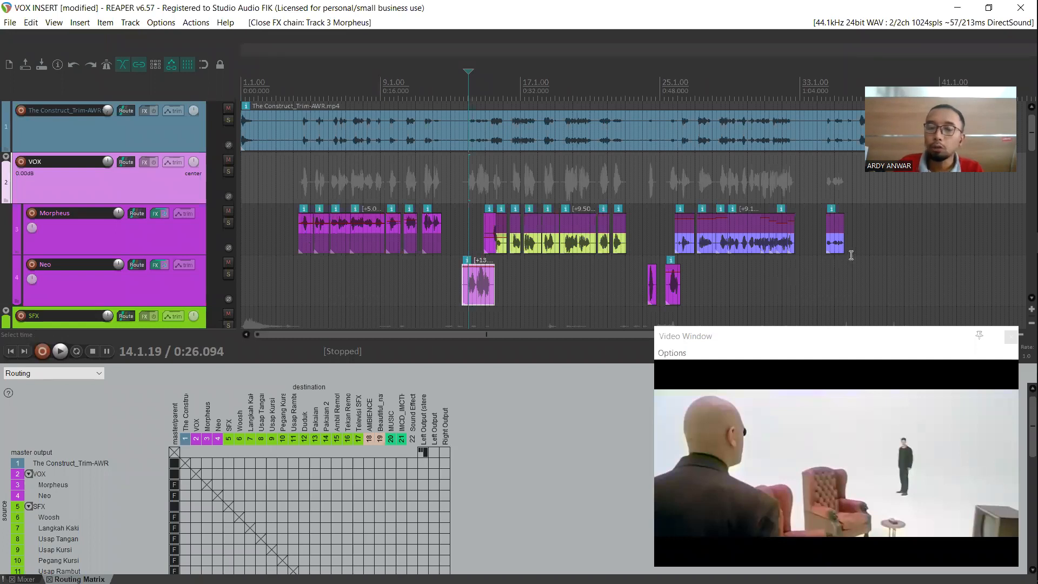
pyautogui.scroll(4, 848, 257)
pyautogui.scroll(-4, 848, 256)
pyautogui.click(845, 93)
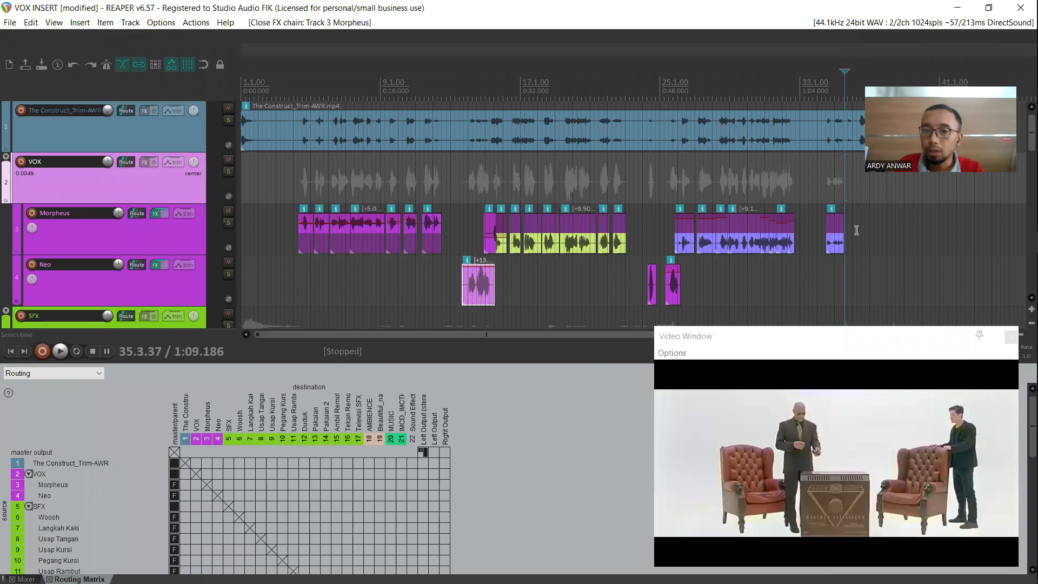
pyautogui.scroll(5, 845, 243)
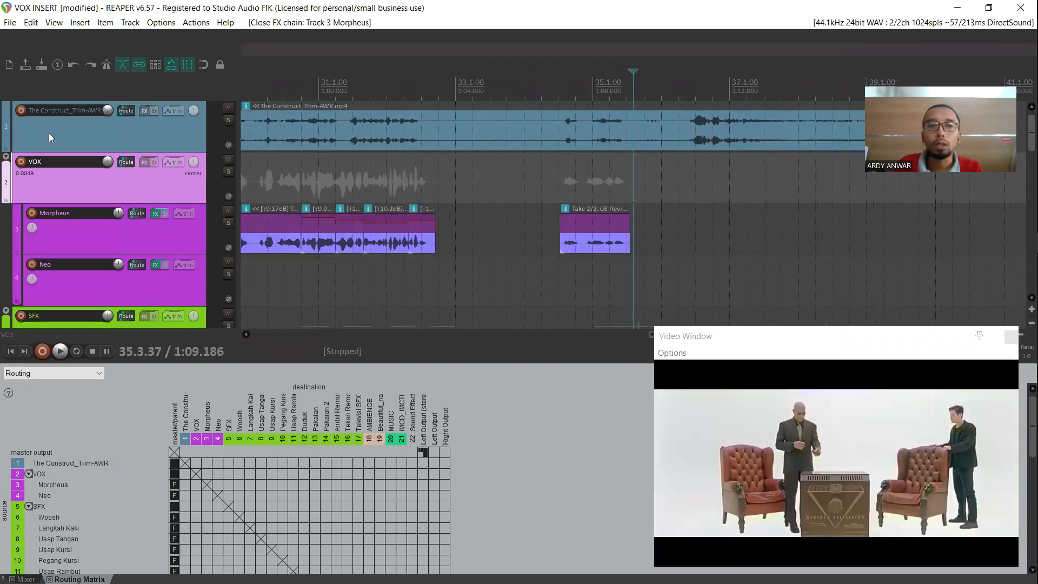
# Collapse the SFX folder's child tracks completely and show the VOX folder's child tracks at full height
pyautogui.click(6, 157)
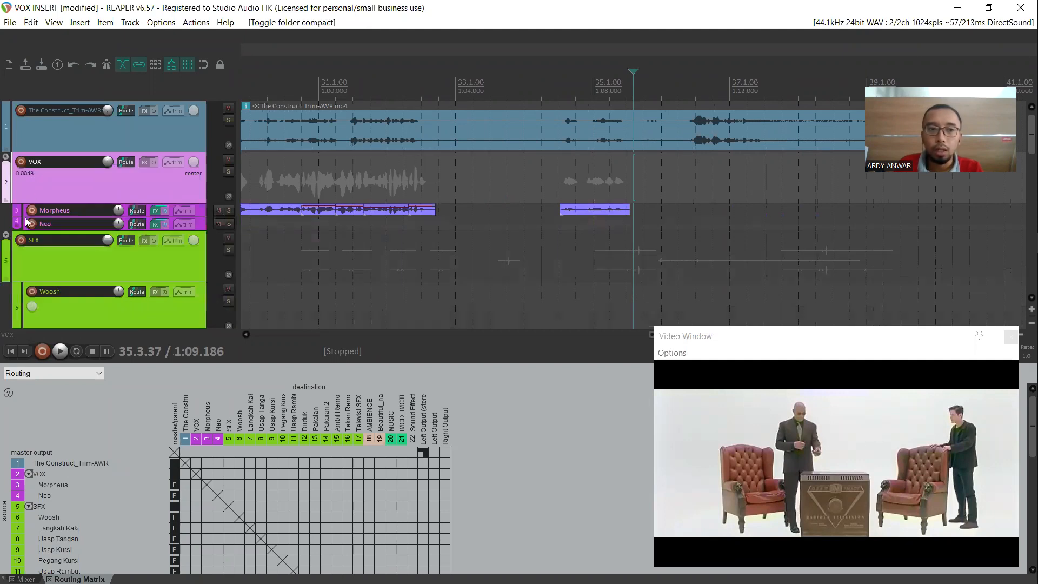
pyautogui.click(6, 235)
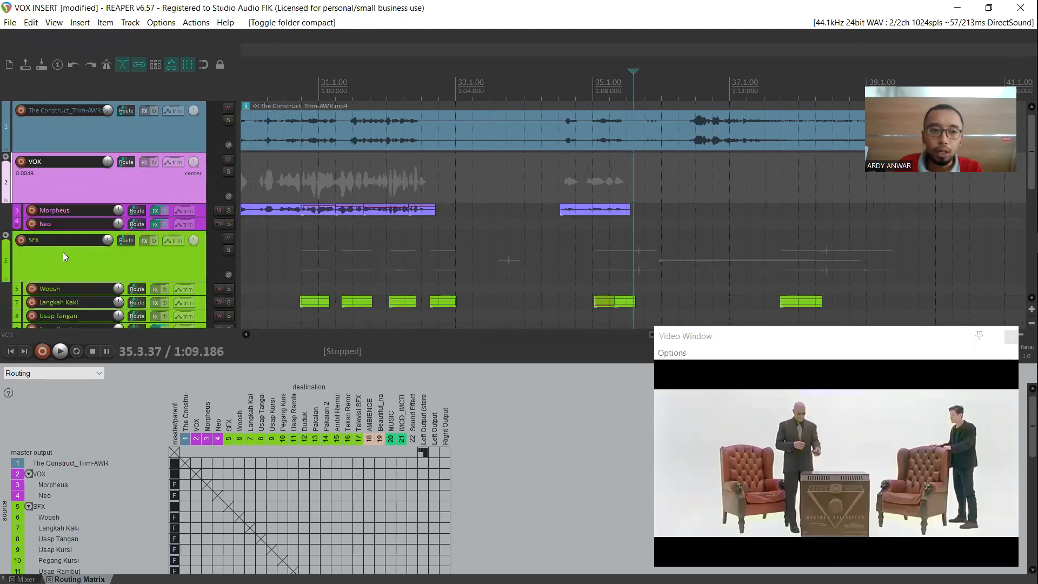
pyautogui.scroll(-8, 63, 252)
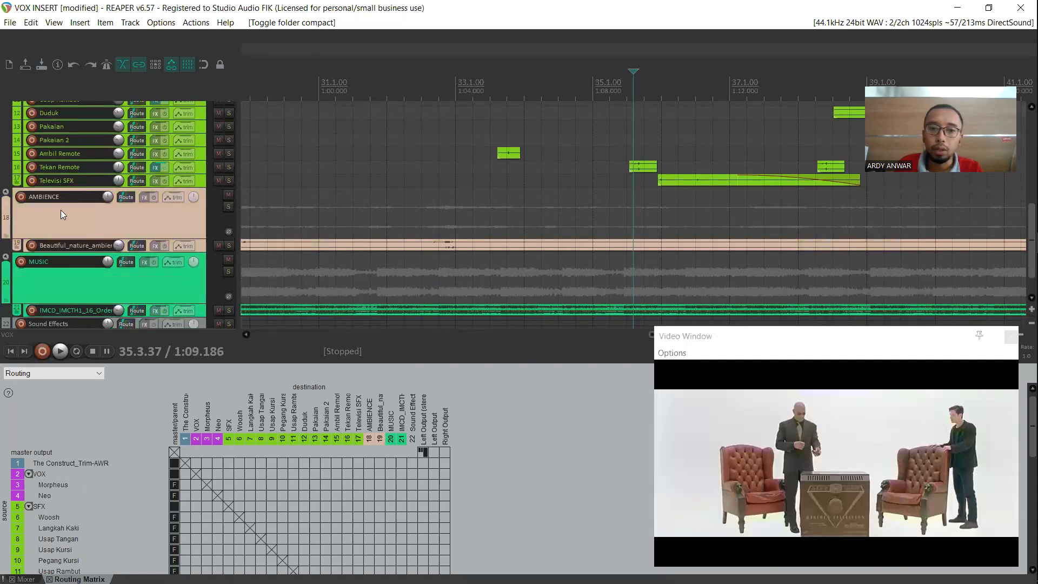
pyautogui.scroll(-2, 61, 210)
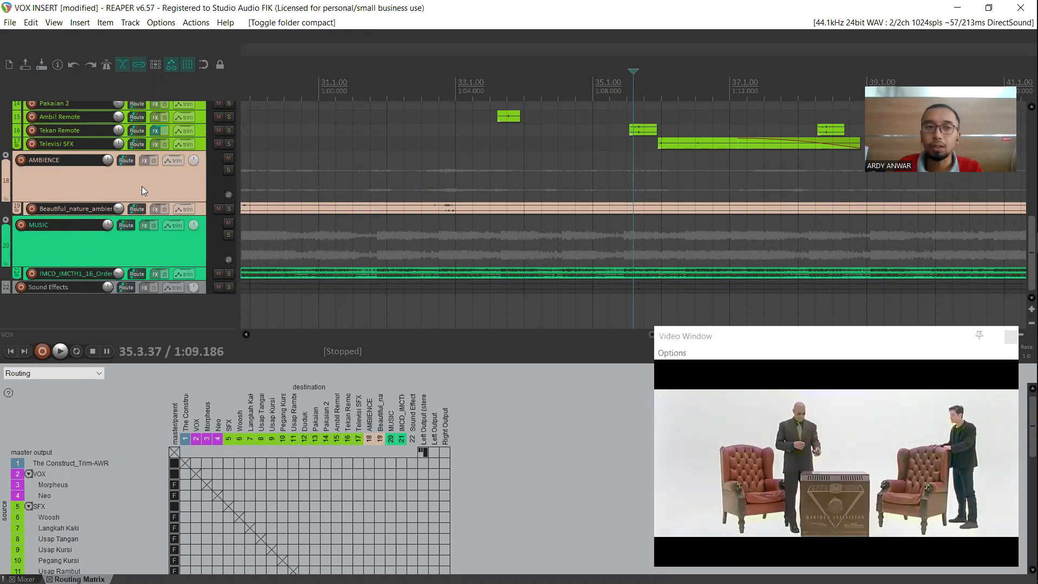
pyautogui.scroll(6, 142, 186)
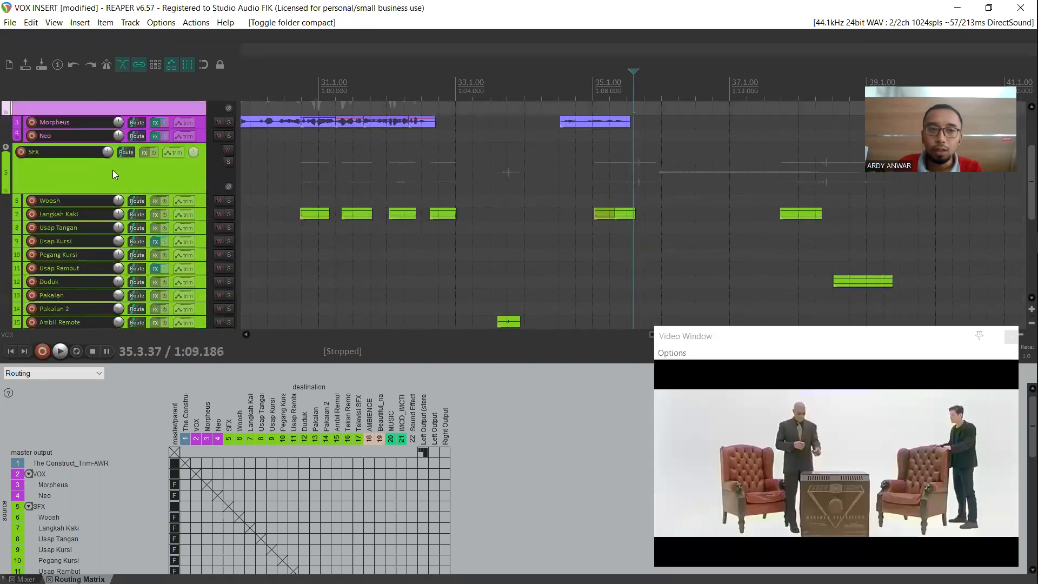
pyautogui.scroll(1, 113, 170)
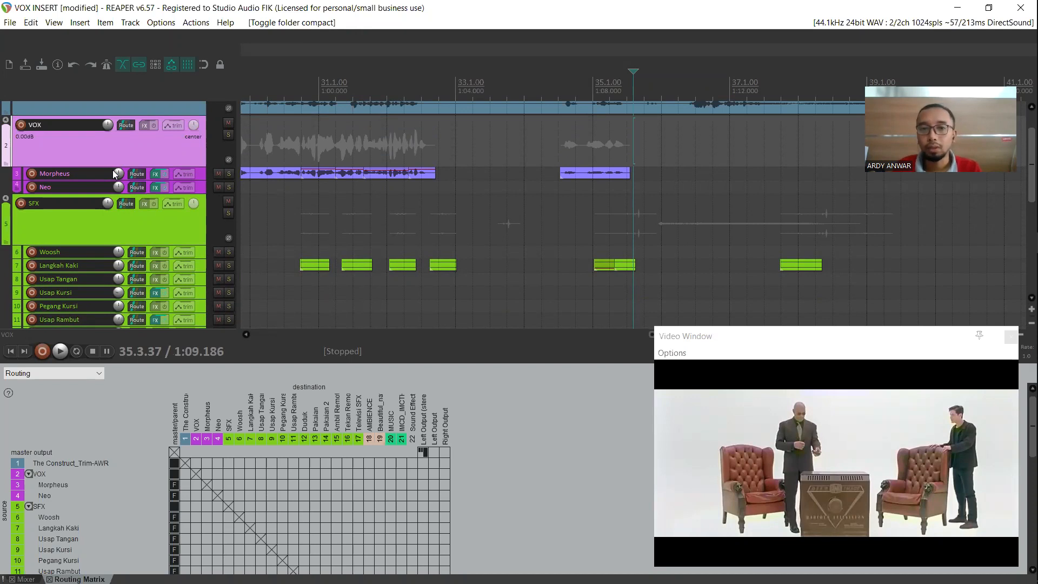
pyautogui.click(7, 200)
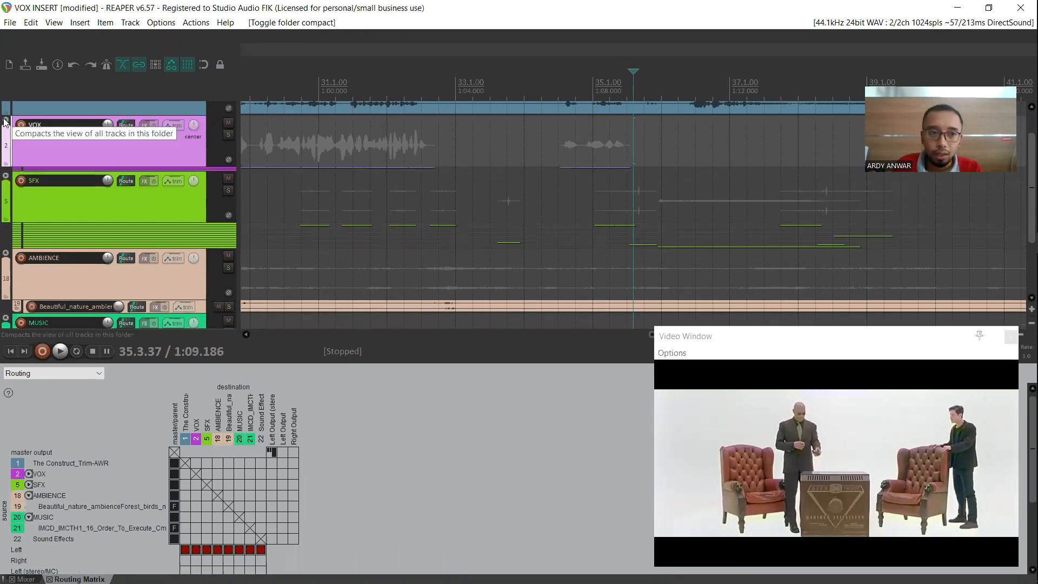
pyautogui.click(6, 120)
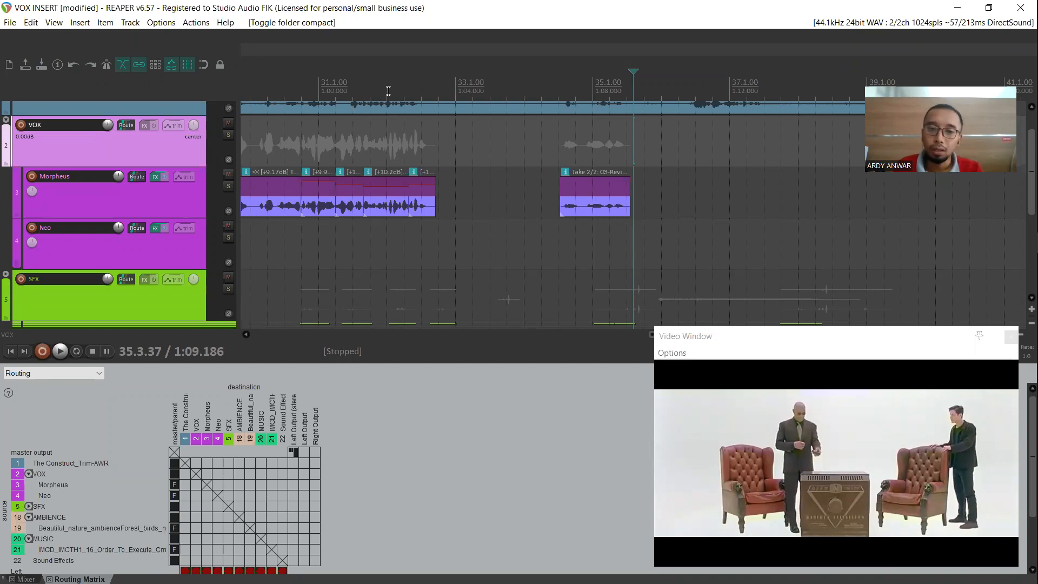
# Try normalizing the last clip on the Morpheus track and undo the normalization
pyautogui.click(595, 209)
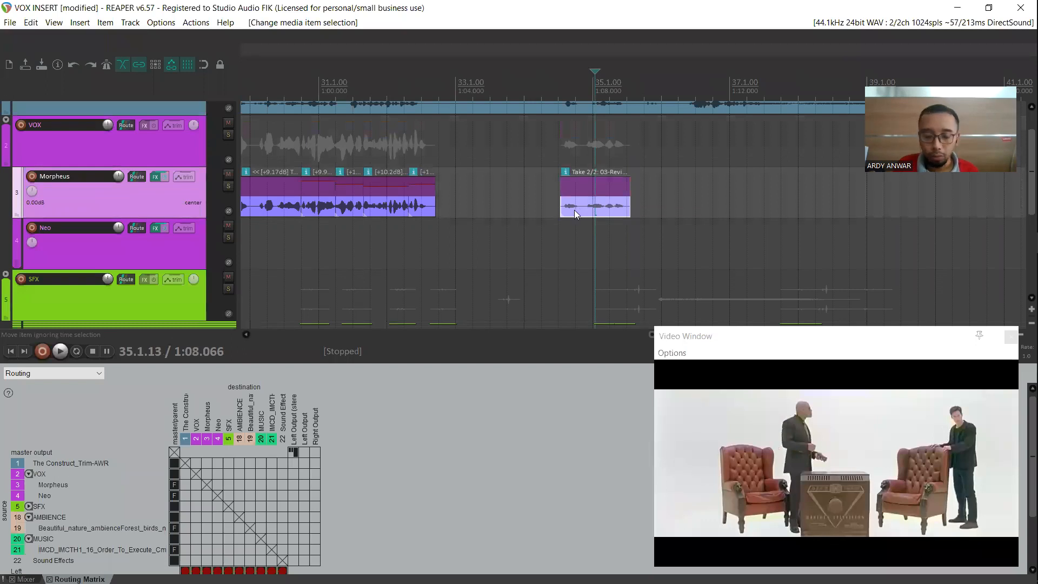
pyautogui.hotkey('ctrl', 'shift', 'n')
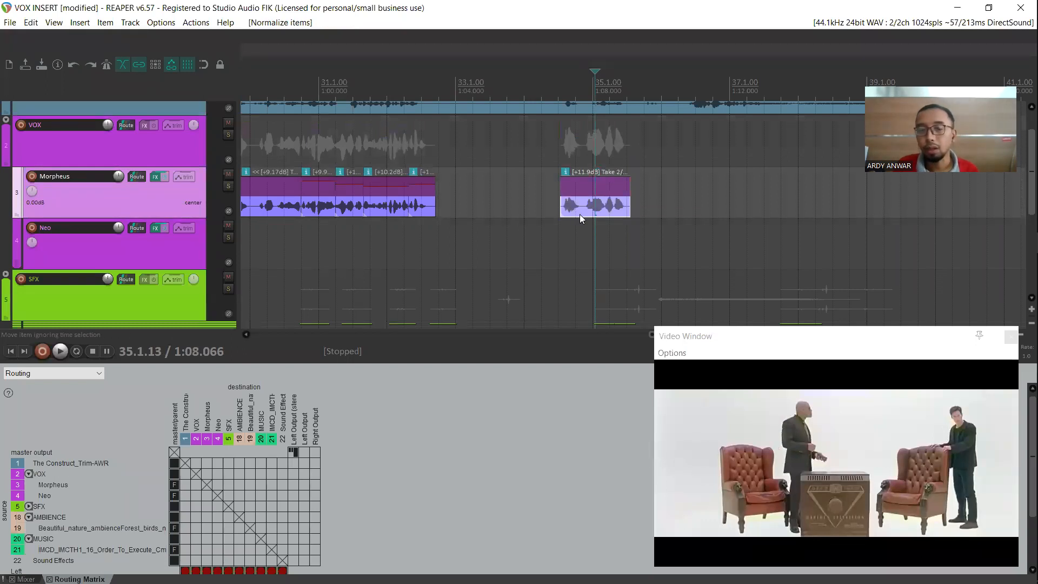
pyautogui.click(566, 104)
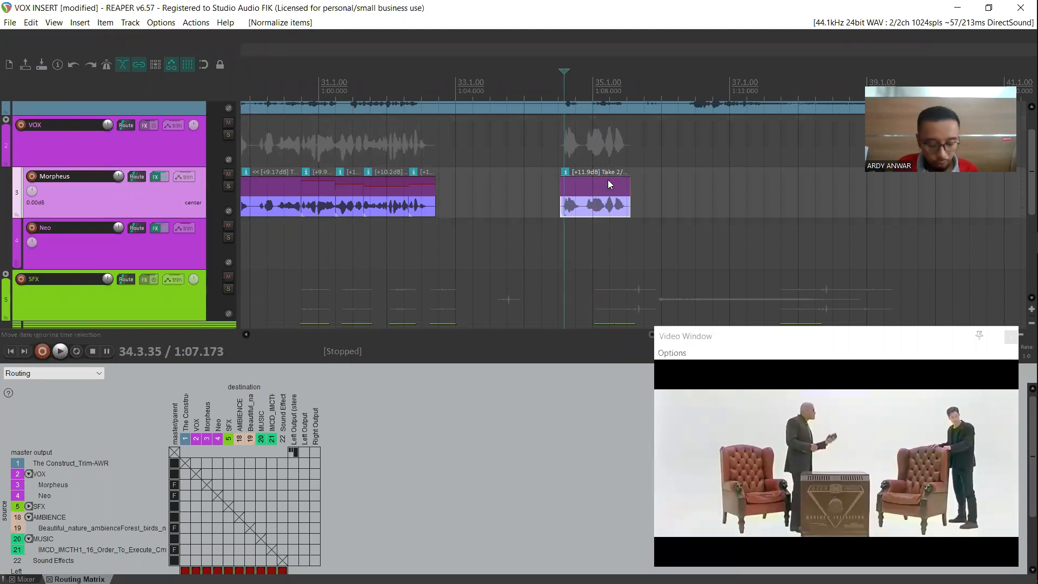
pyautogui.hotkey('ctrl', 'z')
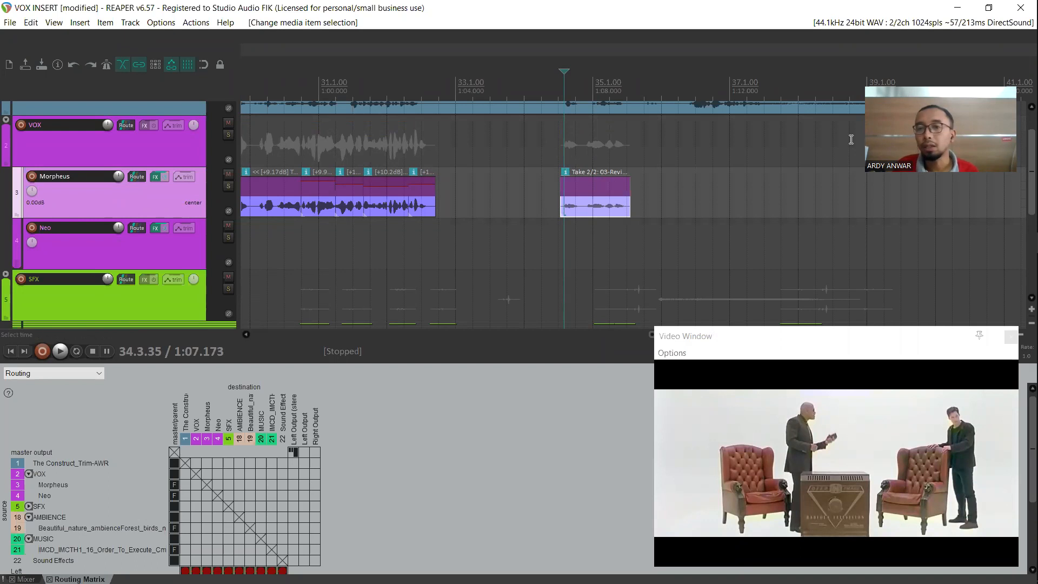
# Play the last Morpheus clip briefly from near its start to check its level, and stop playback
pyautogui.hotkey('alt', 'Tab')
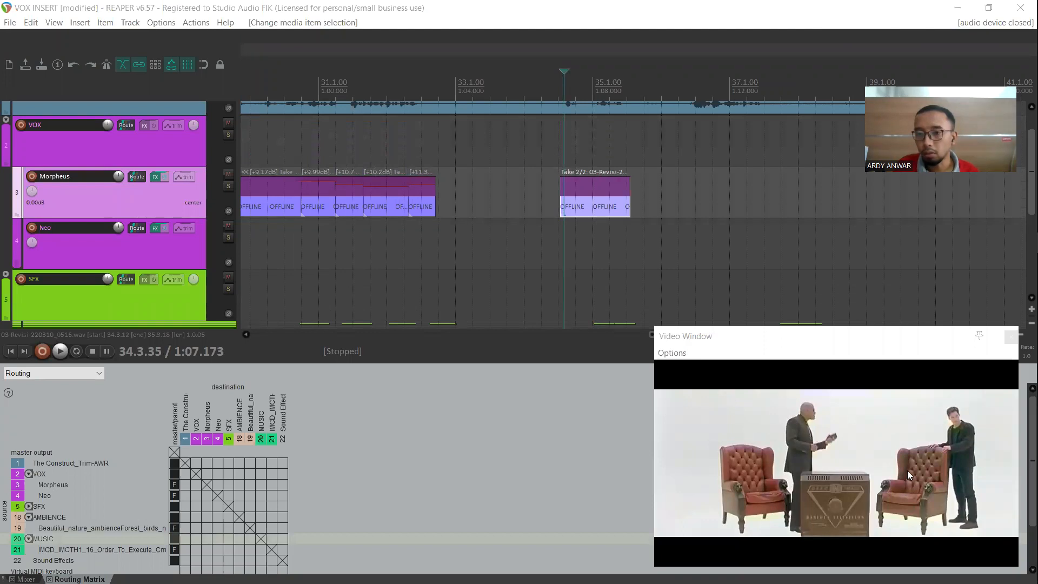
pyautogui.click(627, 16)
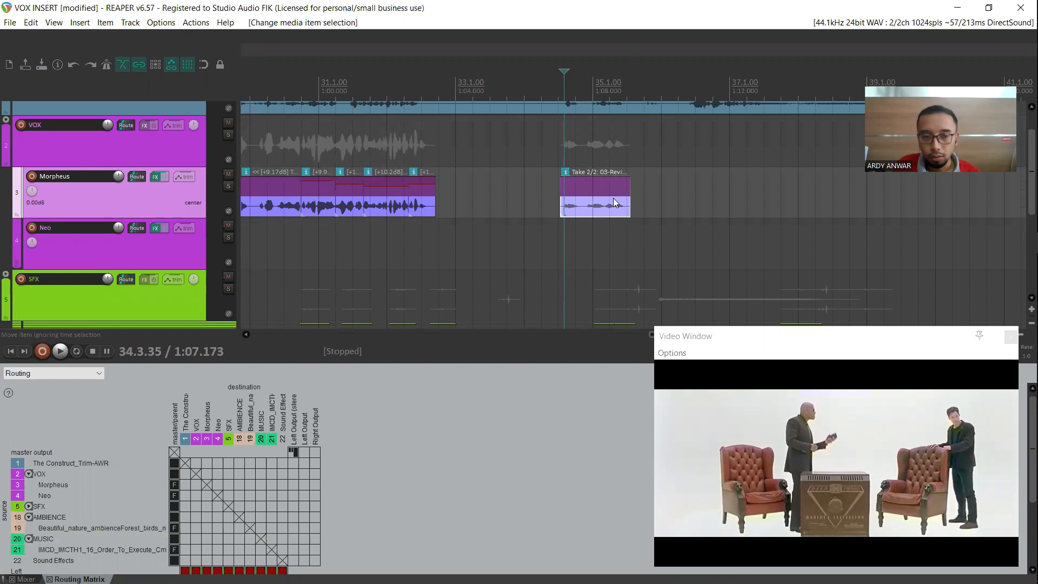
pyautogui.press('space')
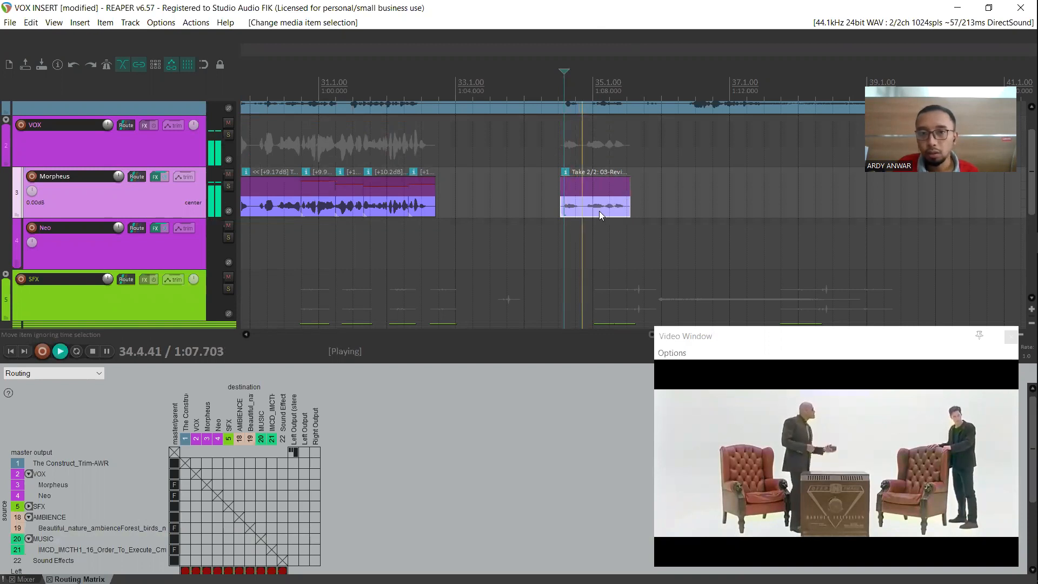
pyautogui.press('space')
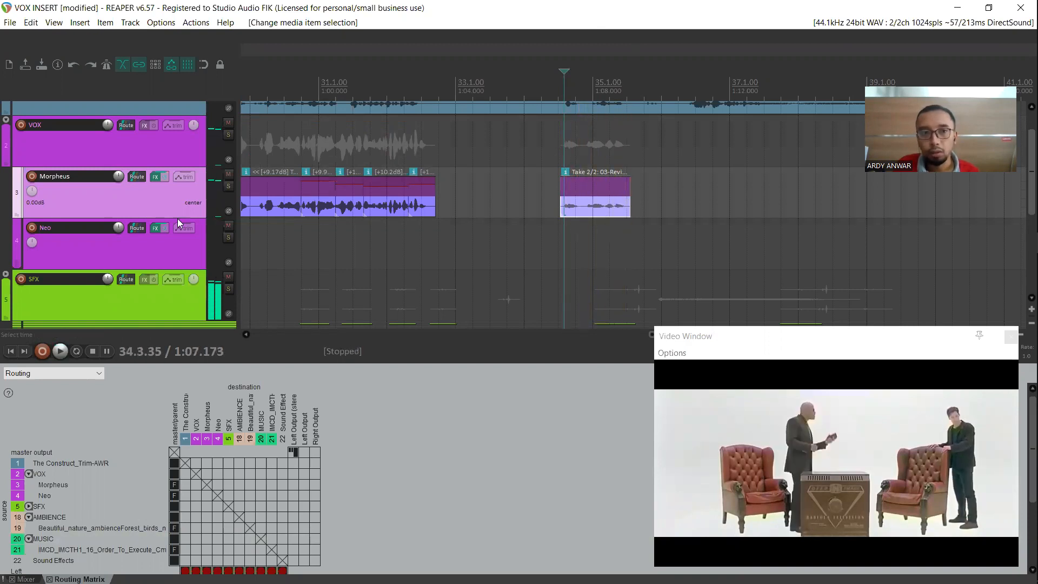
# Bypass the Morpheus track's effects, solo the track, and play its last clip briefly before stopping
pyautogui.click(164, 177)
pyautogui.click(228, 186)
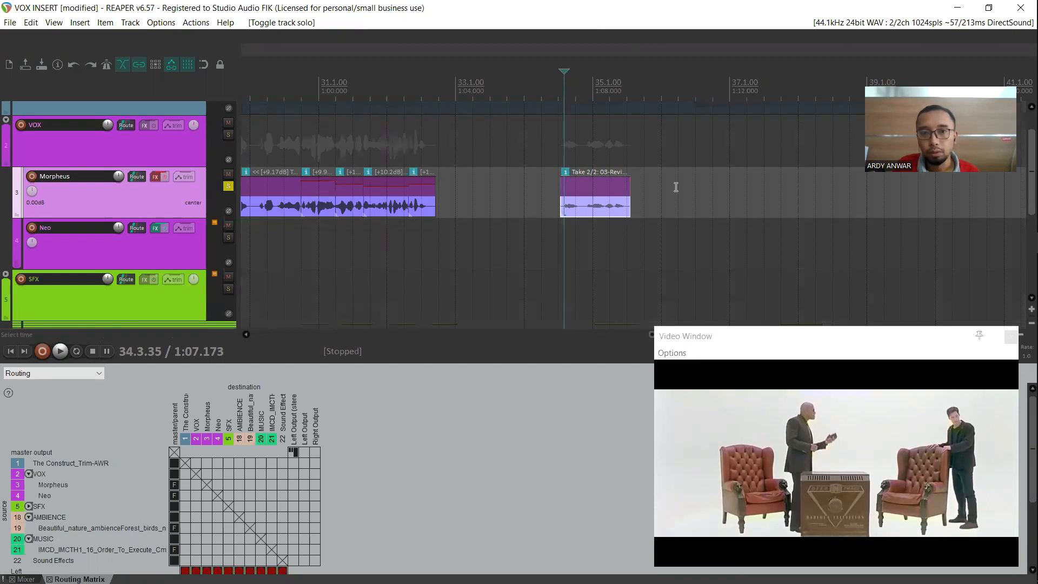
pyautogui.press('space')
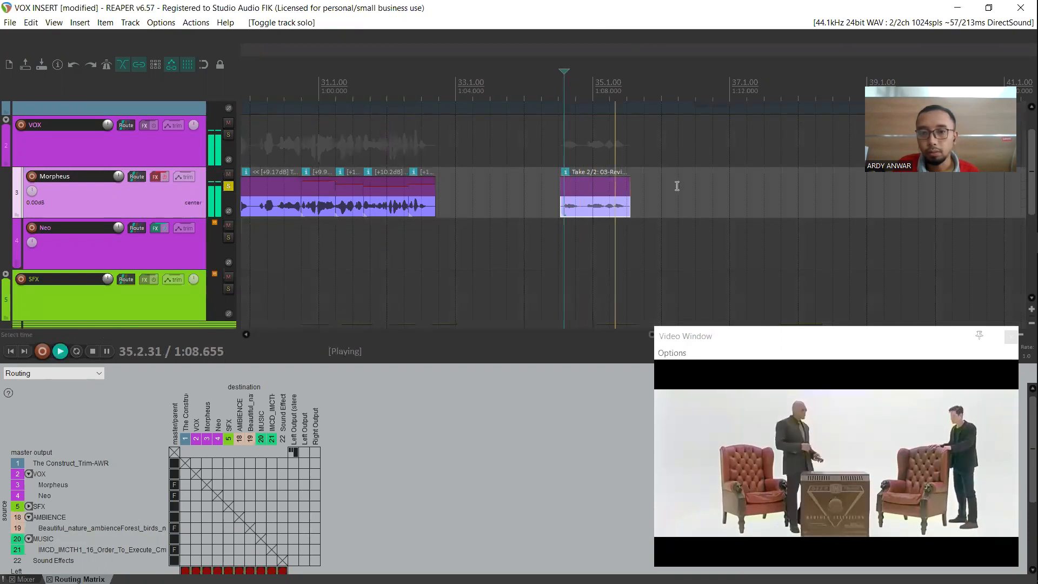
pyautogui.press('space')
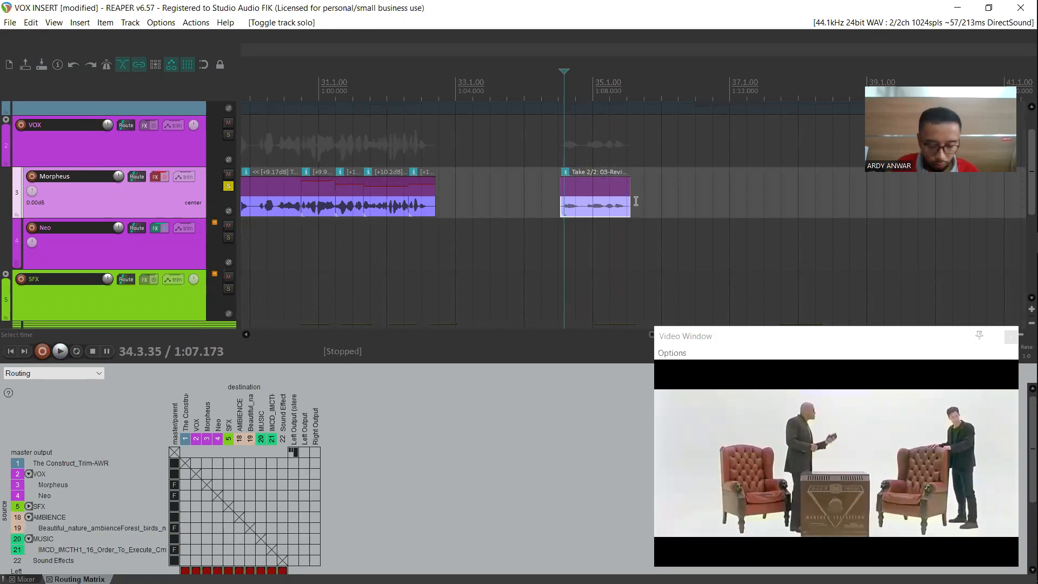
# Normalize the last Morpheus clip and play it through once to hear its level
pyautogui.hotkey('ctrl', 'shift', 'n')
pyautogui.press('space')
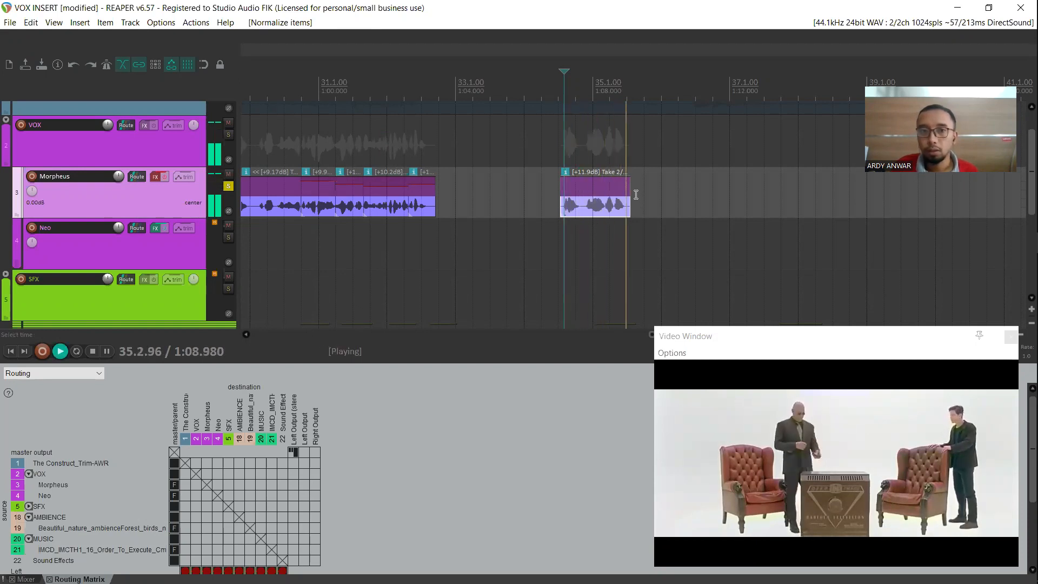
pyautogui.press('space')
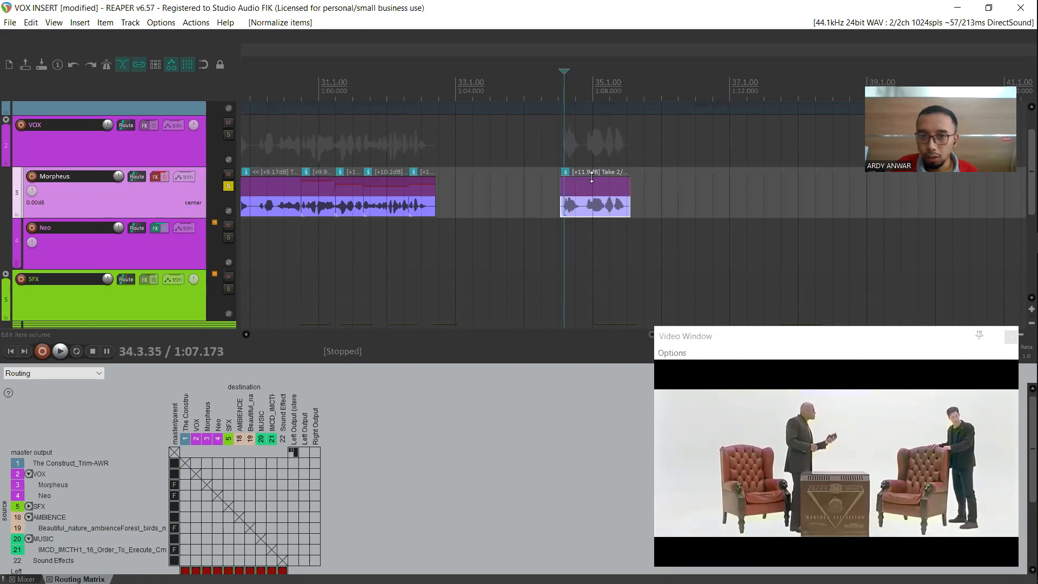
# Lower the last Morpheus clip's item volume directly on the clip to +8.16 dB and further to +5.17 dB
pyautogui.moveTo(593, 178); pyautogui.dragTo(593, 190)
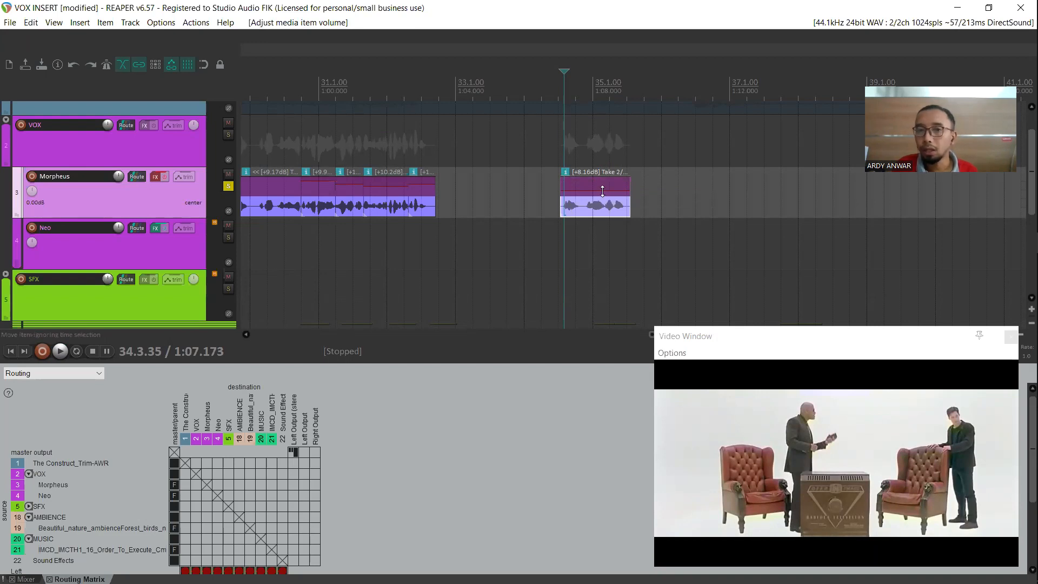
pyautogui.moveTo(601, 189); pyautogui.dragTo(604, 198)
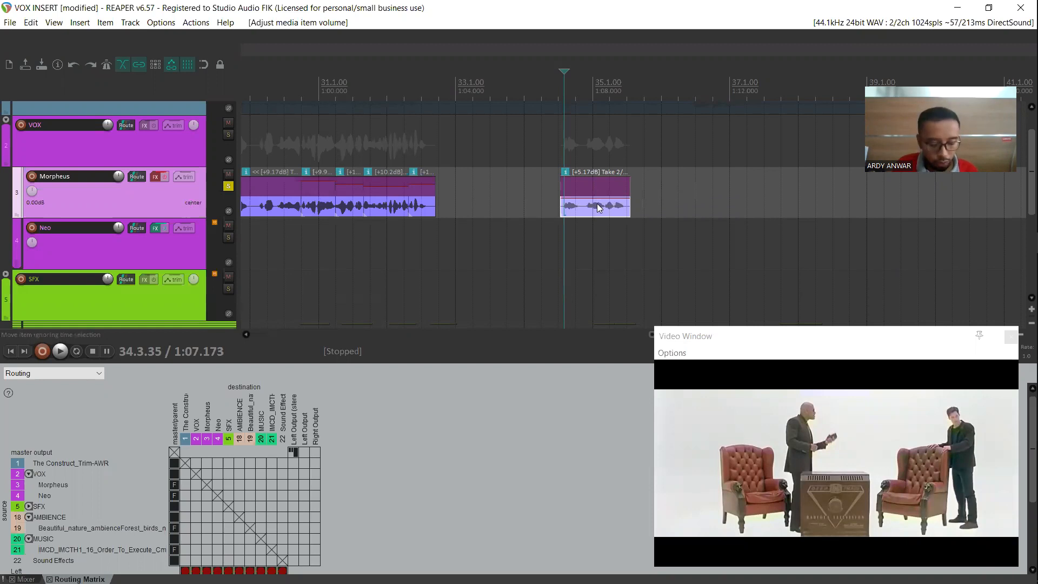
# Switch to the Mixing 1 presentation in PowerPoint to review the Volume / Gain slide
pyautogui.hotkey('alt', 'Tab')
pyautogui.hotkey('alt', 'Tab')
pyautogui.press('Tab')
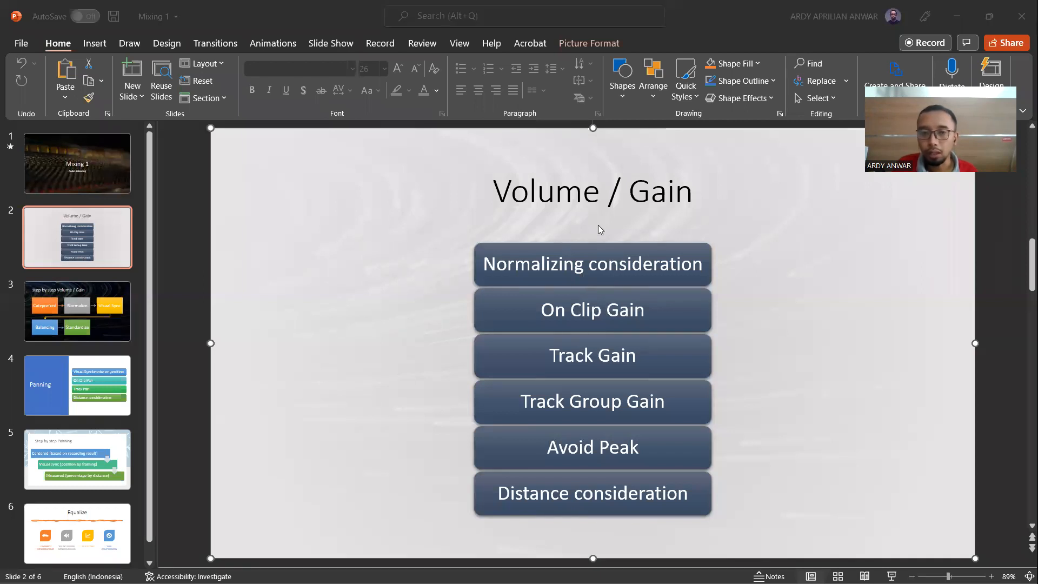
# Return to the VOX INSERT project in REAPER and raise the last Morpheus clip's item volume to +11.9 dB
pyautogui.hotkey('alt', 'Tab')
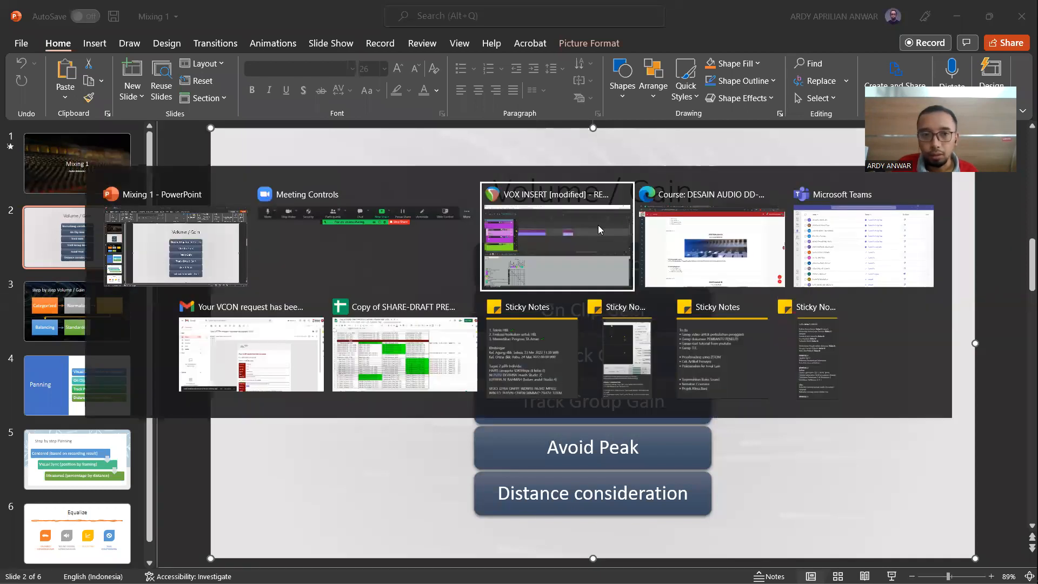
pyautogui.click(598, 225)
pyautogui.moveTo(603, 199)
pyautogui.mouseDown()
pyautogui.moveTo(605, 174)
pyautogui.moveTo(604, 189)
pyautogui.mouseUp()
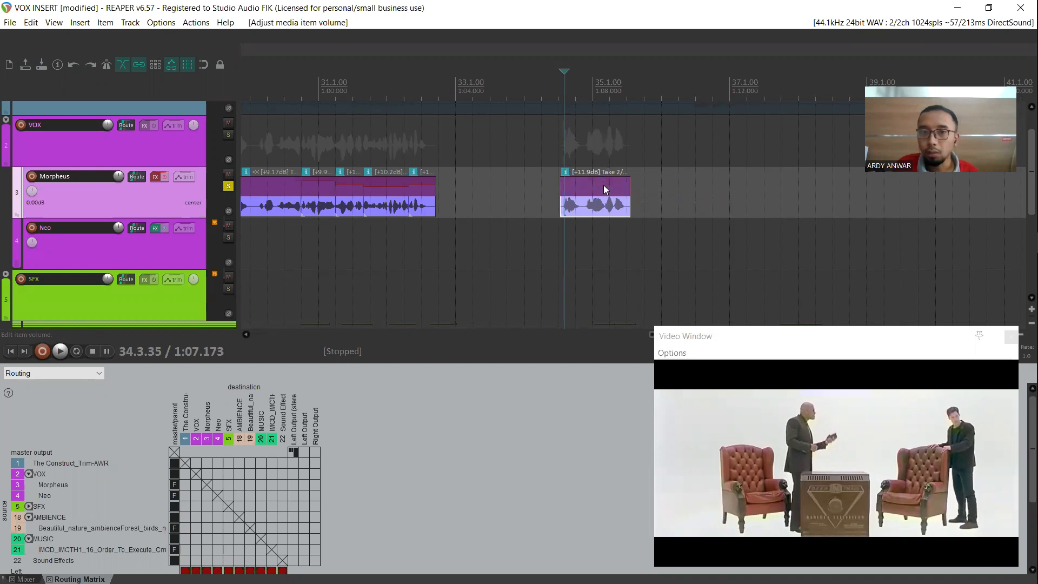
# Set the last Morpheus clip's take volume to -21.6 dB in its item properties and apply it
pyautogui.doubleClick(605, 210)
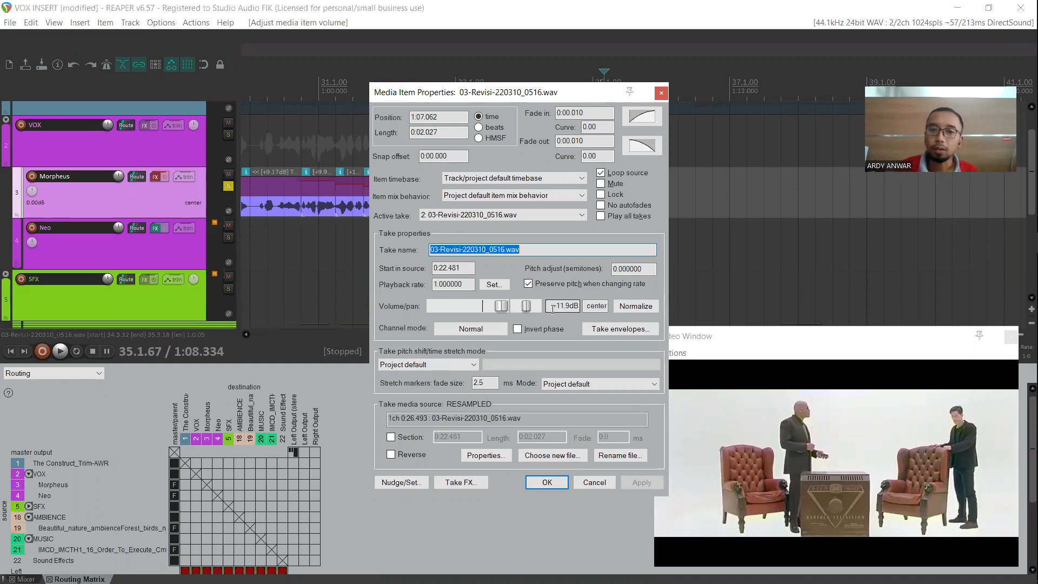
pyautogui.click(552, 308)
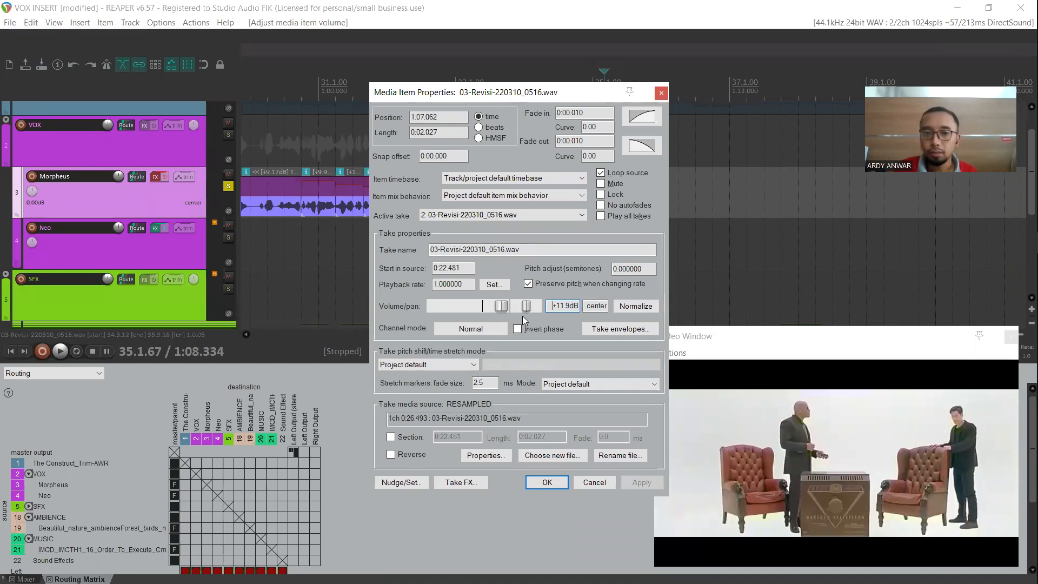
pyautogui.moveTo(504, 311); pyautogui.dragTo(459, 304)
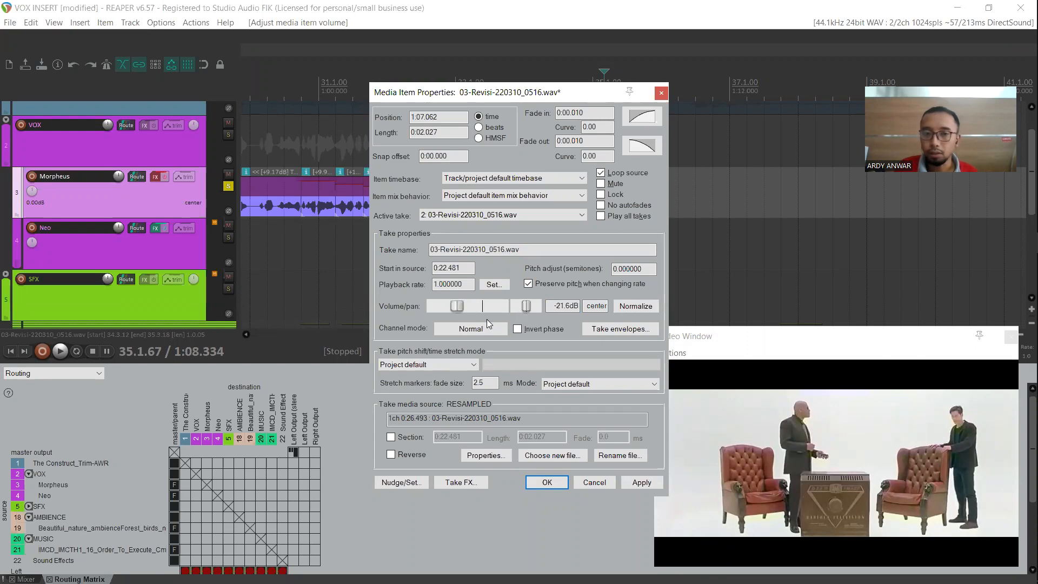
pyautogui.click(641, 484)
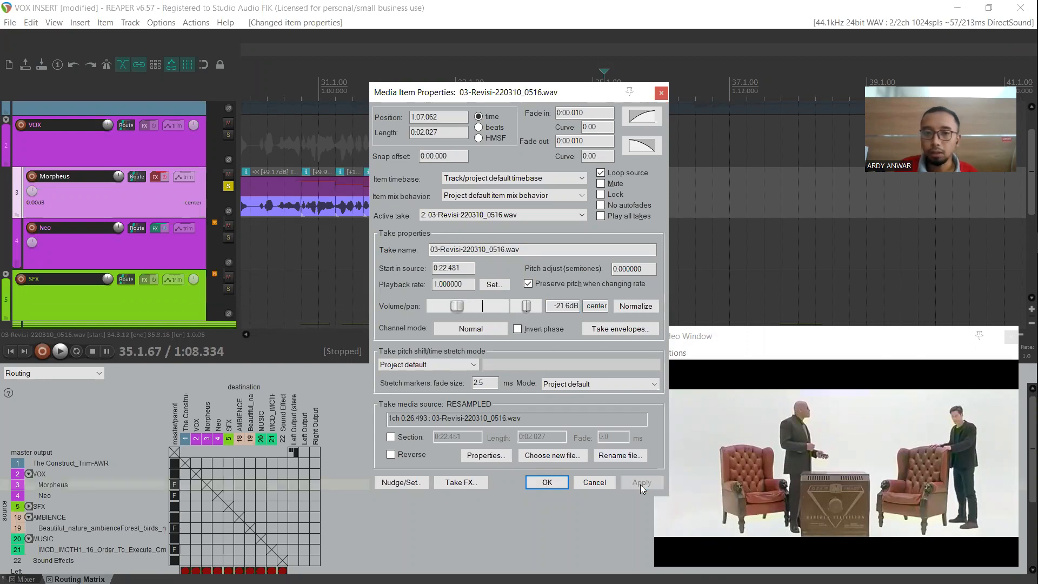
pyautogui.click(547, 482)
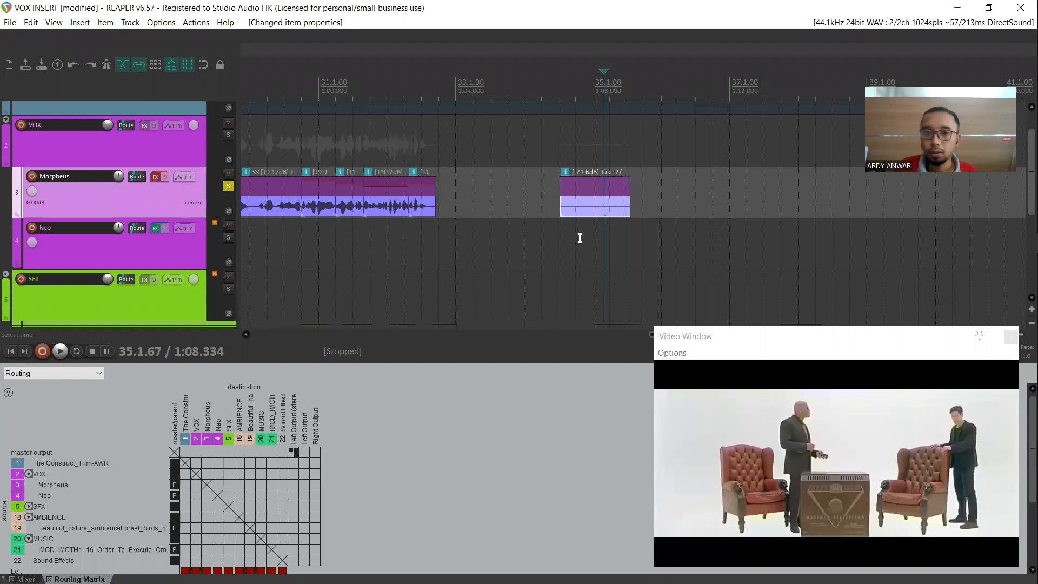
# Reopen the last Morpheus clip's item properties and set its take volume to +8.36 dB
pyautogui.click(588, 203)
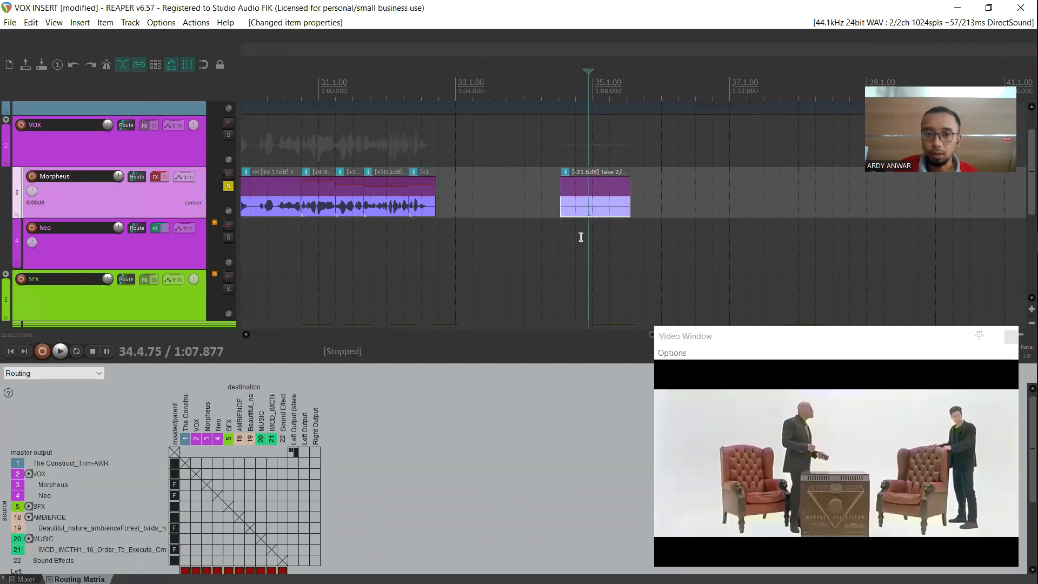
pyautogui.doubleClick(579, 200)
pyautogui.moveTo(462, 308); pyautogui.dragTo(493, 309)
pyautogui.click(633, 483)
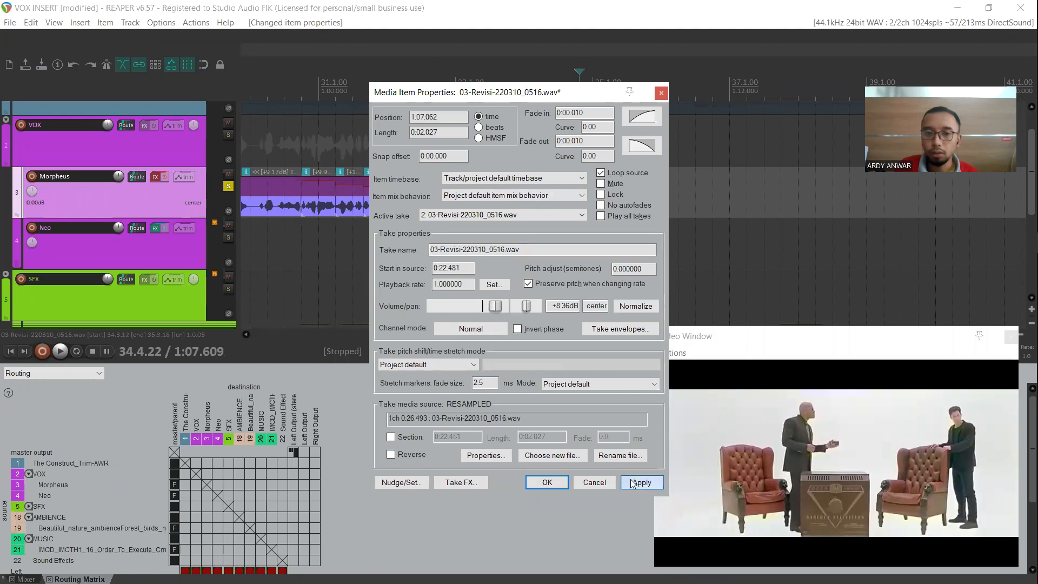
pyautogui.click(560, 481)
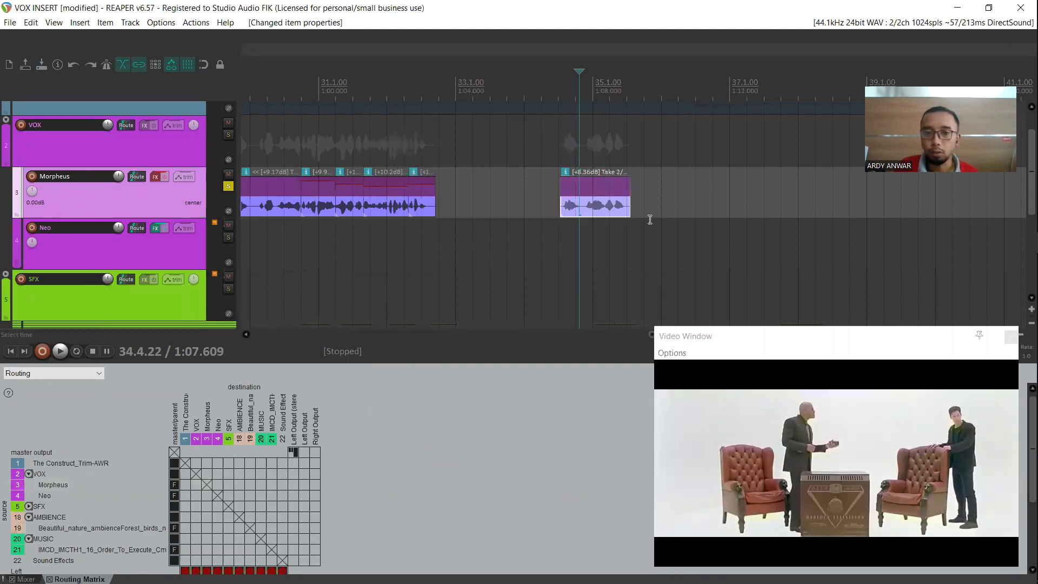
# Switch to PowerPoint and review the Track Gain entry on the Volume / Gain slide
pyautogui.hotkey('alt', 'Tab')
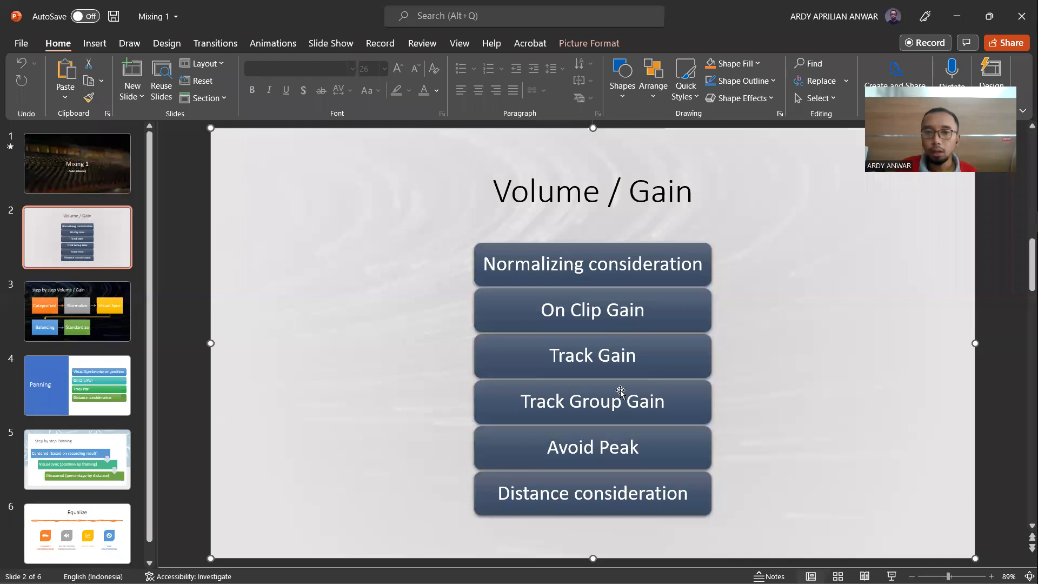
pyautogui.click(563, 357)
pyautogui.click(466, 227)
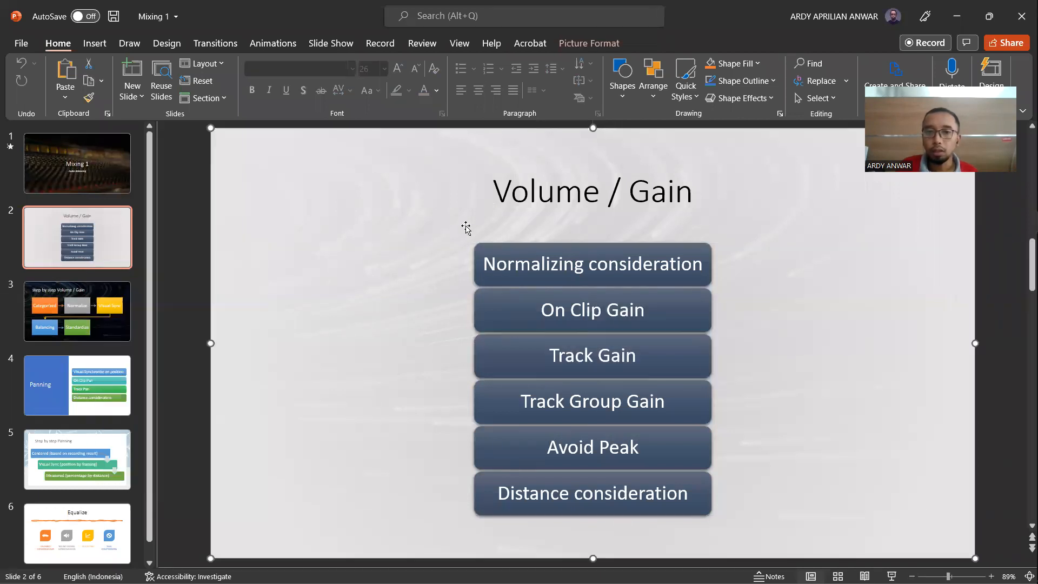
# Return to the VOX INSERT project in REAPER and show the Mixer with all track faders
pyautogui.hotkey('alt', 'Tab')
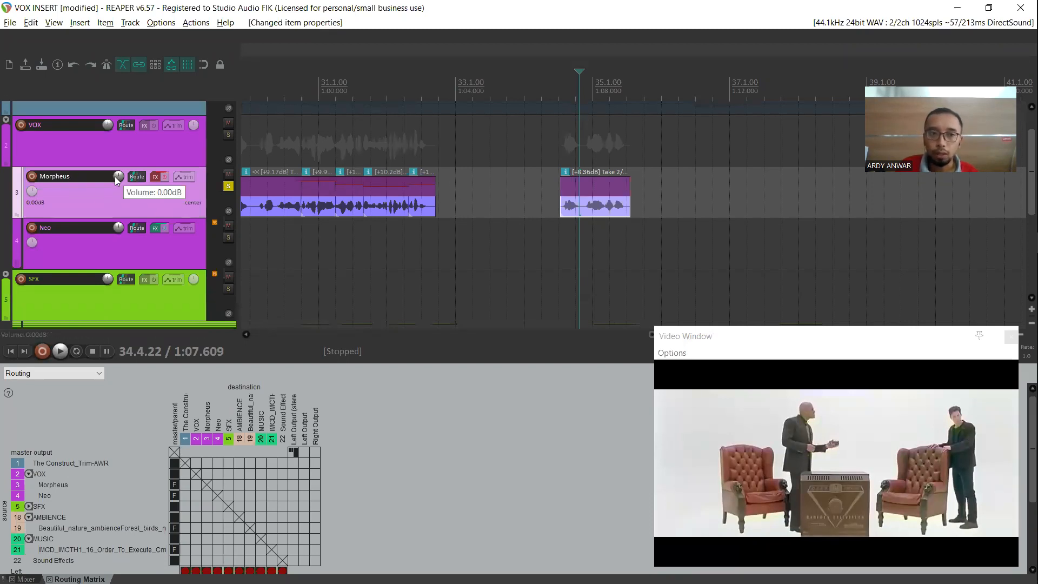
pyautogui.click(53, 22)
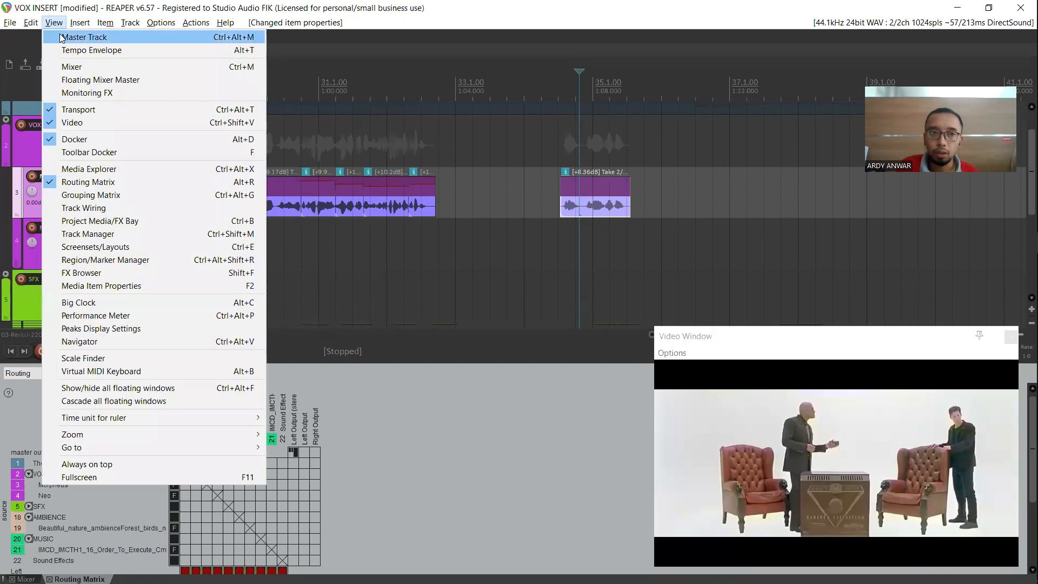
pyautogui.click(61, 67)
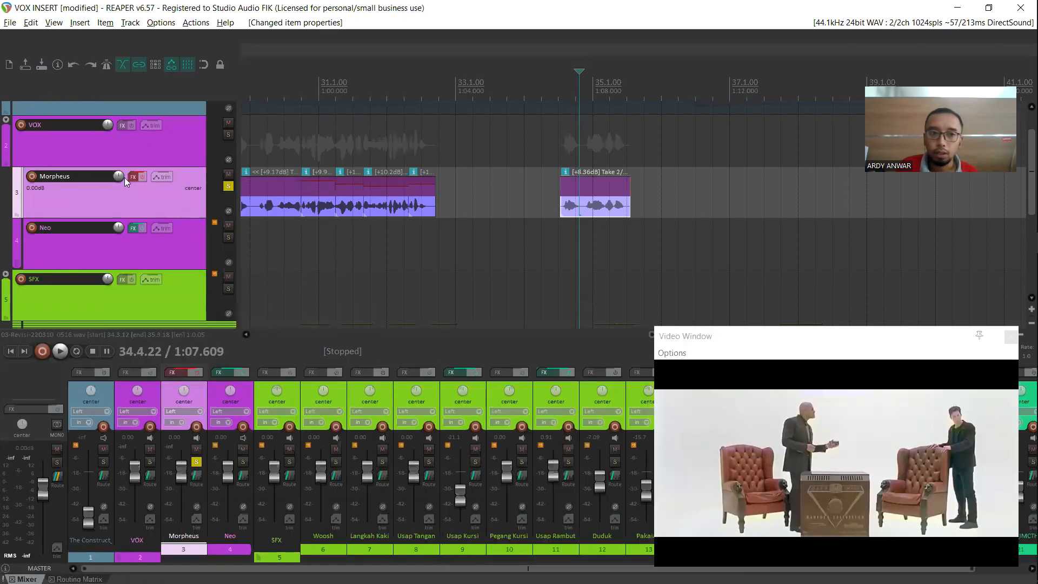
# Try the Morpheus track's volume control, leave it at 0.00 dB, and play the last clip briefly
pyautogui.moveTo(119, 174)
pyautogui.mouseDown()
pyautogui.moveTo(118, 203)
pyautogui.moveTo(118, 177)
pyautogui.mouseUp()
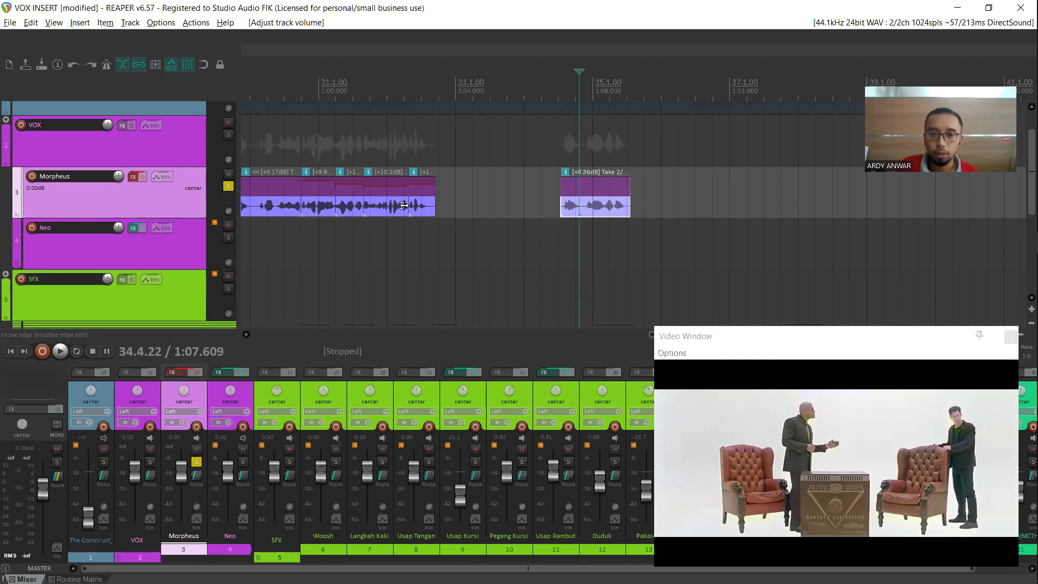
pyautogui.press('space')
pyautogui.press('space')
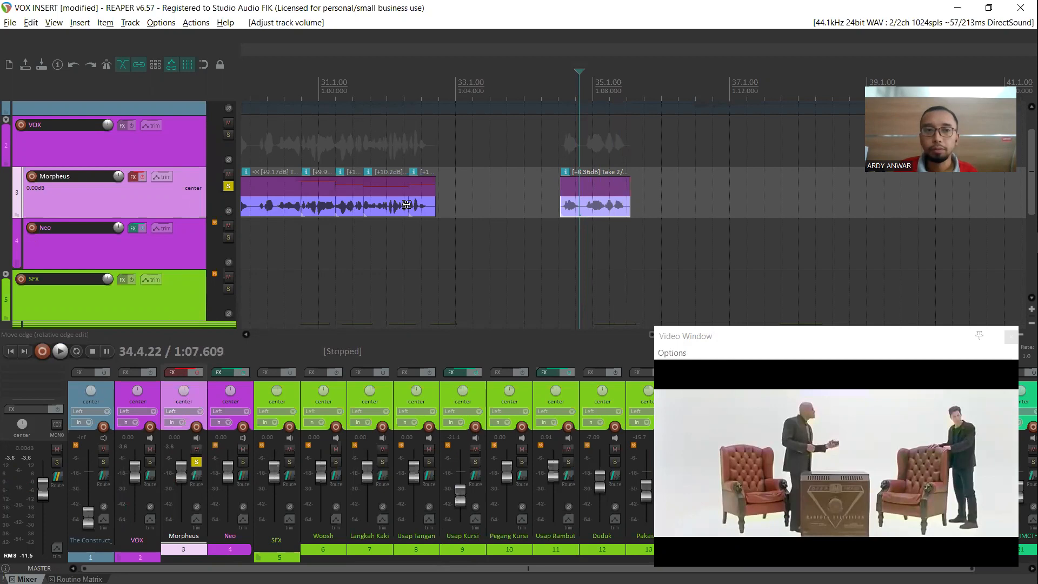
# Try the Morpheus track volume at -11.29 dB, play briefly from the earlier clips at 30.2.63, and reset the volume to 0.00 dB
pyautogui.moveTo(122, 174)
pyautogui.mouseDown()
pyautogui.moveTo(123, 201)
pyautogui.moveTo(122, 178)
pyautogui.mouseUp()
pyautogui.click(278, 83)
pyautogui.press('space')
pyautogui.press('space')
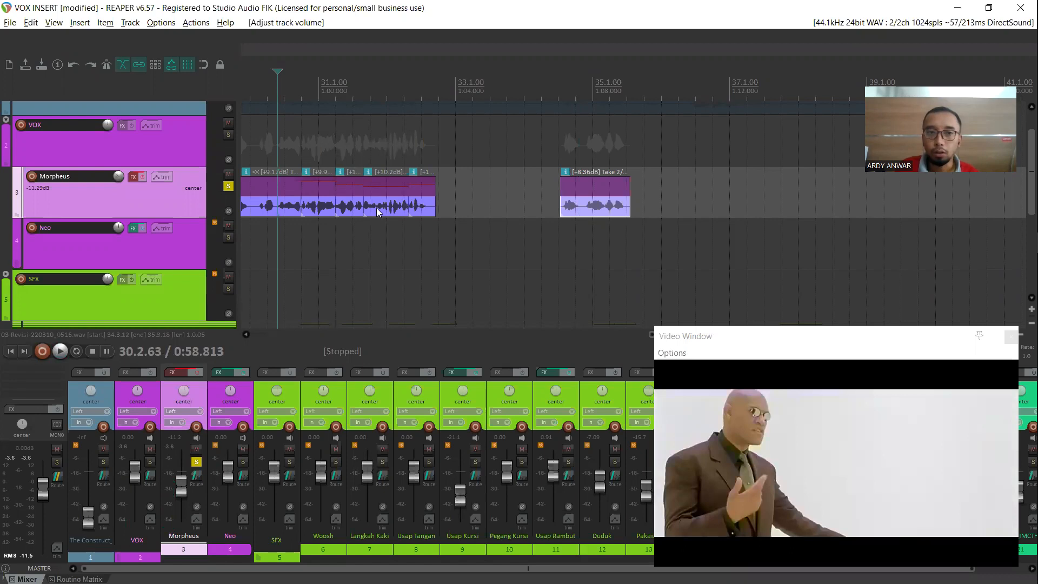
pyautogui.doubleClick(118, 177)
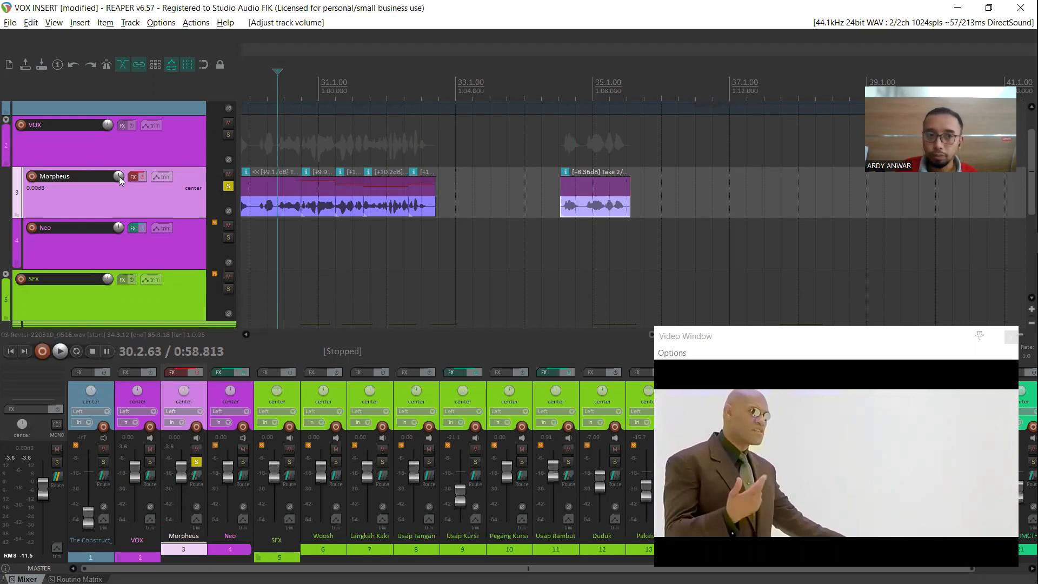
pyautogui.moveTo(119, 176)
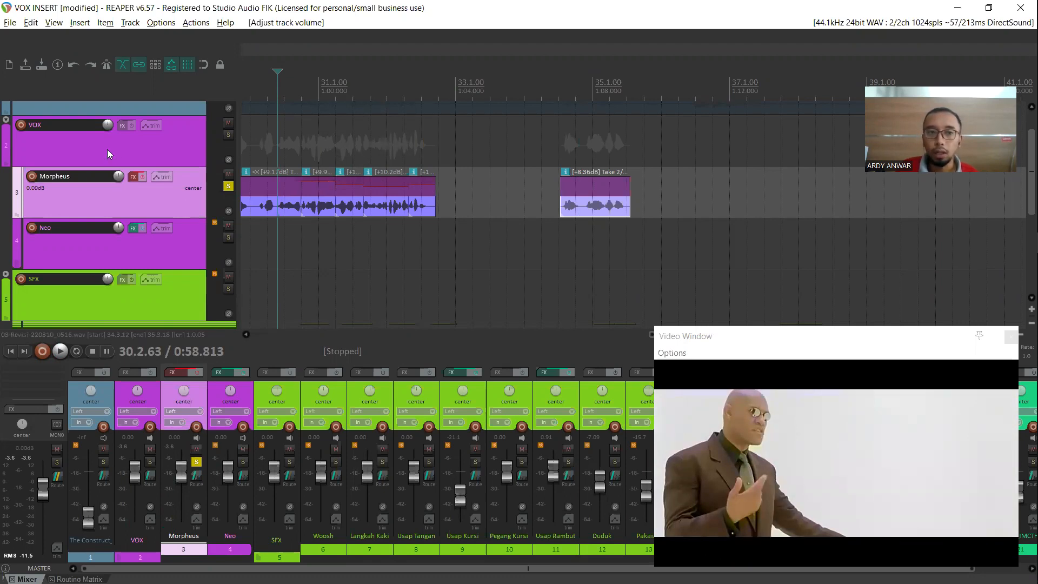
# Check Track Group Gain on the PowerPoint slide, return to REAPER, and select the VOX folder track
pyautogui.hotkey('alt', 'Tab')
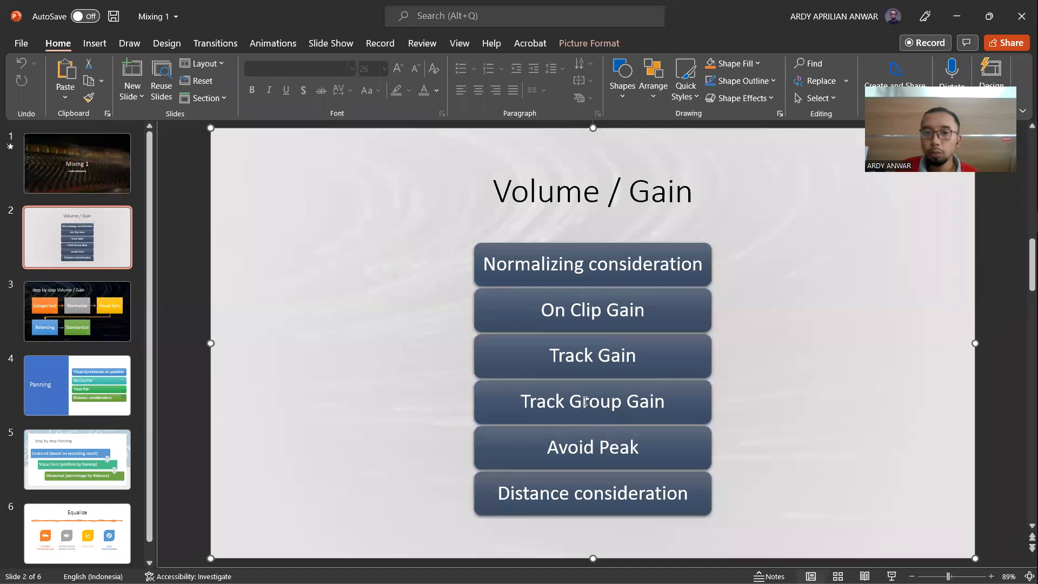
pyautogui.hotkey('alt', 'Tab')
pyautogui.click(140, 242)
pyautogui.click(148, 199)
pyautogui.click(153, 142)
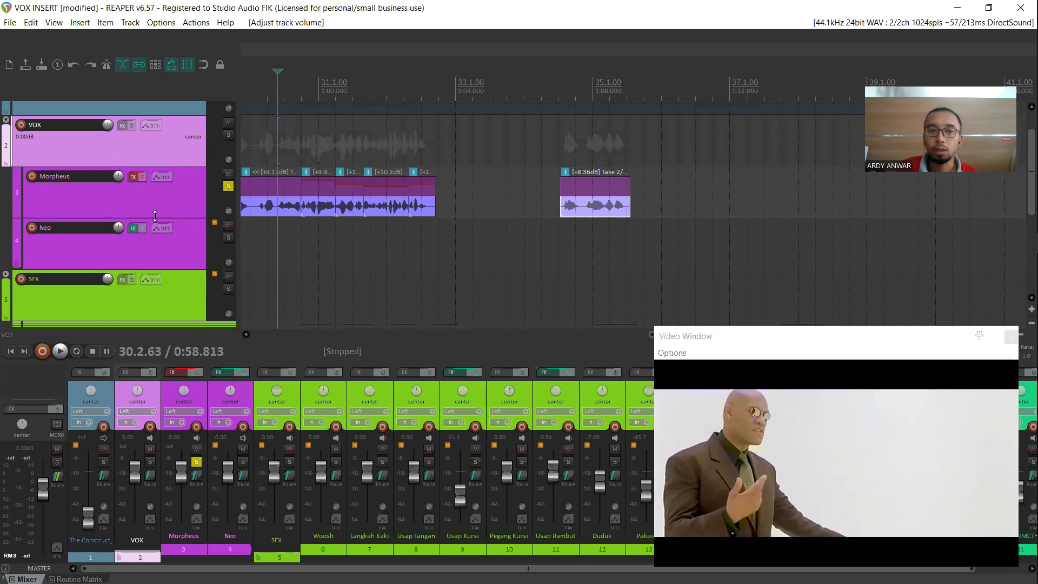
# Try changing the VOX folder track's volume during playback, reset it to 0.00 dB, and stop playback
pyautogui.moveTo(110, 125)
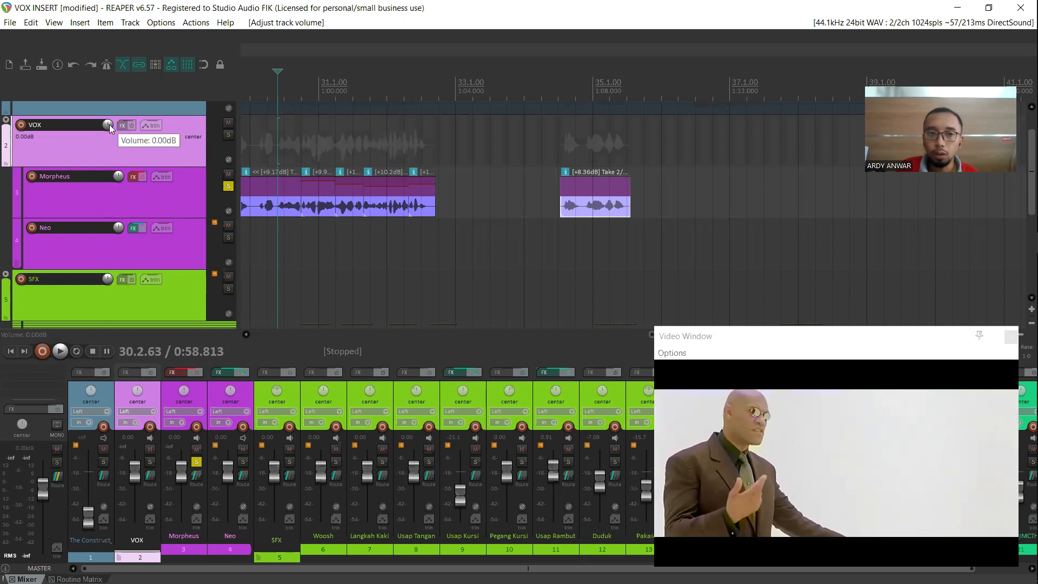
pyautogui.press('space')
pyautogui.moveTo(110, 125)
pyautogui.mouseDown()
pyautogui.moveTo(110, 152)
pyautogui.moveTo(110, 125)
pyautogui.mouseUp()
pyautogui.doubleClick(109, 125)
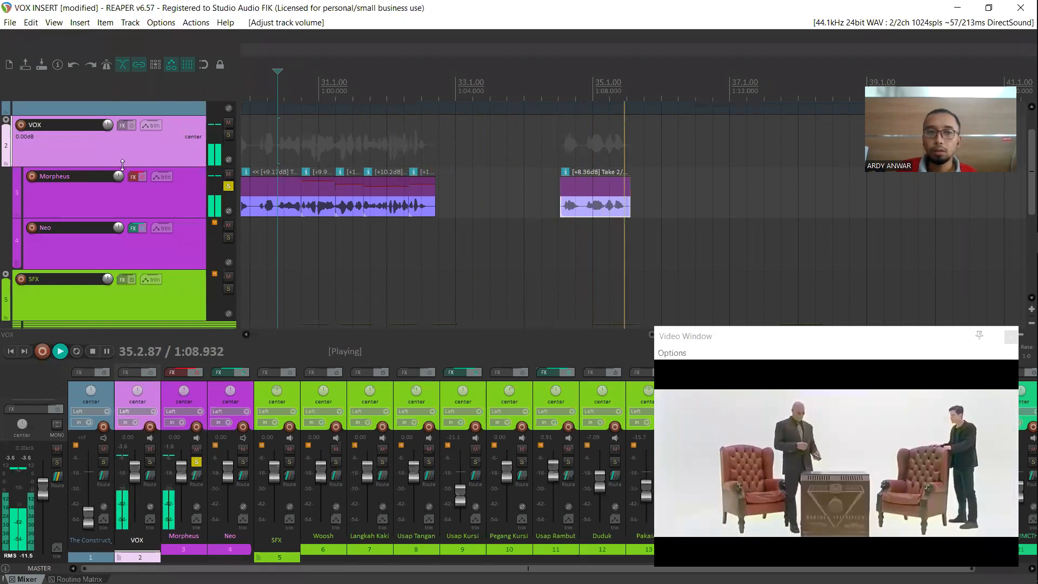
pyautogui.press('space')
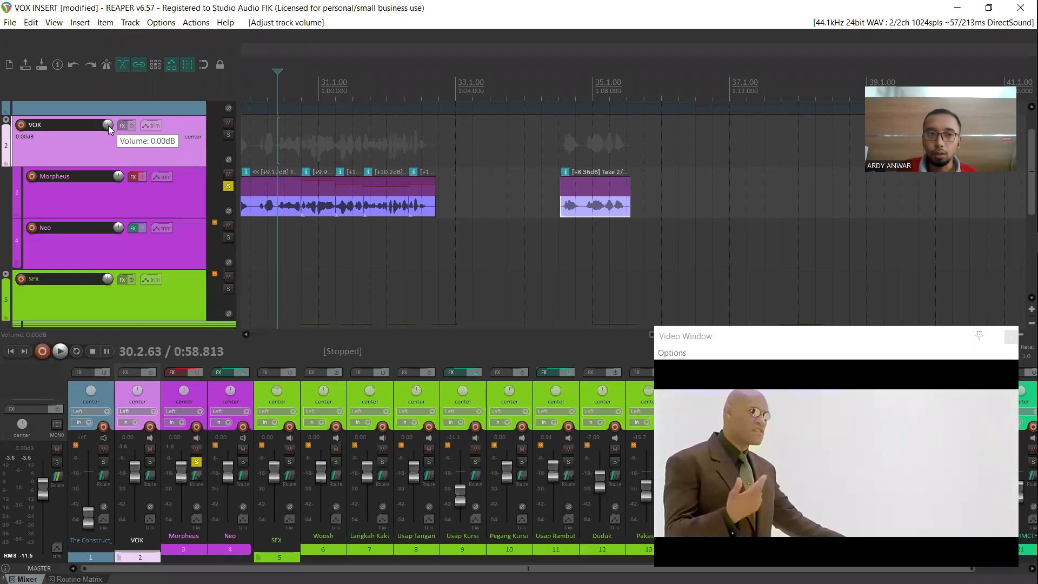
# Select the Morpheus track and then the Neo track inside the VOX folder
pyautogui.click(116, 198)
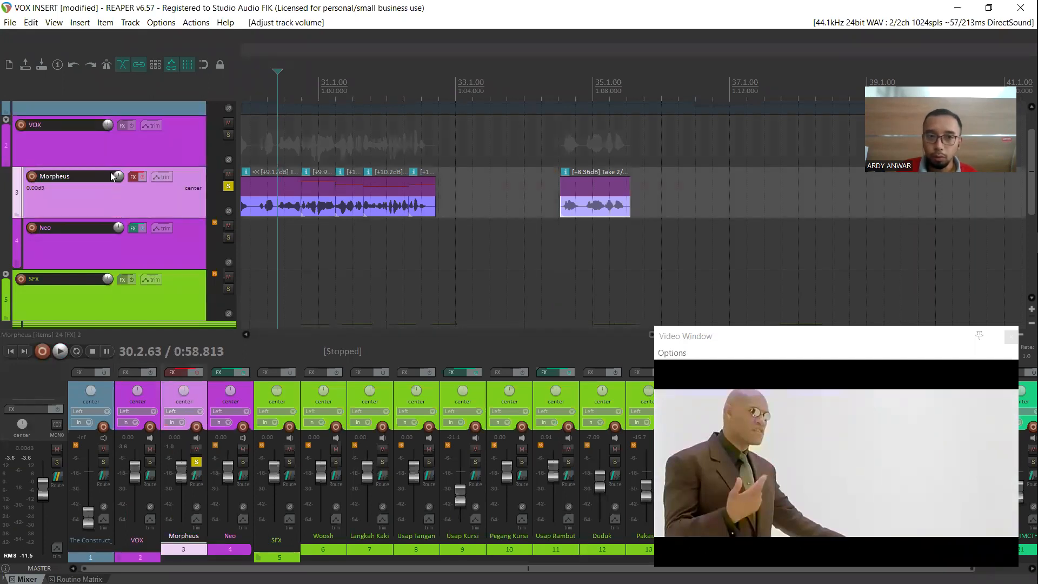
pyautogui.click(112, 251)
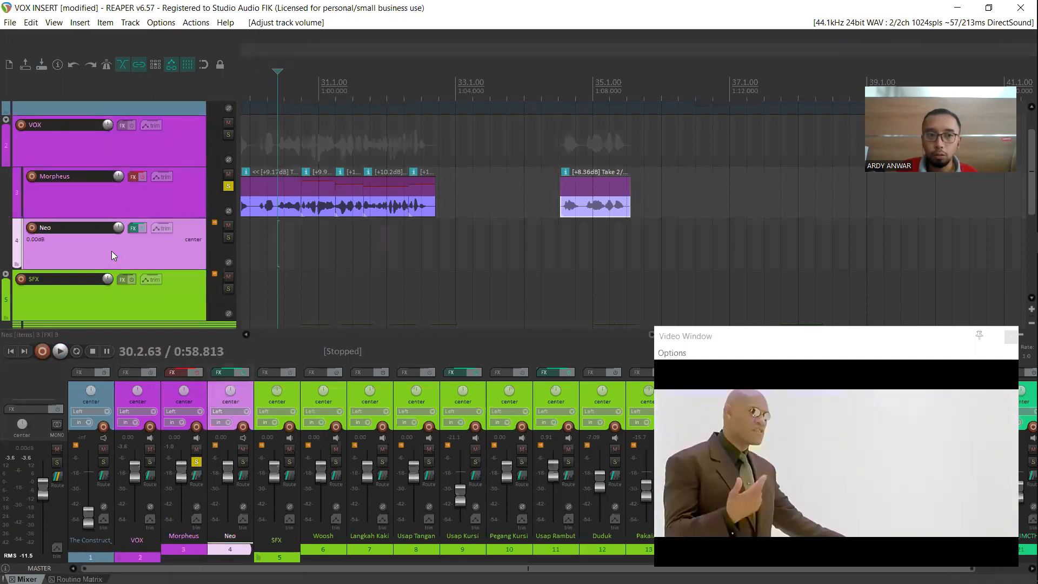
# Select the VOX folder track, check the Avoid Peak point on the PowerPoint Volume/Gain slide, and return to REAPER
pyautogui.click(111, 146)
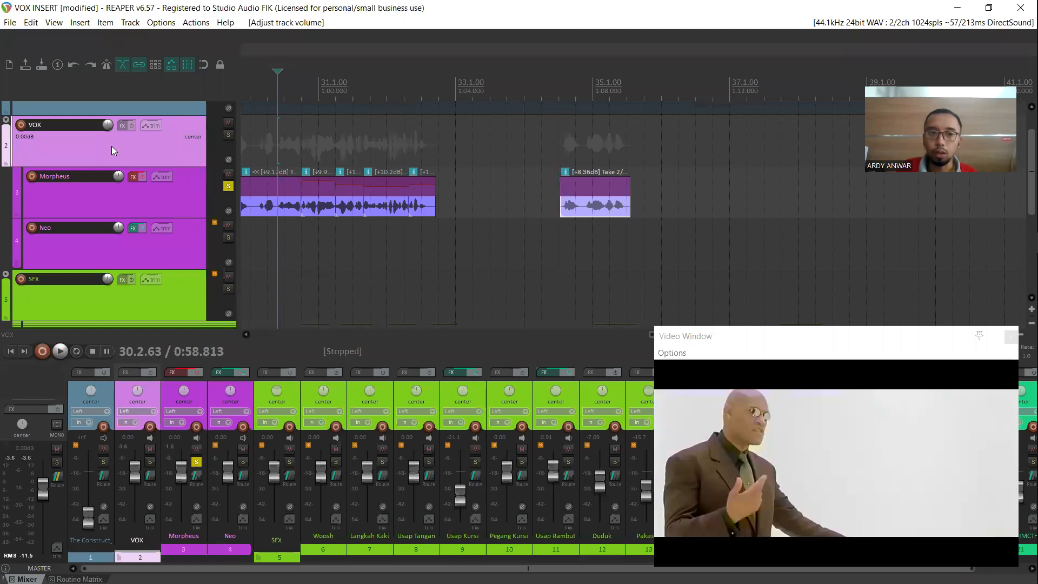
pyautogui.hotkey('alt', 'Tab')
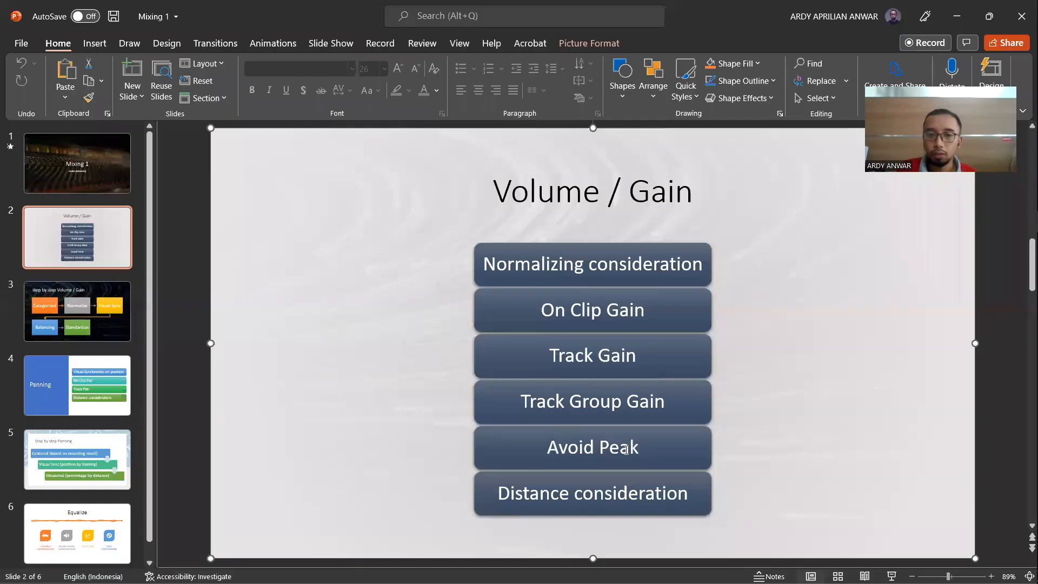
pyautogui.hotkey('alt', 'Tab')
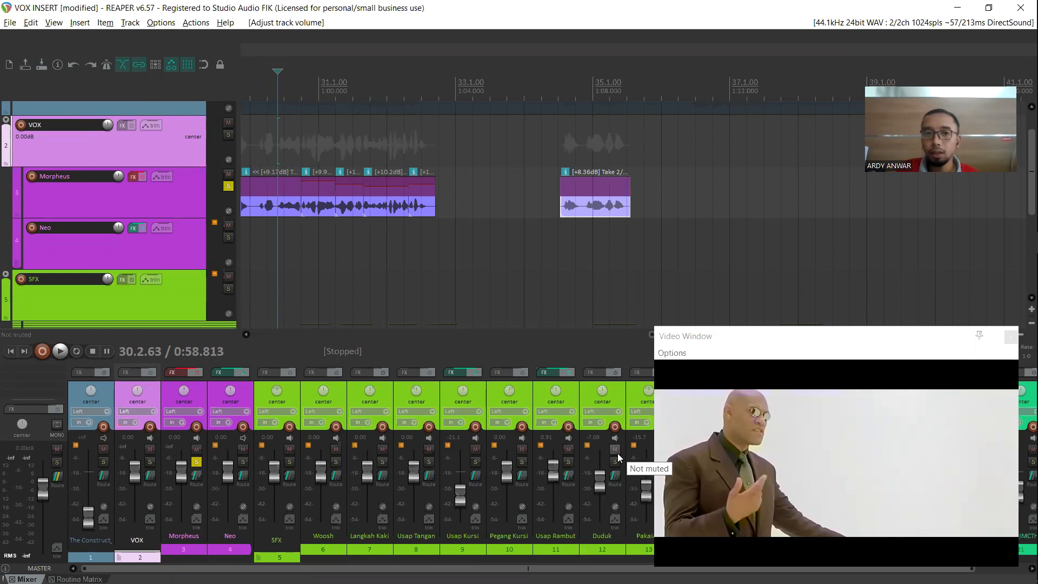
# Play the Morpheus clips from 30.1.65 to check their peak levels, and stop playback
pyautogui.click(340, 187)
pyautogui.click(291, 173)
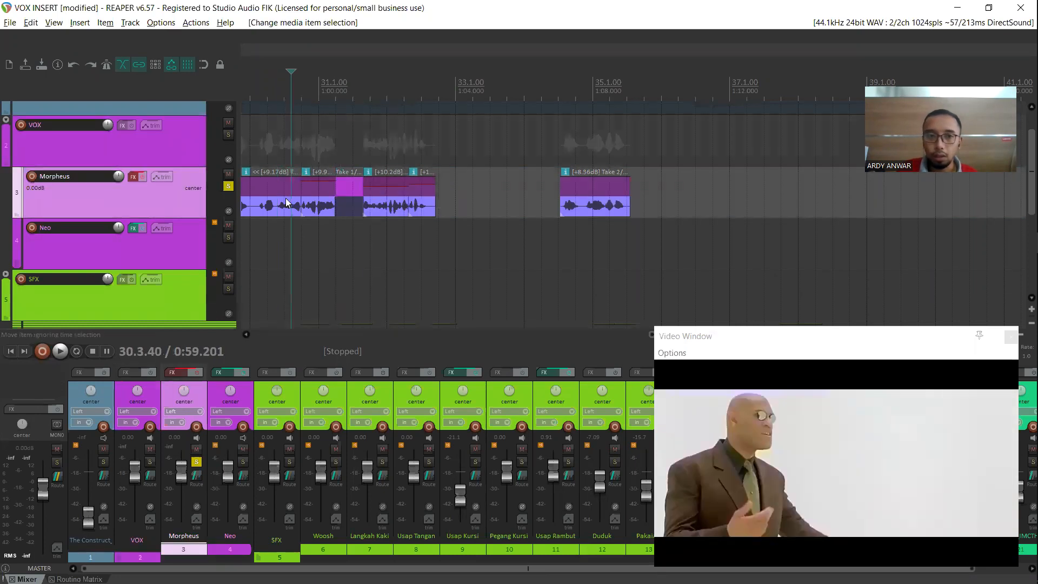
pyautogui.click(286, 198)
pyautogui.click(261, 86)
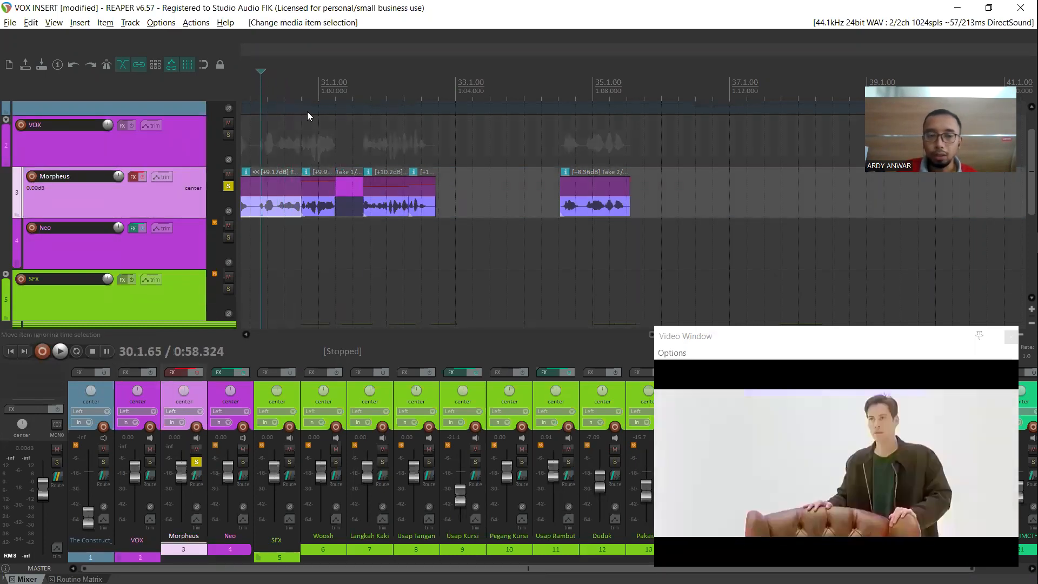
pyautogui.press('space')
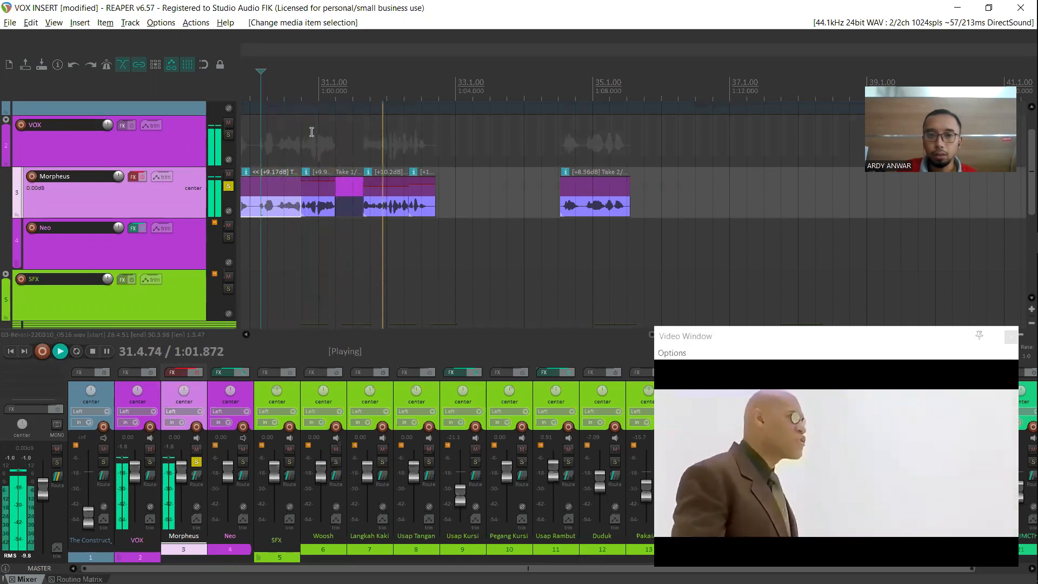
pyautogui.press('space')
# Switch the Morpheus clip near 31.1.00 back to its second take and play it briefly from 31.1.81
pyautogui.click(346, 209)
pyautogui.click(332, 87)
pyautogui.press('space')
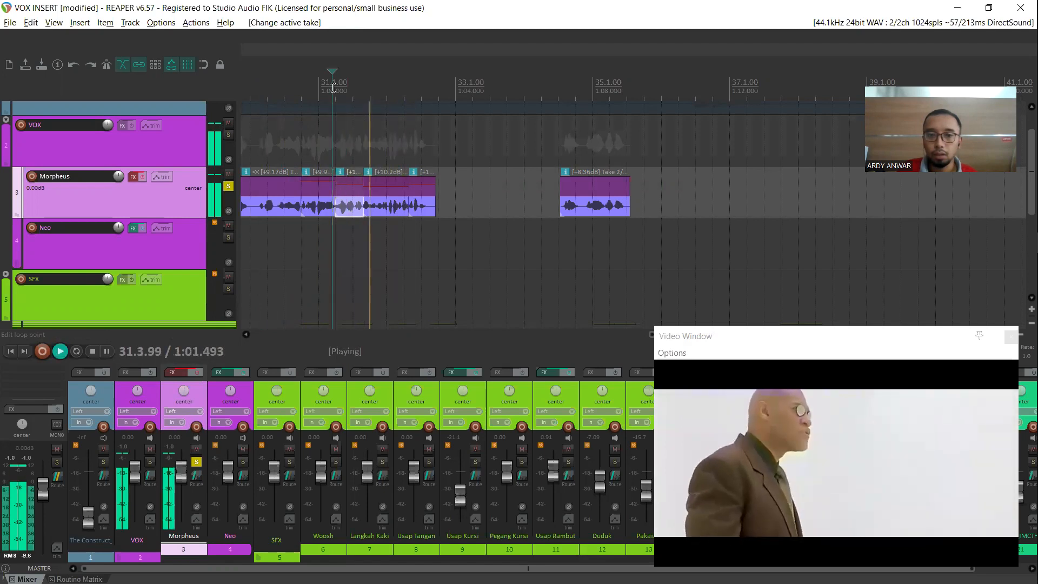
pyautogui.press('space')
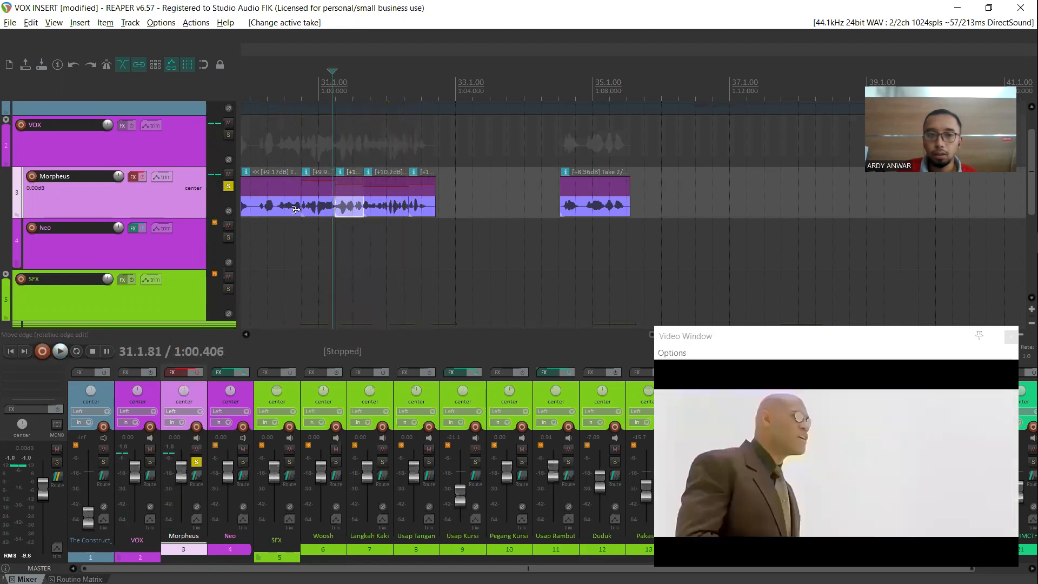
# Play the earlier Morpheus clips from 15.3.45 to check the track and master peak meters, and stop playback
pyautogui.scroll(-4, 296, 209)
pyautogui.moveTo(354, 208); pyautogui.dragTo(354, 260)
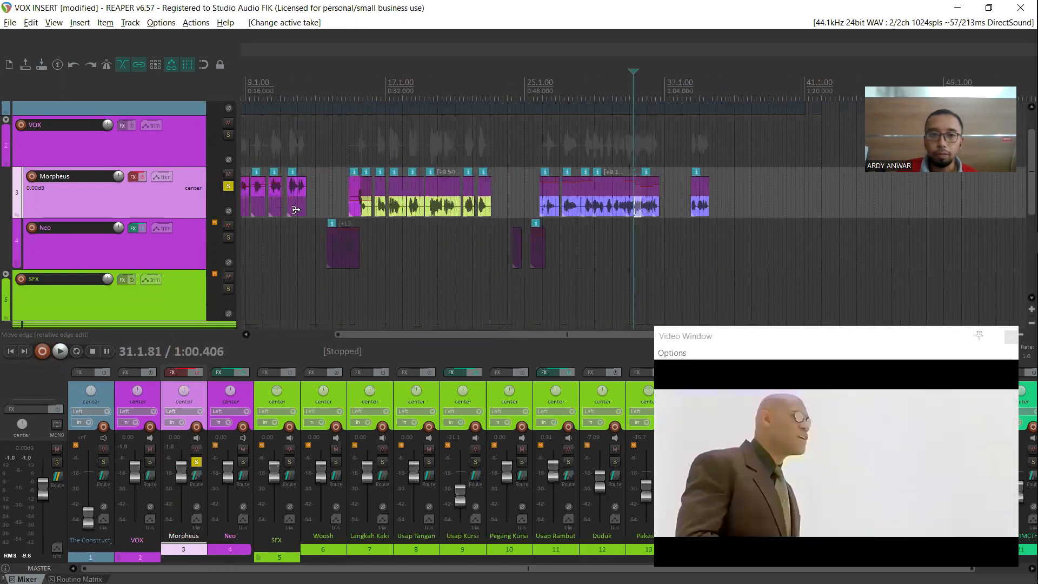
pyautogui.click(352, 256)
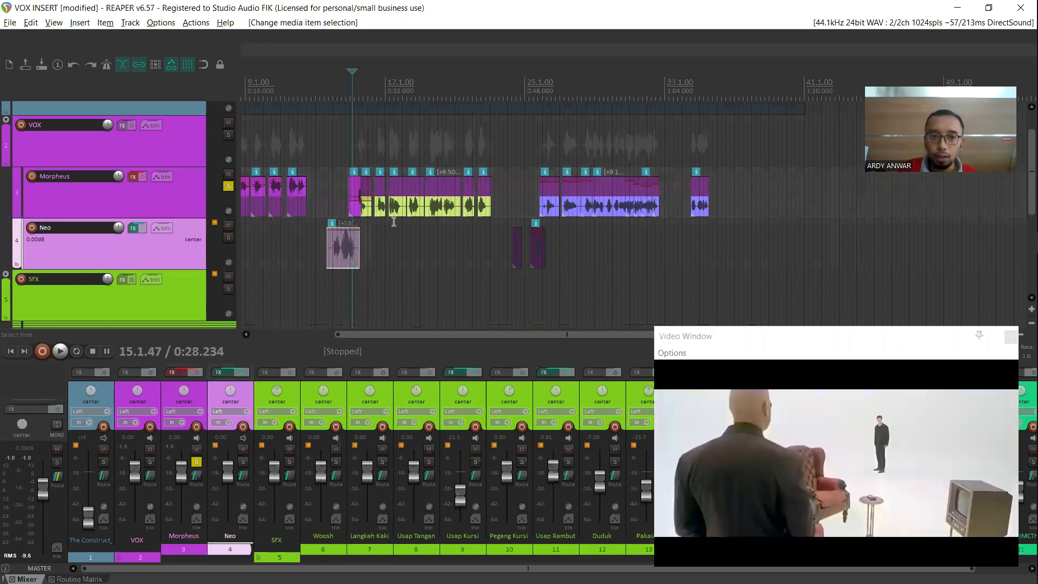
pyautogui.click(361, 107)
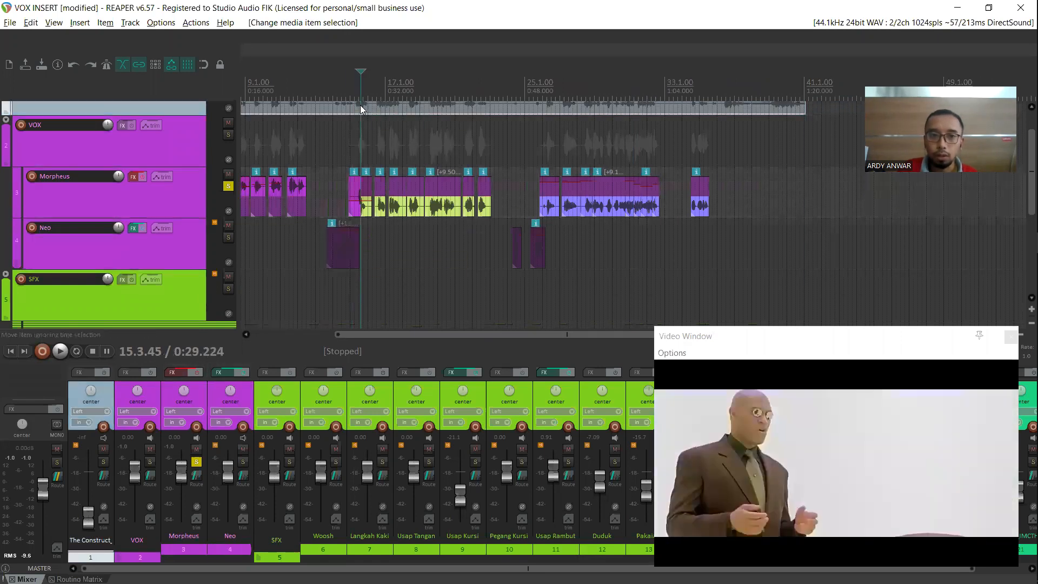
pyautogui.press('space')
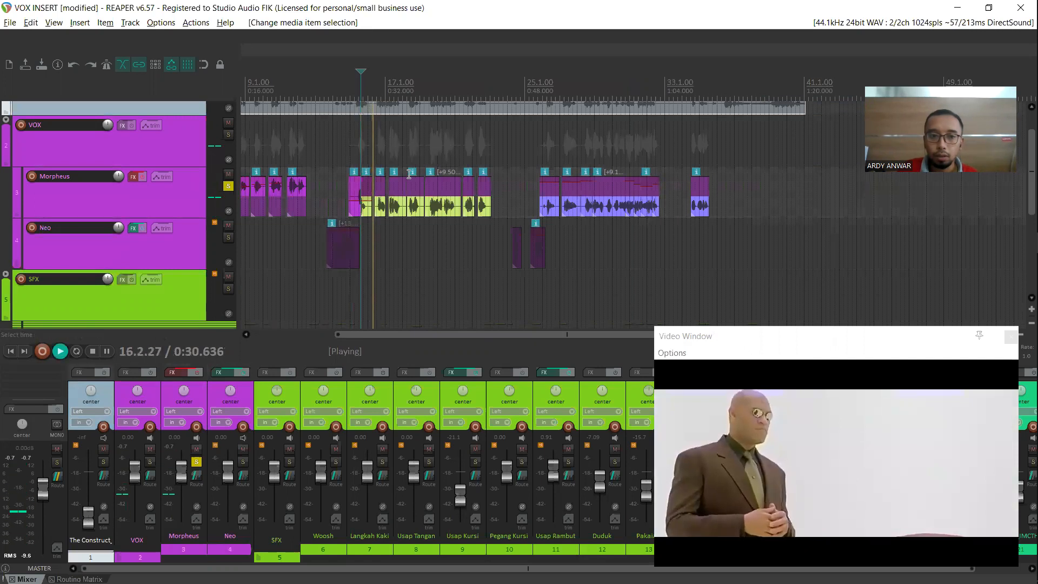
pyautogui.scroll(5, 417, 189)
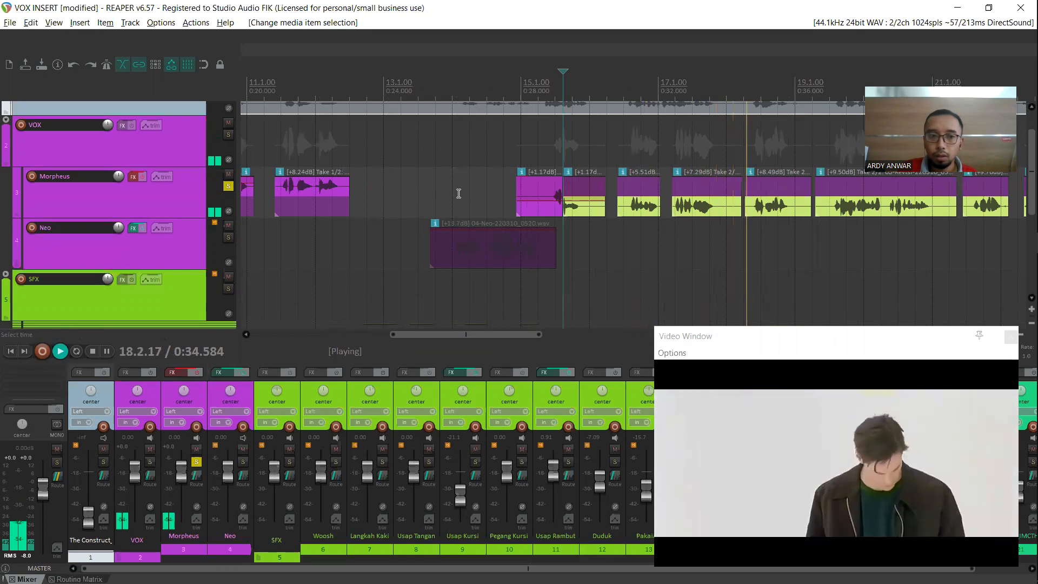
pyautogui.press('space')
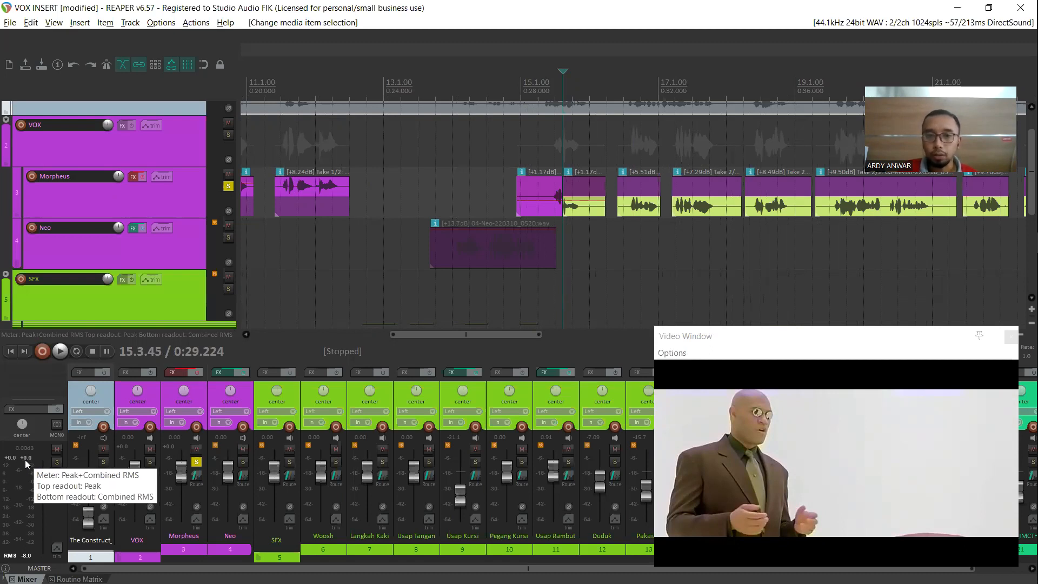
# Raise the gain of the Morpheus clip just after 15.1.00 to about +9.1 dB and play it from 14.4.13
pyautogui.scroll(-2, 581, 202)
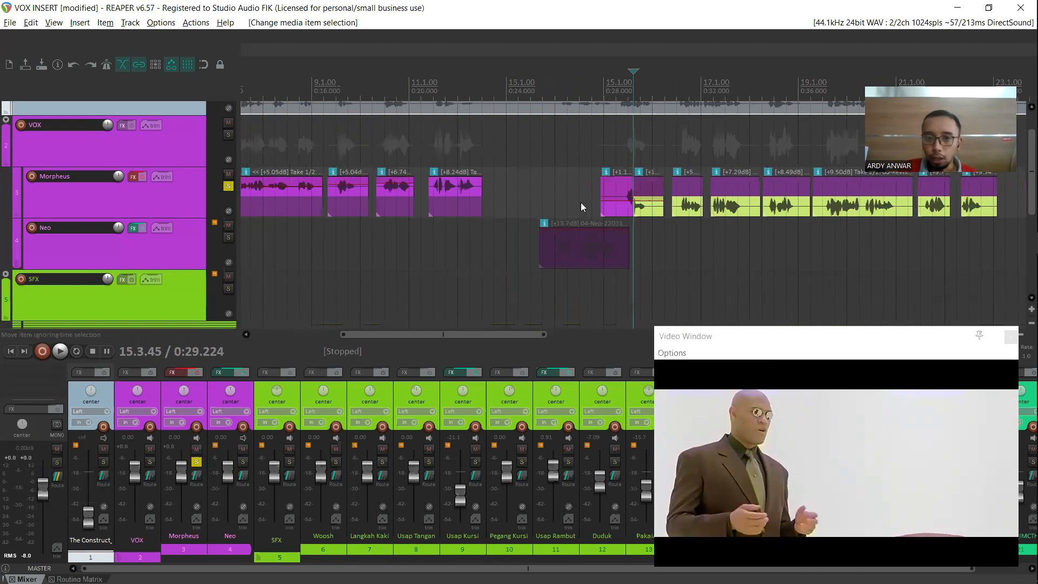
pyautogui.moveTo(618, 201); pyautogui.dragTo(614, 168)
pyautogui.click(594, 87)
pyautogui.press('space')
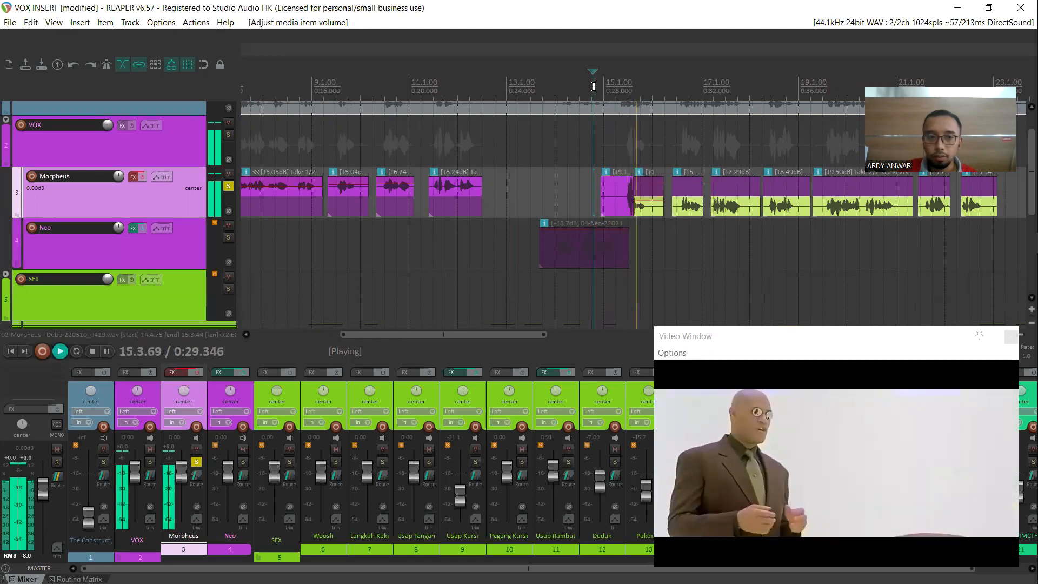
pyautogui.press('space')
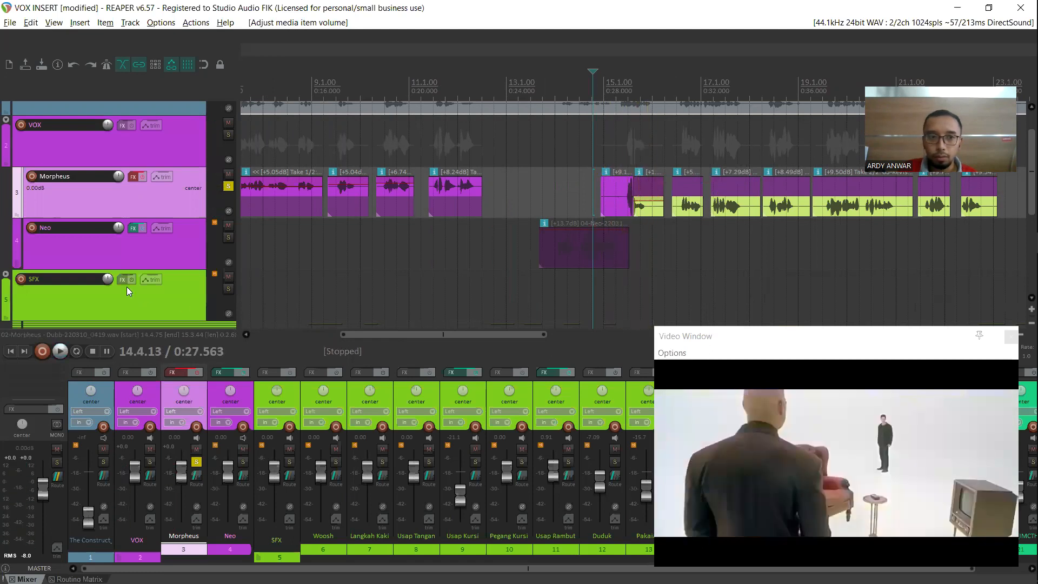
# Try raising the item volume of the first yellow Morpheus clip to 0.00 dB and play from 14.4.13 to check for peaking
pyautogui.scroll(-1, 175, 257)
pyautogui.press('space')
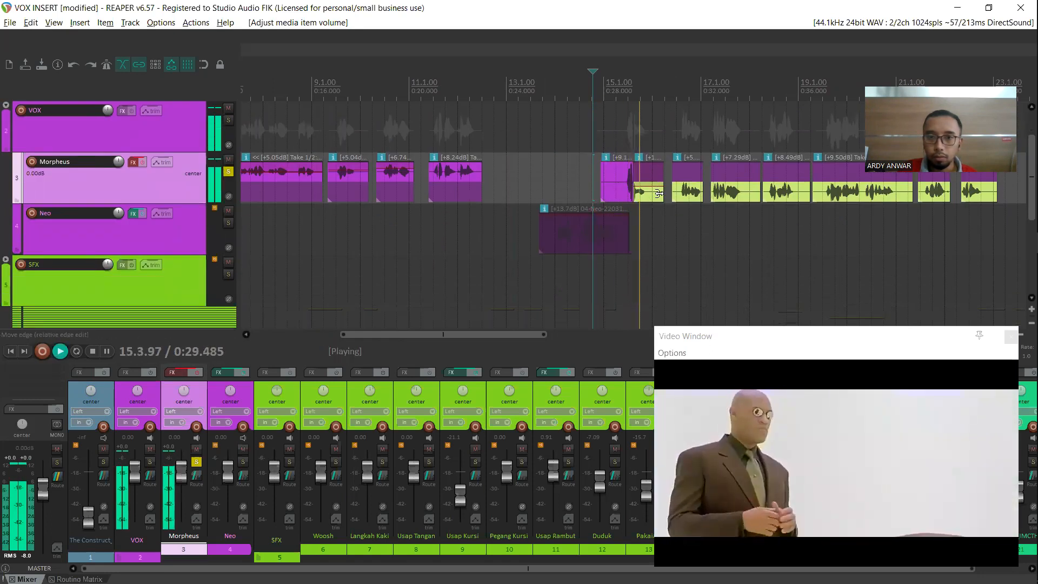
pyautogui.press('space')
pyautogui.moveTo(652, 162); pyautogui.dragTo(652, 146)
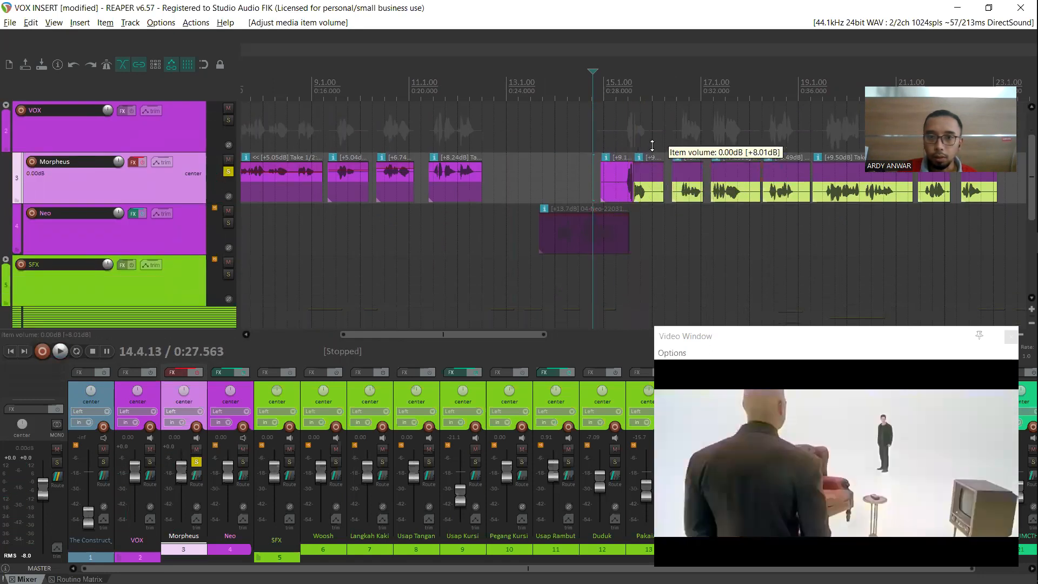
pyautogui.press('space')
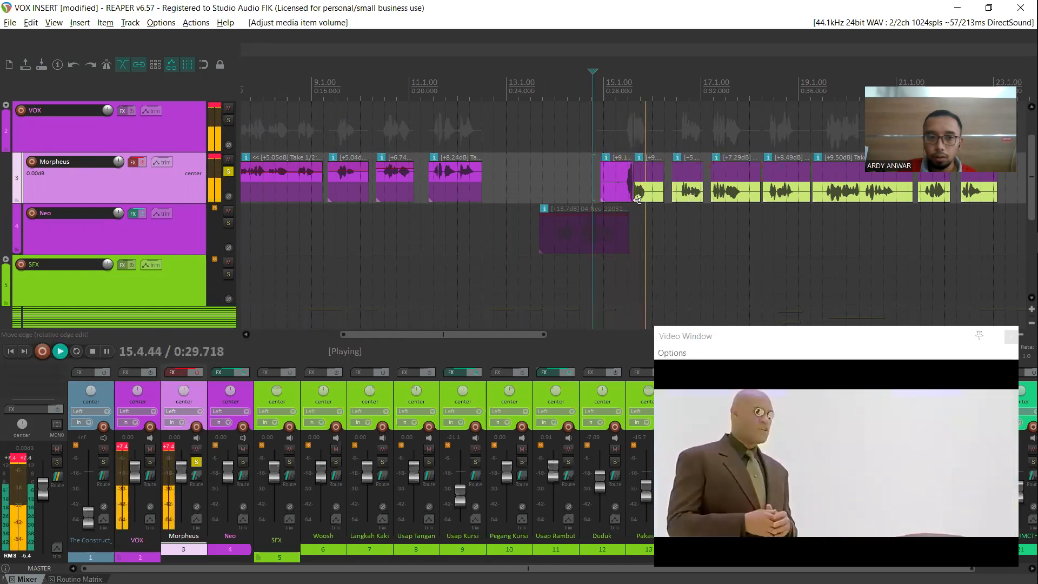
pyautogui.press('space')
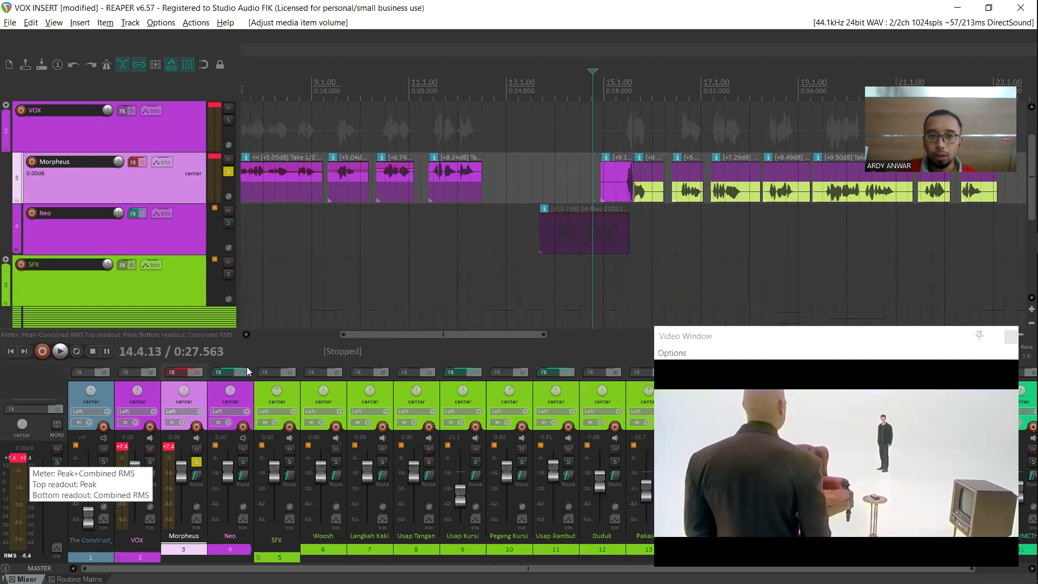
# Lower the Morpheus clip just after 15.1.00 to about +4.8 dB gain, clear the peak indicators, and replay from 14.4.13
pyautogui.moveTo(620, 163); pyautogui.dragTo(623, 179)
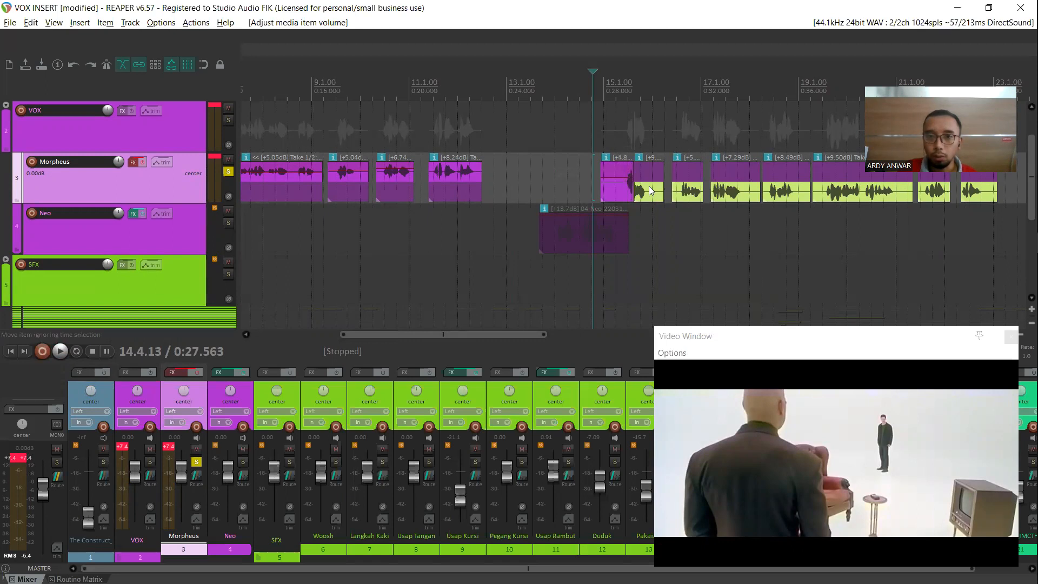
pyautogui.click(25, 460)
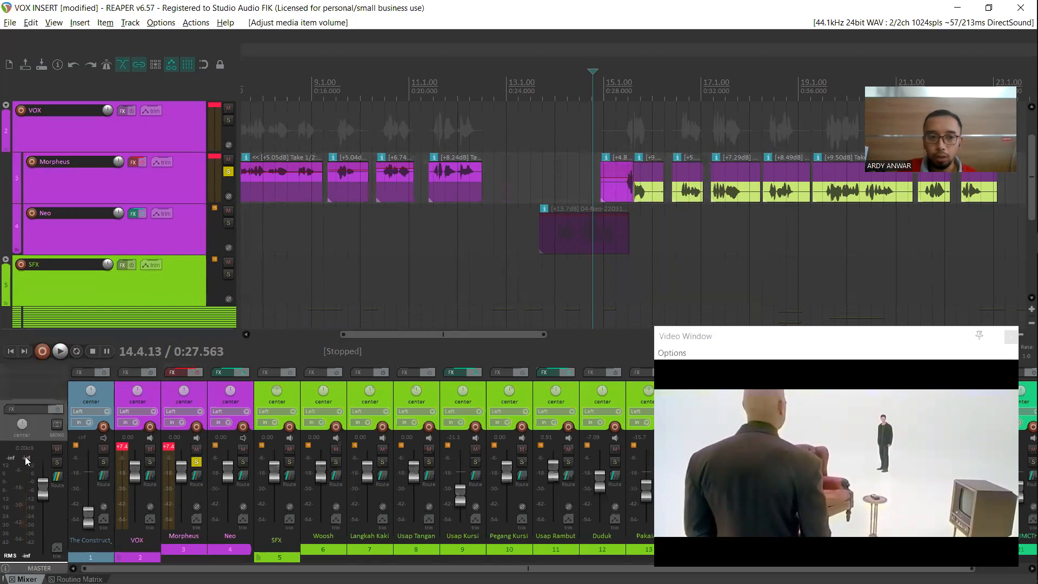
pyautogui.click(123, 446)
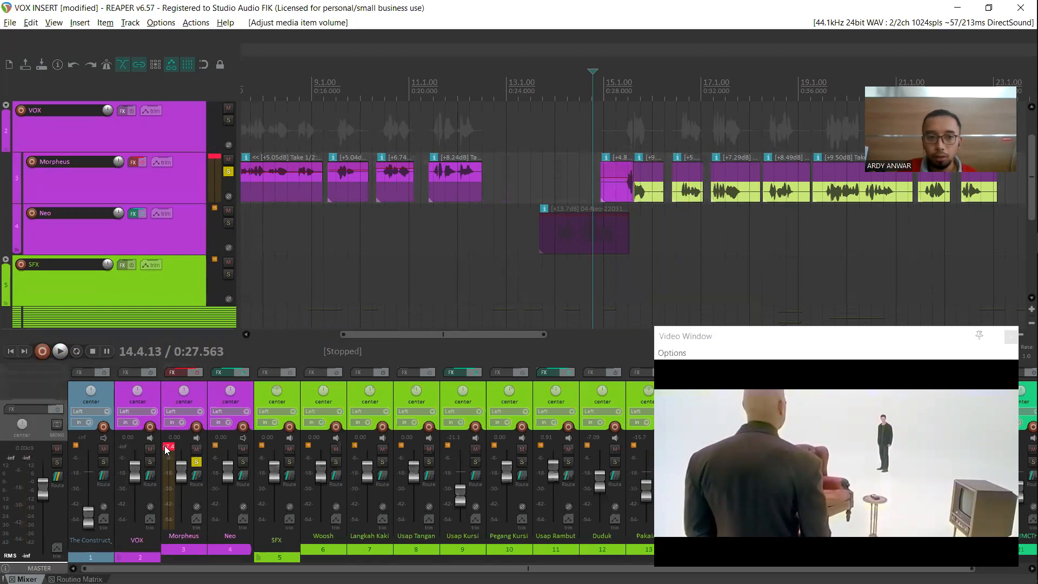
pyautogui.click(166, 448)
pyautogui.press('space')
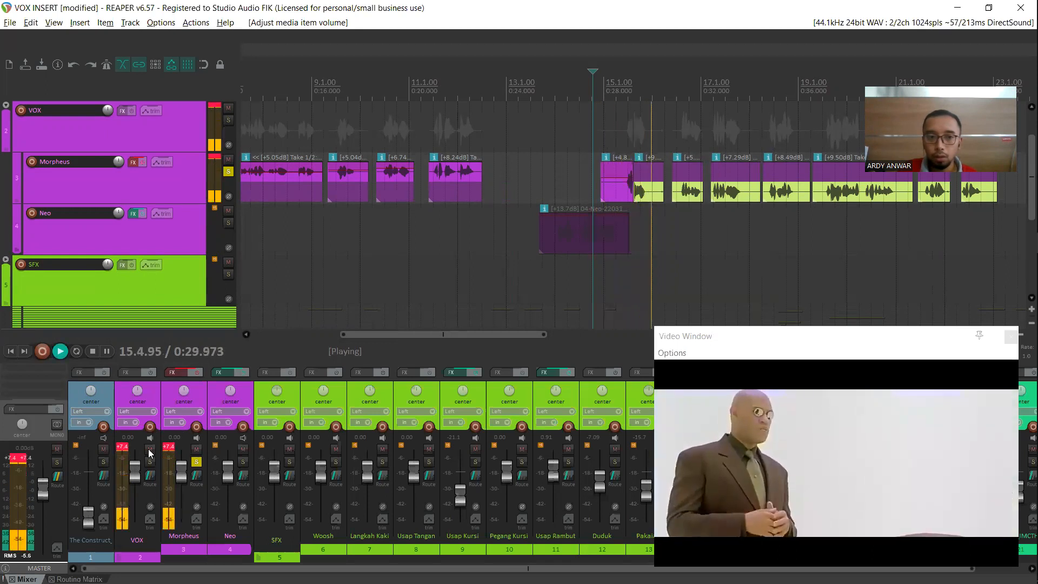
pyautogui.press('space')
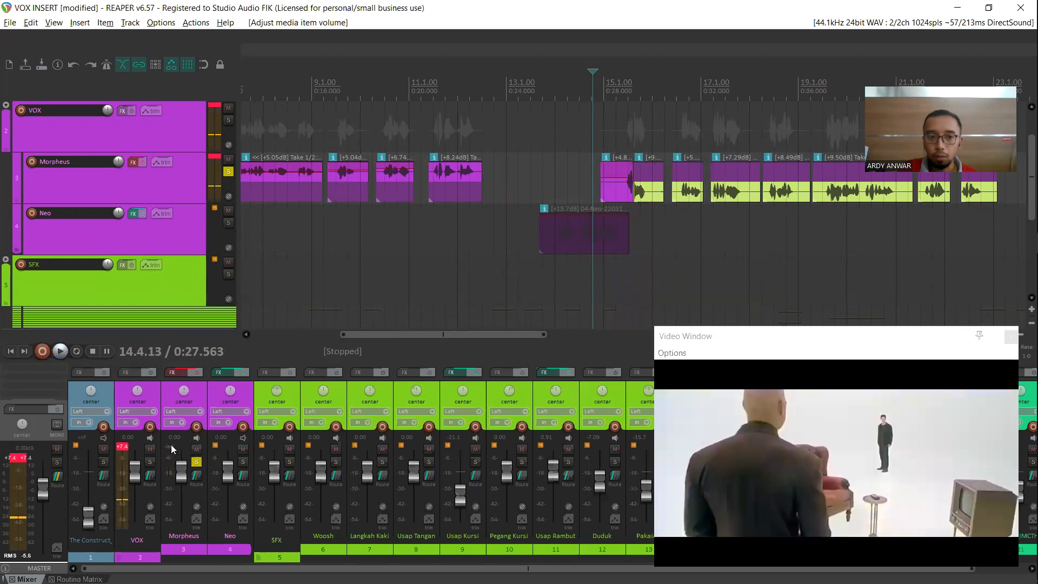
# Clear the VOX and master peak indicators, lower the first yellow Morpheus clip's item volume, and replay from 14.4.13
pyautogui.click(123, 447)
pyautogui.click(9, 461)
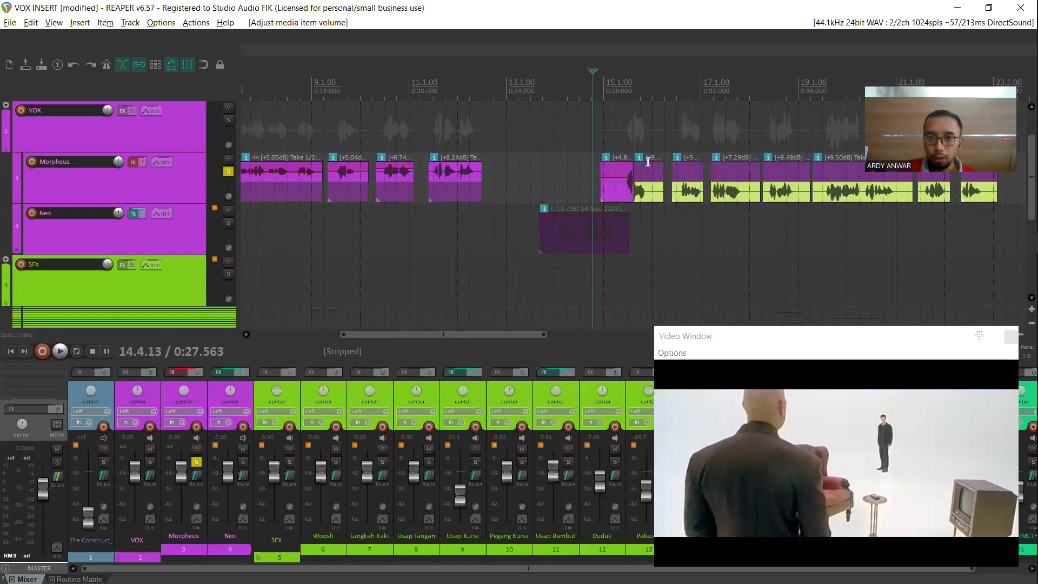
pyautogui.moveTo(649, 168); pyautogui.dragTo(649, 183)
pyautogui.press('space')
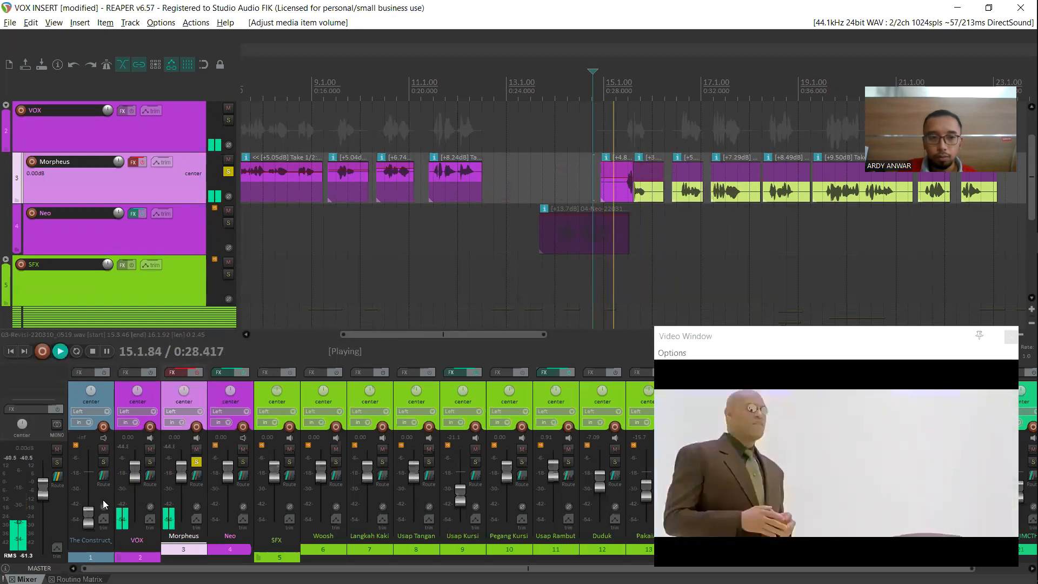
pyautogui.press('space')
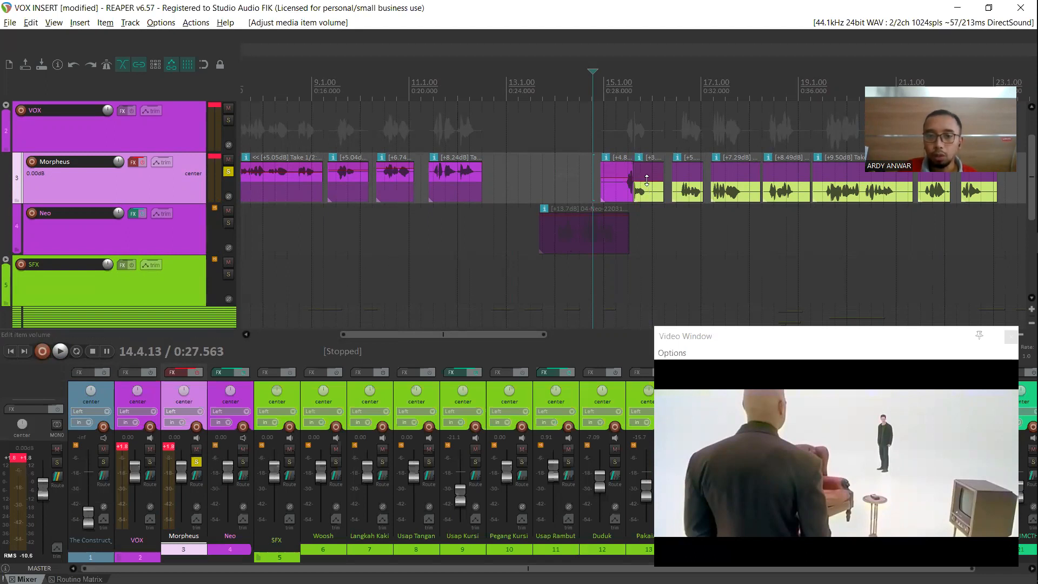
# Lower the first yellow Morpheus clip's item volume further, clear the master, VOX and Morpheus peak indicators, and play the passage again
pyautogui.moveTo(647, 180); pyautogui.dragTo(647, 181)
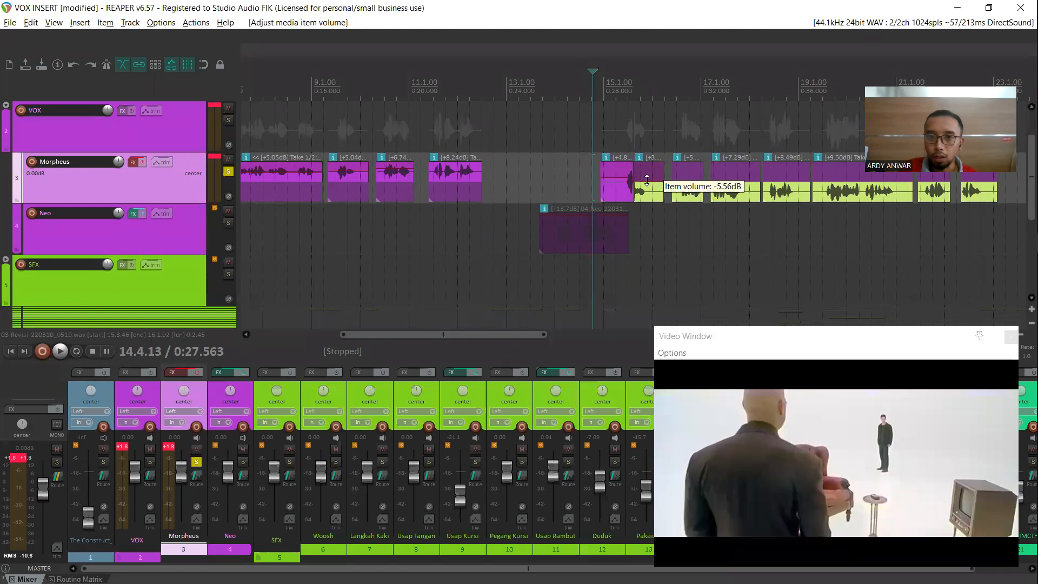
pyautogui.moveTo(647, 181); pyautogui.dragTo(648, 184)
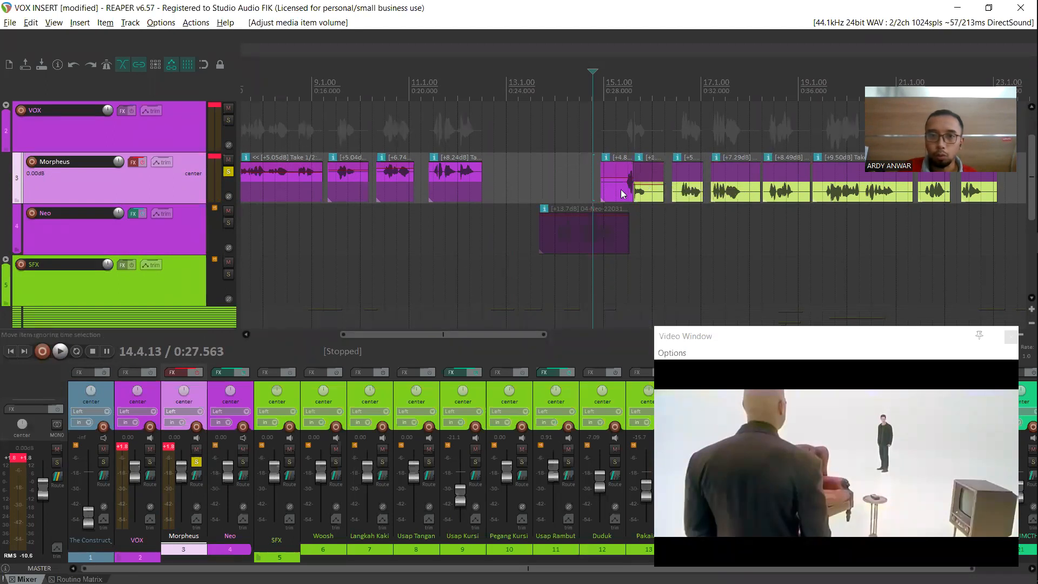
pyautogui.click(21, 459)
pyautogui.click(127, 447)
pyautogui.click(167, 447)
pyautogui.press('space')
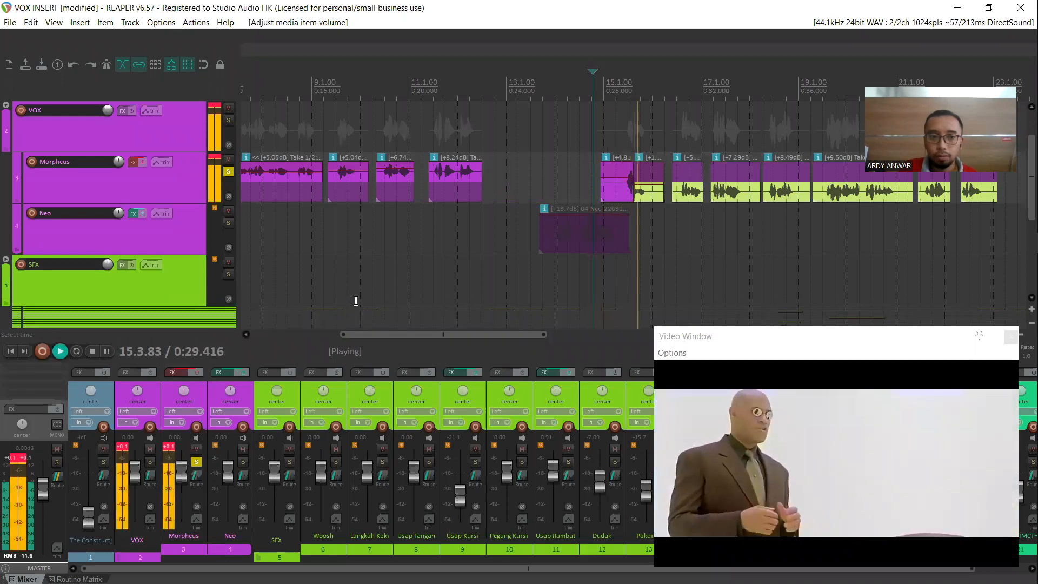
pyautogui.press('space')
# Clear the remaining peak indicators, reduce the first yellow Morpheus clip's gain once more to avoid peaking, and start playback from 14.4.13
pyautogui.click(170, 448)
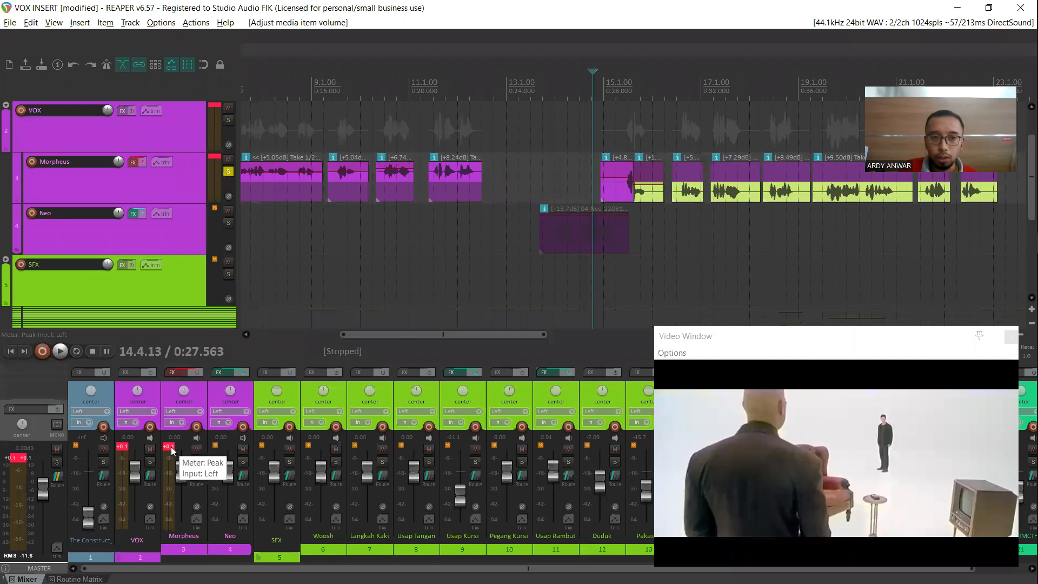
pyautogui.click(126, 447)
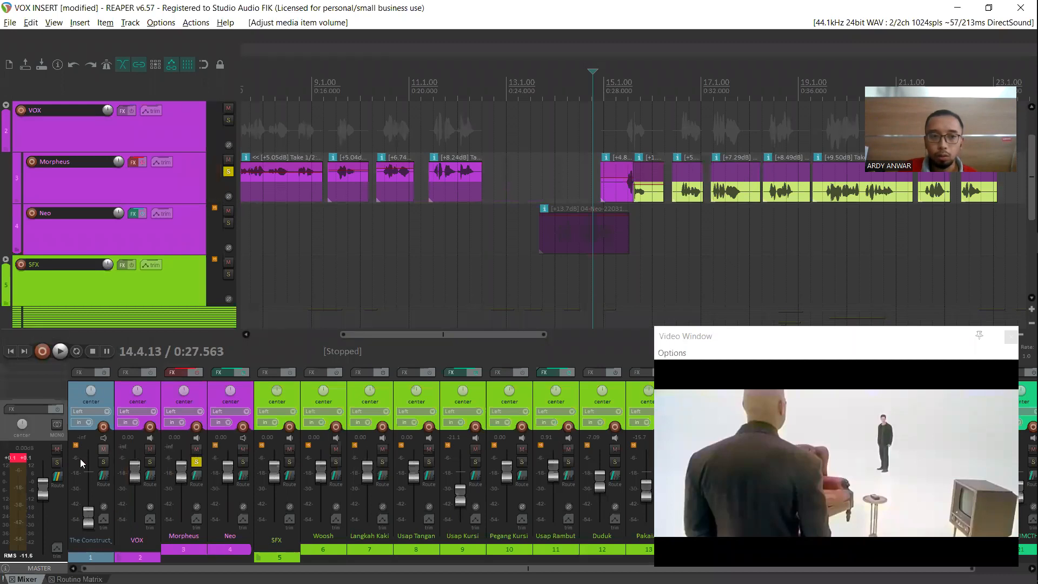
pyautogui.click(17, 459)
pyautogui.moveTo(649, 186); pyautogui.dragTo(649, 196)
pyautogui.press('space')
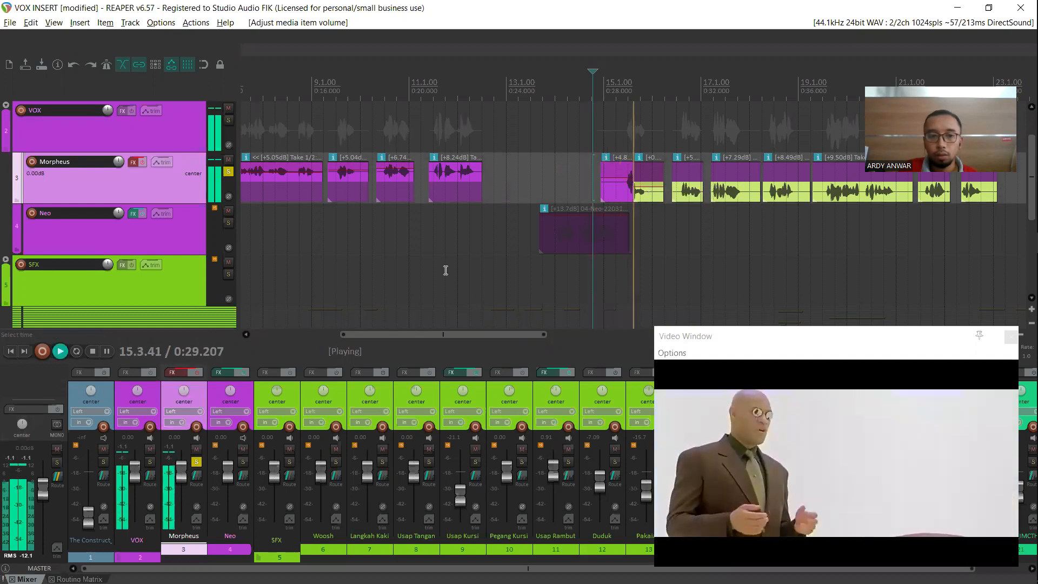
# Stop playback, switch to the PowerPoint presentation and show the "step by step Volume / Gain" slide
pyautogui.press('space')
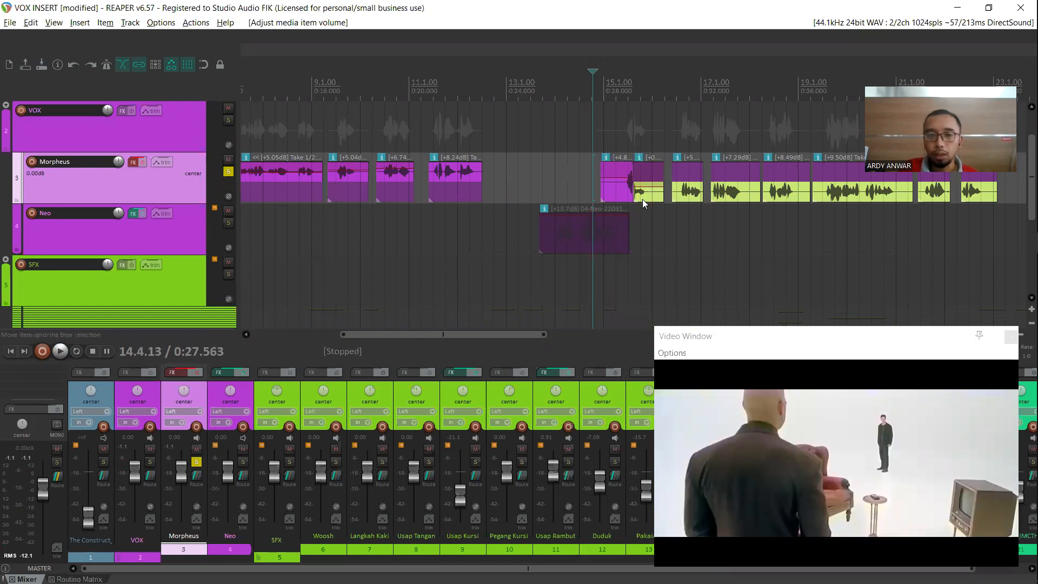
pyautogui.hotkey('alt', 'Tab')
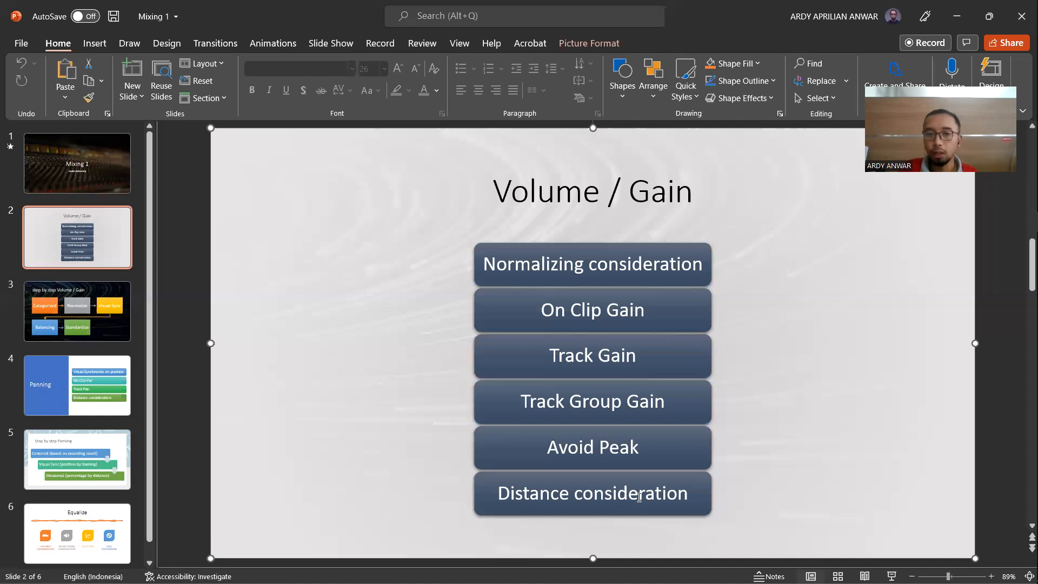
pyautogui.click(77, 323)
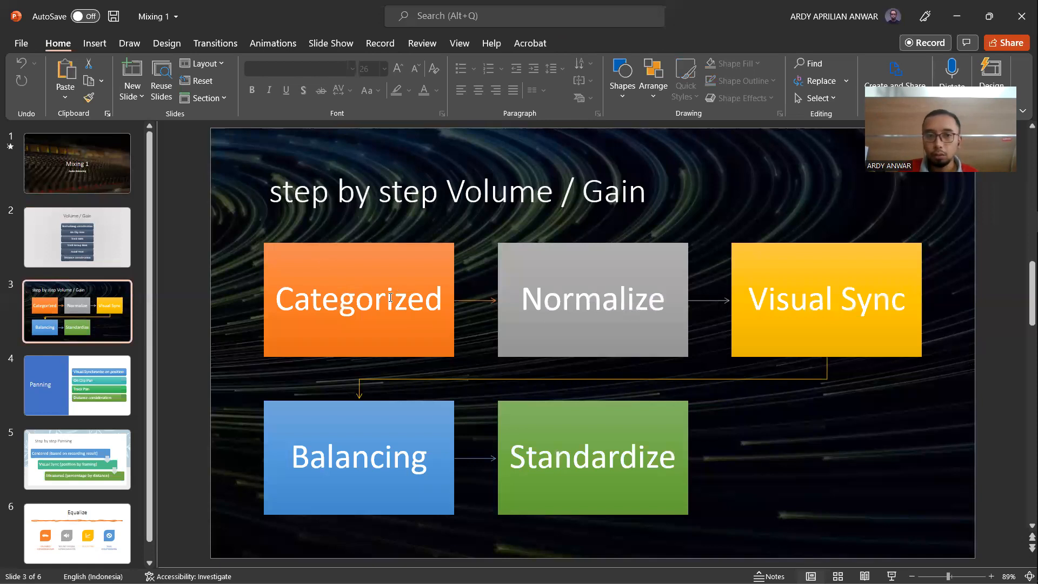
# Compare the slide's Categorized, Normalize, Visual Sync, Balancing and Standardize stages with the VOX tracks and Morpheus clips in the REAPER project
pyautogui.hotkey('alt', 'Tab')
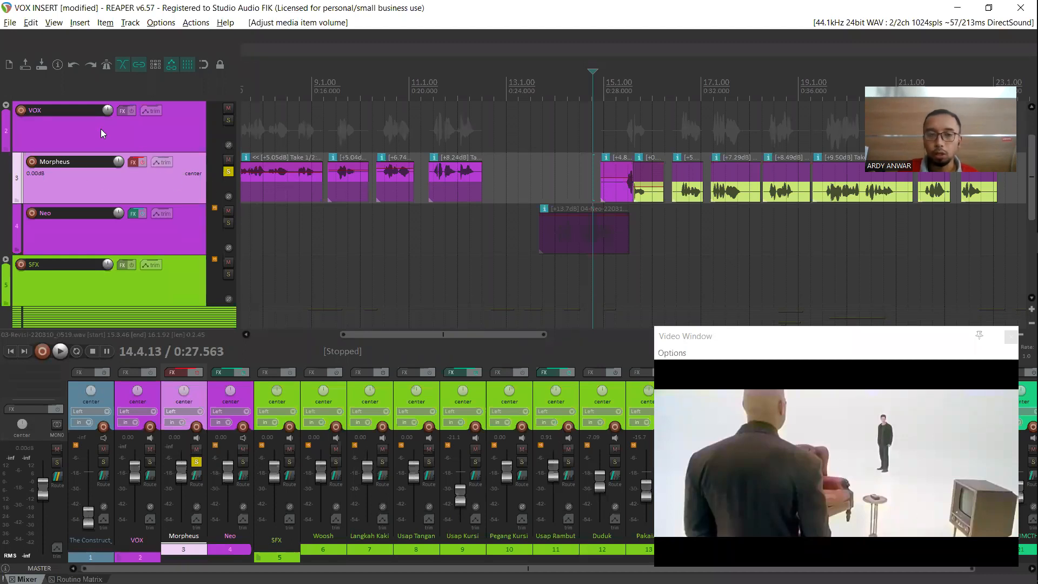
pyautogui.hotkey('alt', 'Tab')
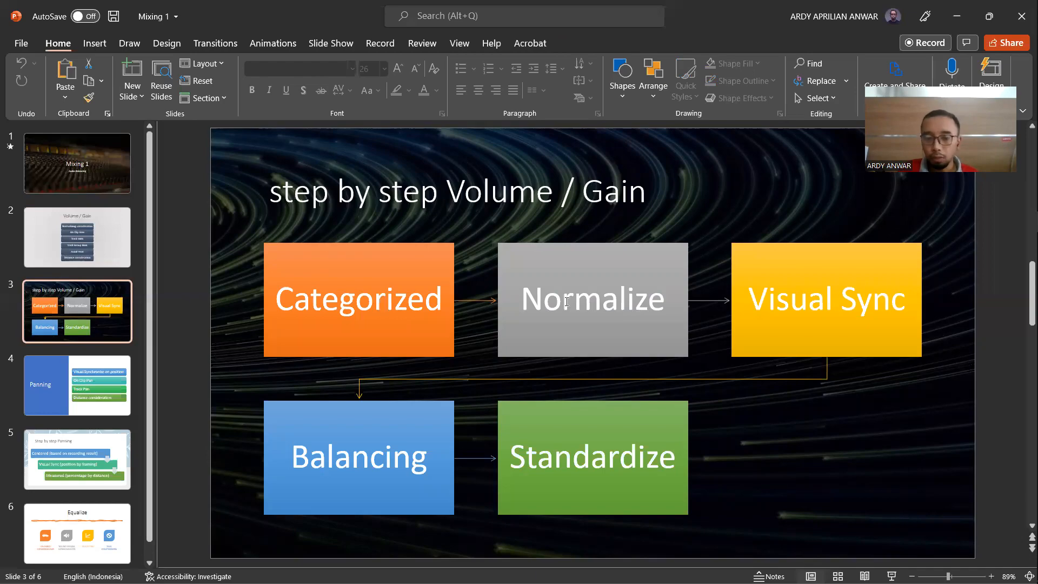
pyautogui.hotkey('alt', 'Tab')
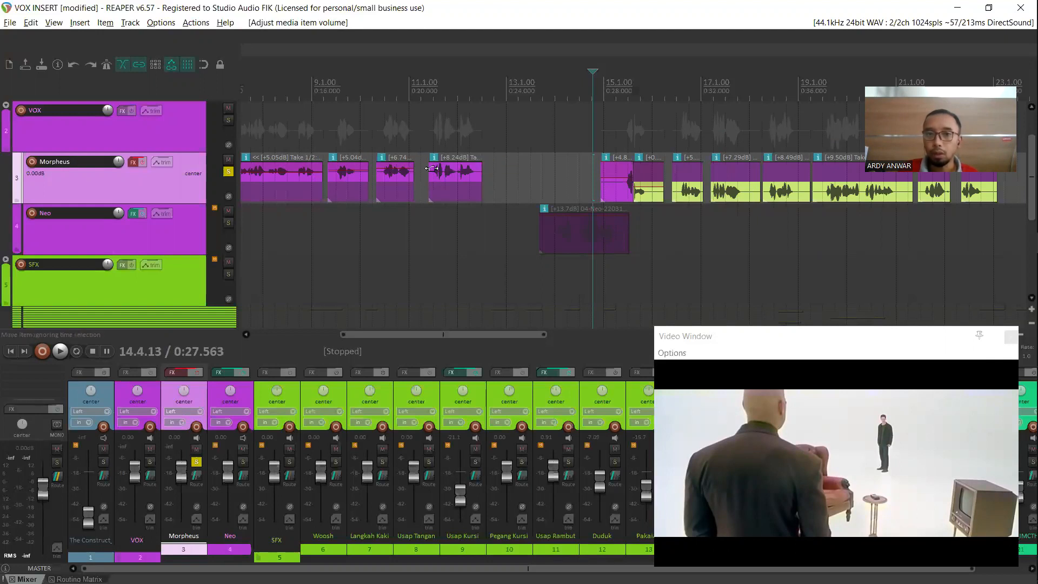
pyautogui.moveTo(840, 164); pyautogui.dragTo(839, 162)
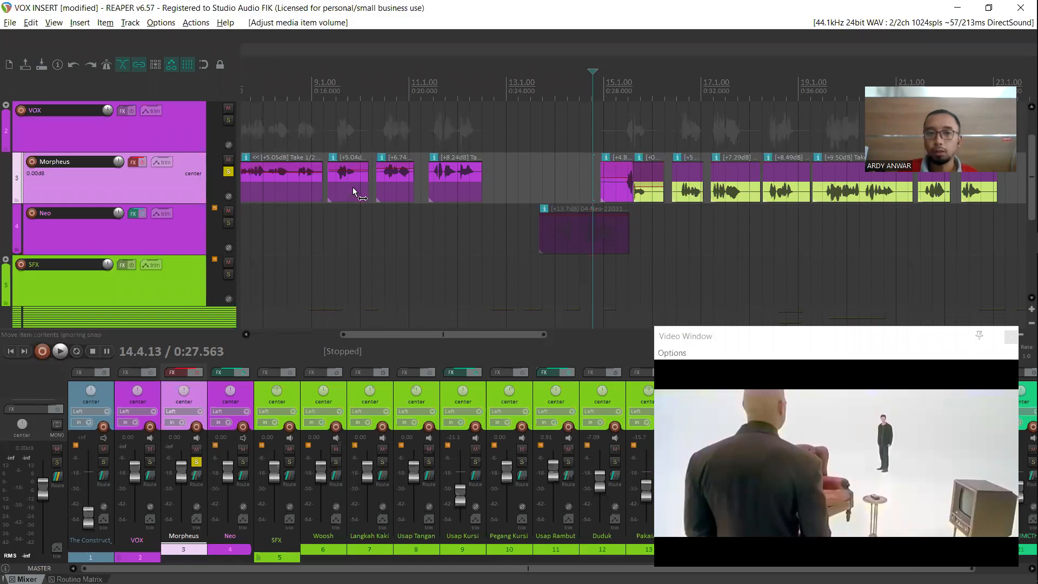
pyautogui.hotkey('alt', 'Tab')
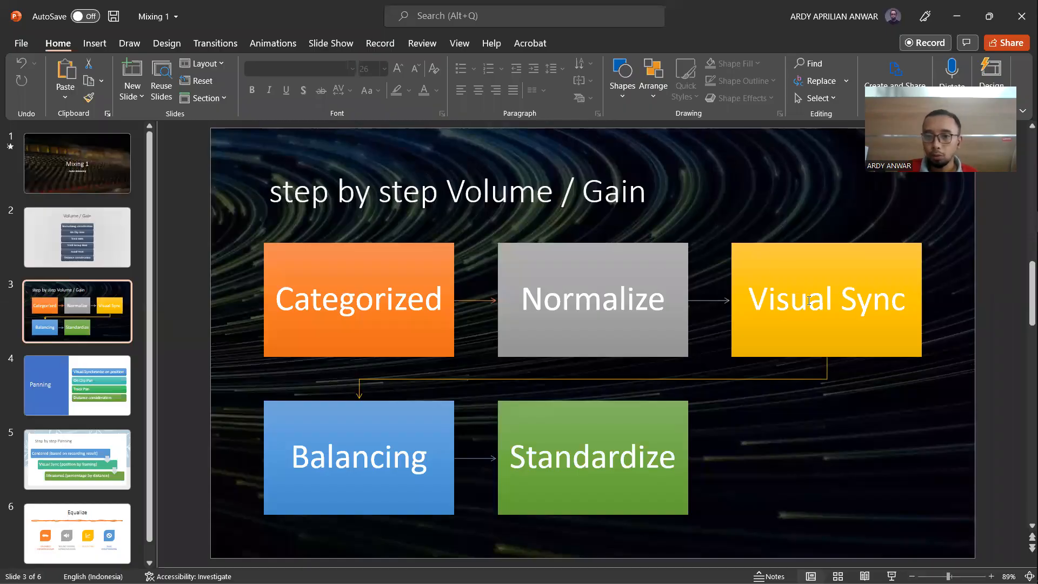
pyautogui.hotkey('alt', 'Tab')
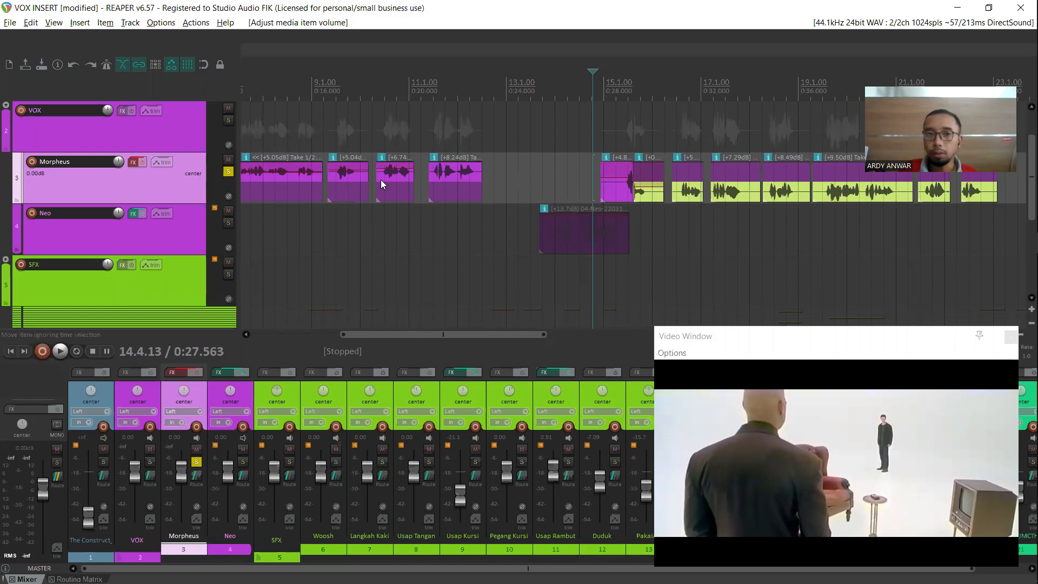
pyautogui.hotkey('alt', 'Tab')
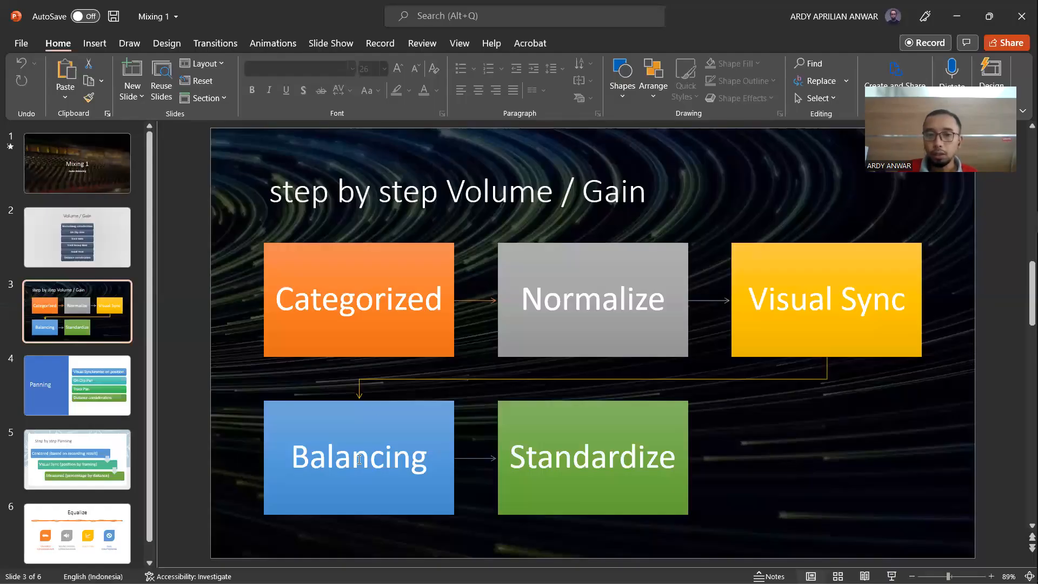
pyautogui.hotkey('alt', 'Tab')
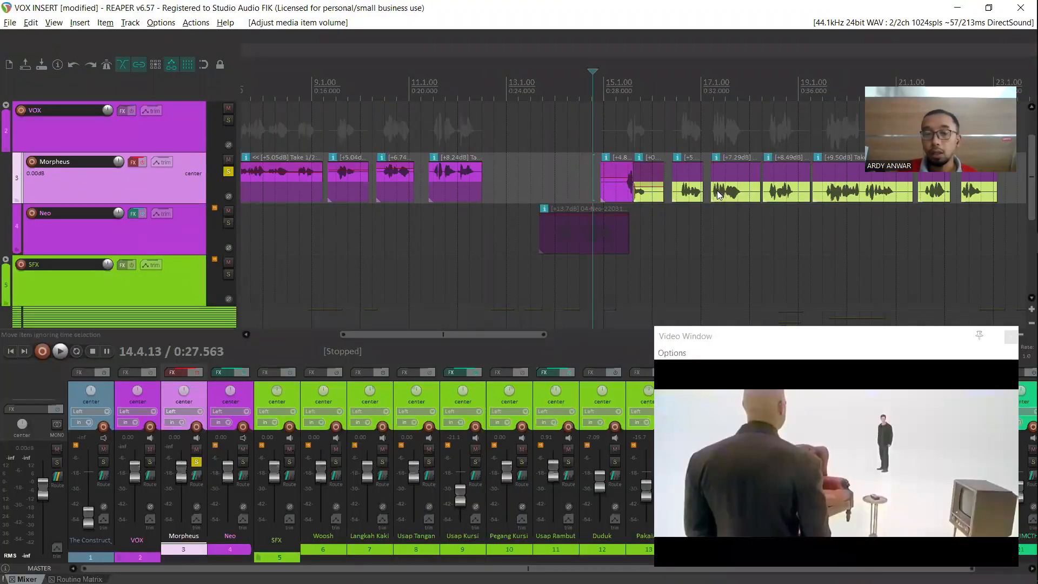
pyautogui.hotkey('alt', 'Tab')
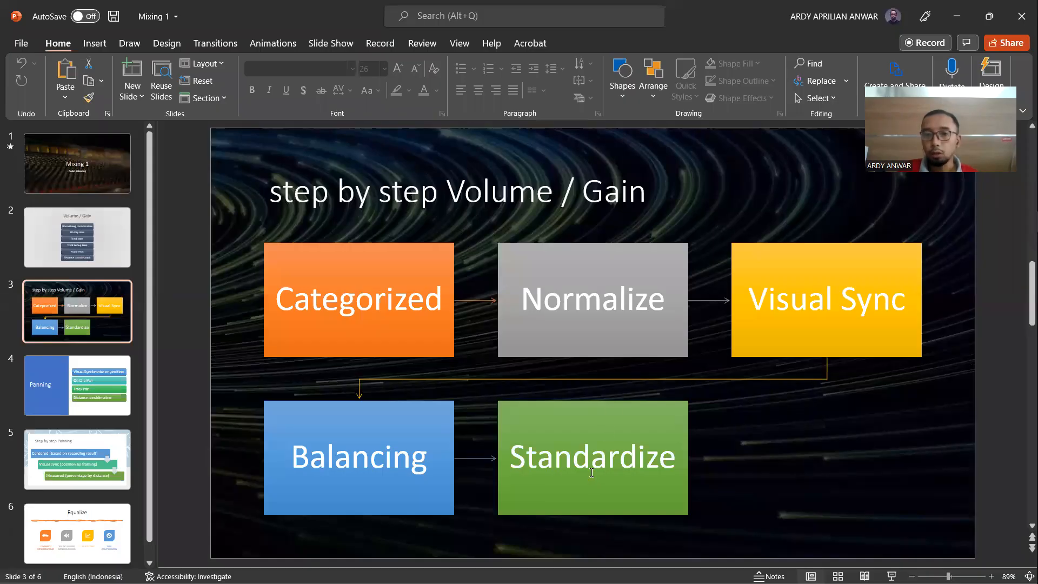
# Switch to REAPER and play the Morpheus passage from 15.1.72 to check the master peak level
pyautogui.hotkey('alt', 'Tab')
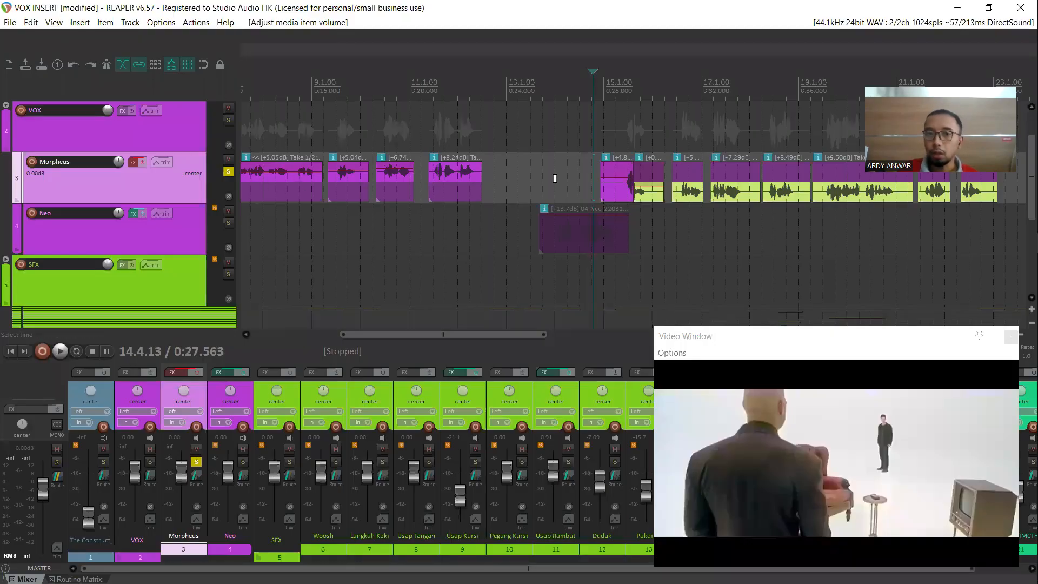
pyautogui.scroll(-5, 772, 182)
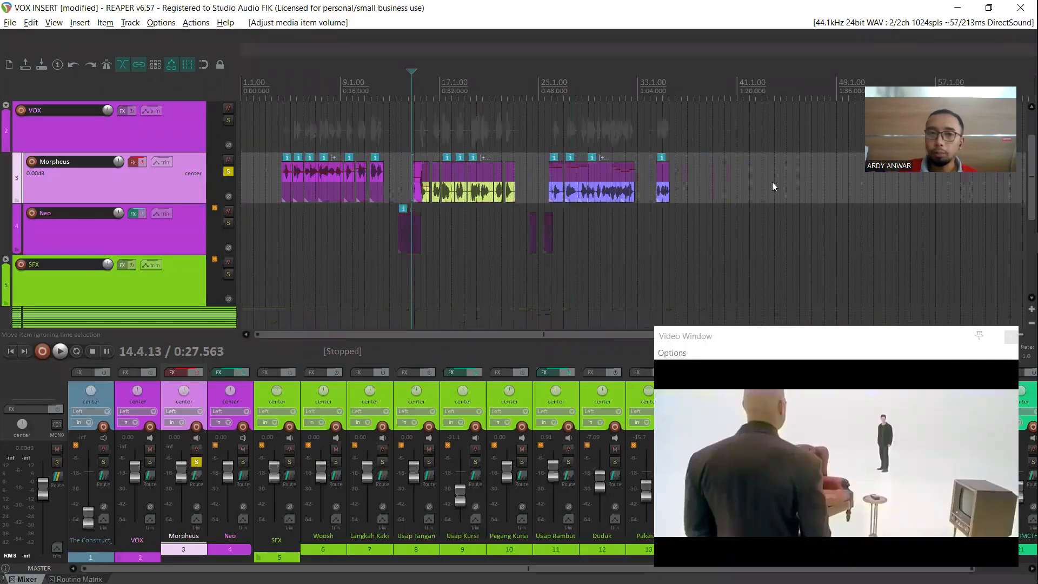
pyautogui.click(411, 87)
pyautogui.click(417, 87)
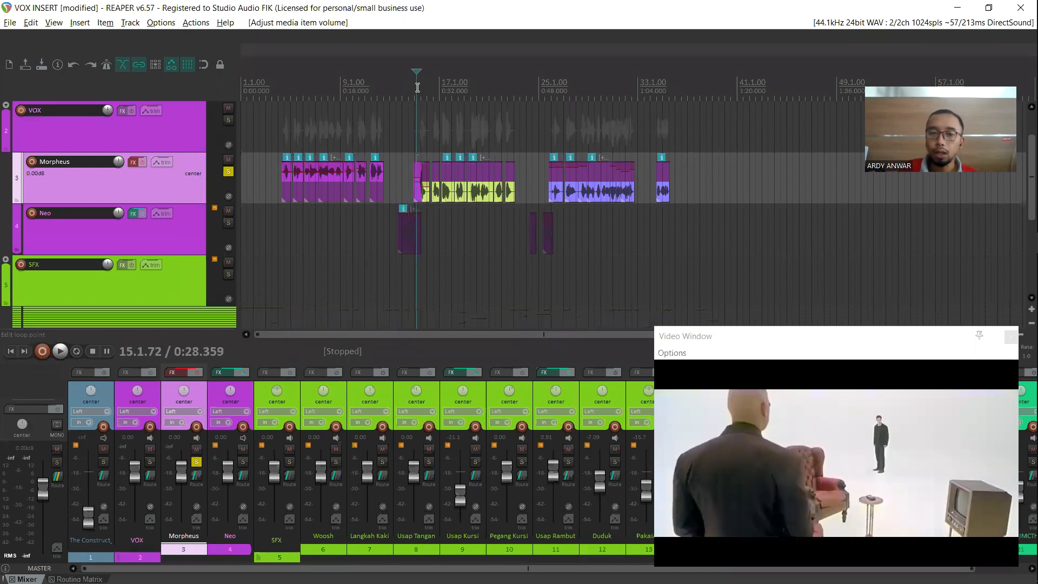
pyautogui.press('space')
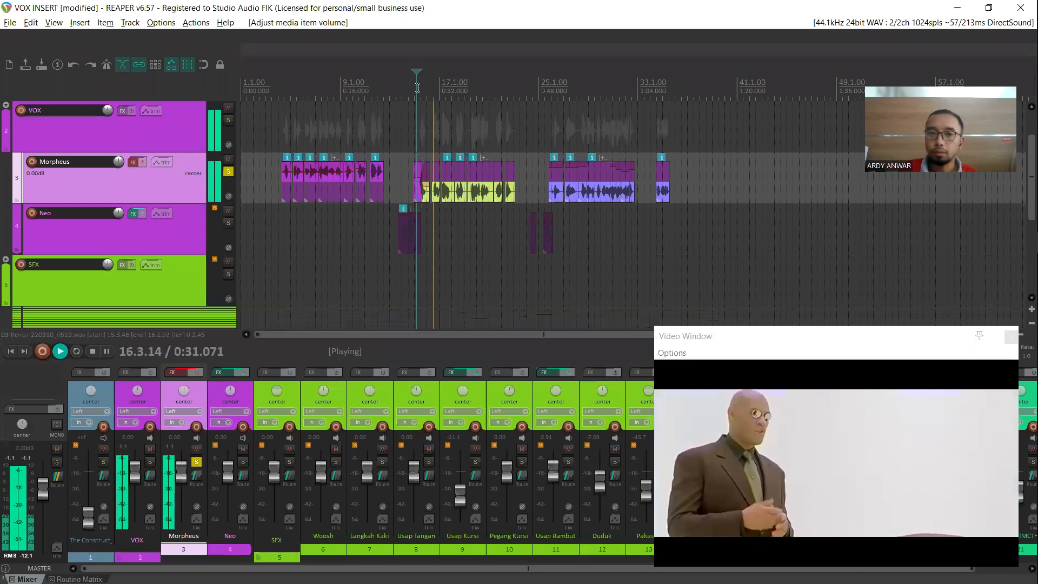
pyautogui.press('space')
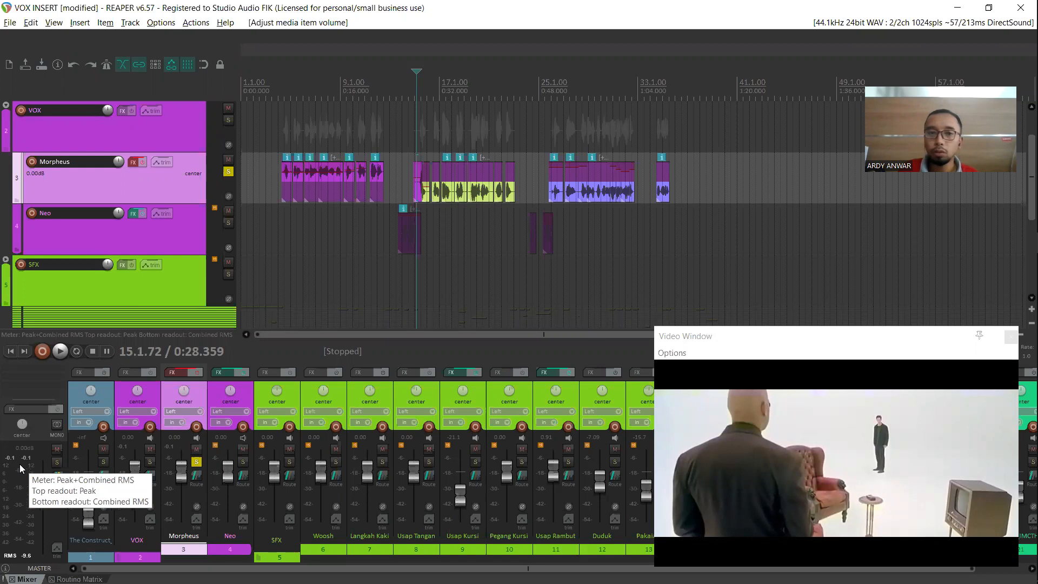
# Lower the Morpheus track volume to -3.43 dB, clear the master peak indicator, and replay from 15.1.72 to check the peak
pyautogui.moveTo(120, 163); pyautogui.dragTo(120, 173)
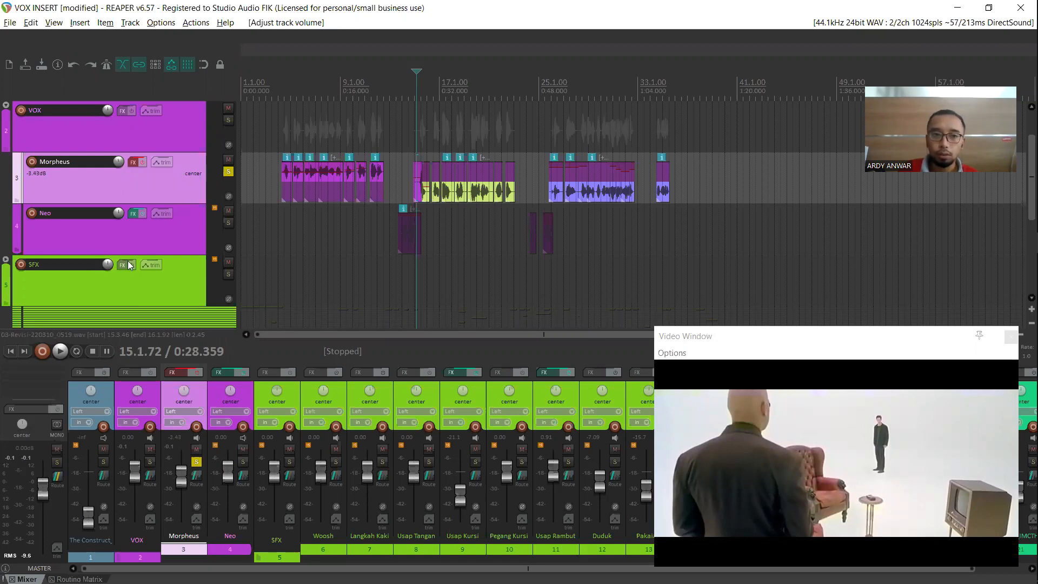
pyautogui.click(26, 456)
pyautogui.press('space')
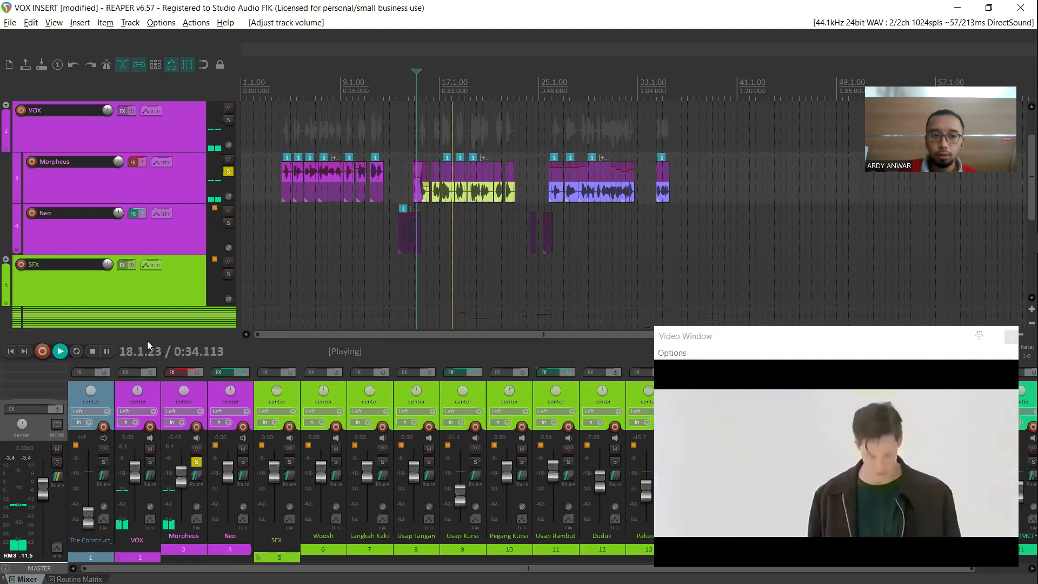
pyautogui.press('space')
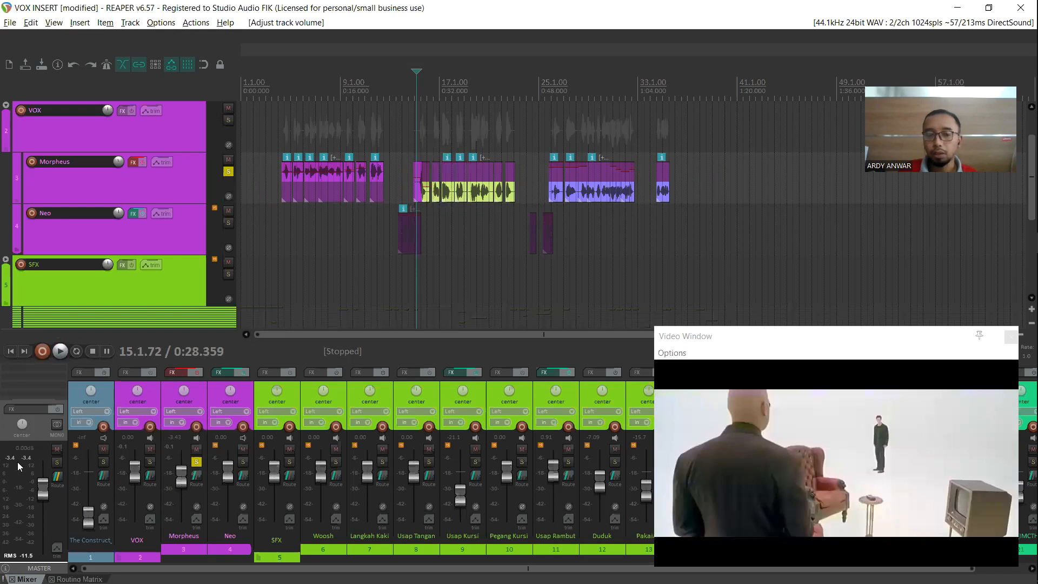
pyautogui.moveTo(13, 466)
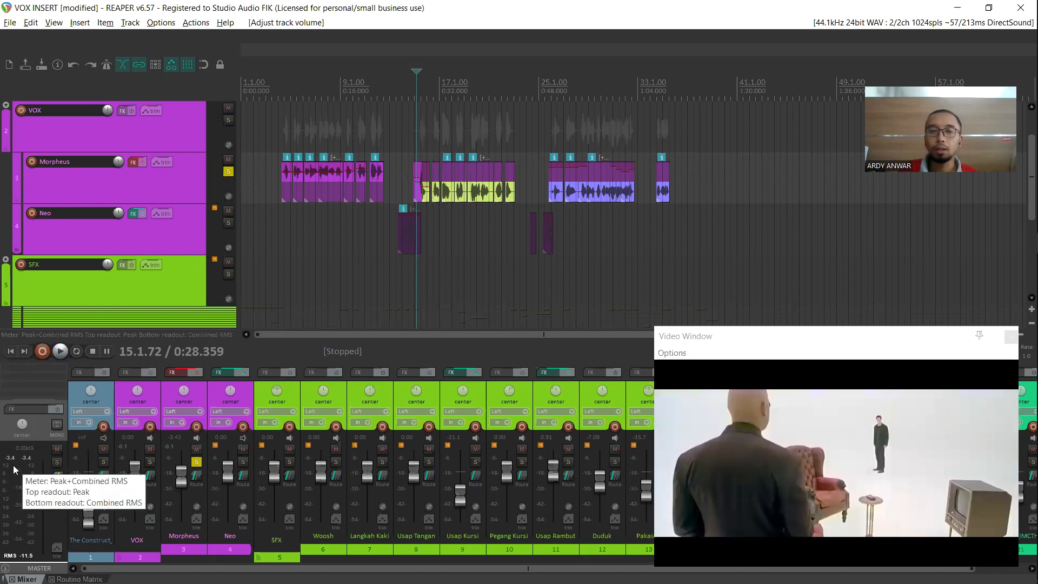
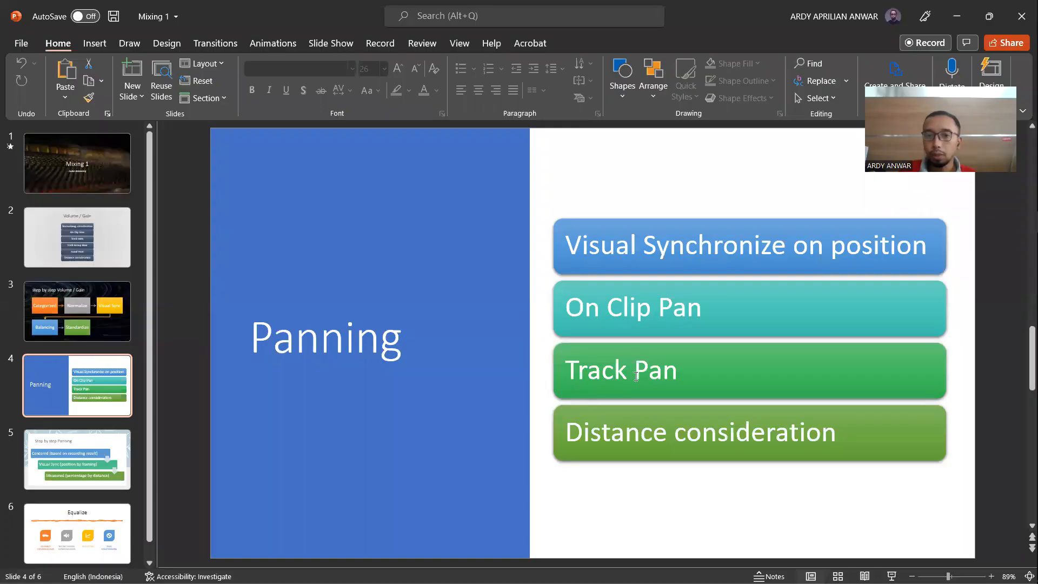
# Switch to REAPER, close the clip's Media Item Properties, try the Morpheus track's pan control and reset it to center
pyautogui.hotkey('alt', 'Tab')
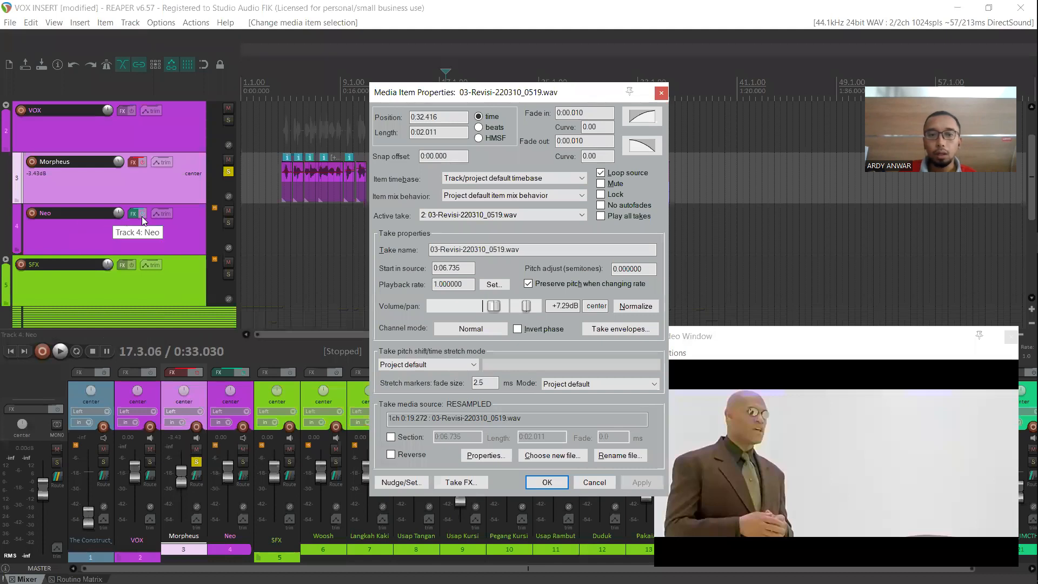
pyautogui.click(662, 93)
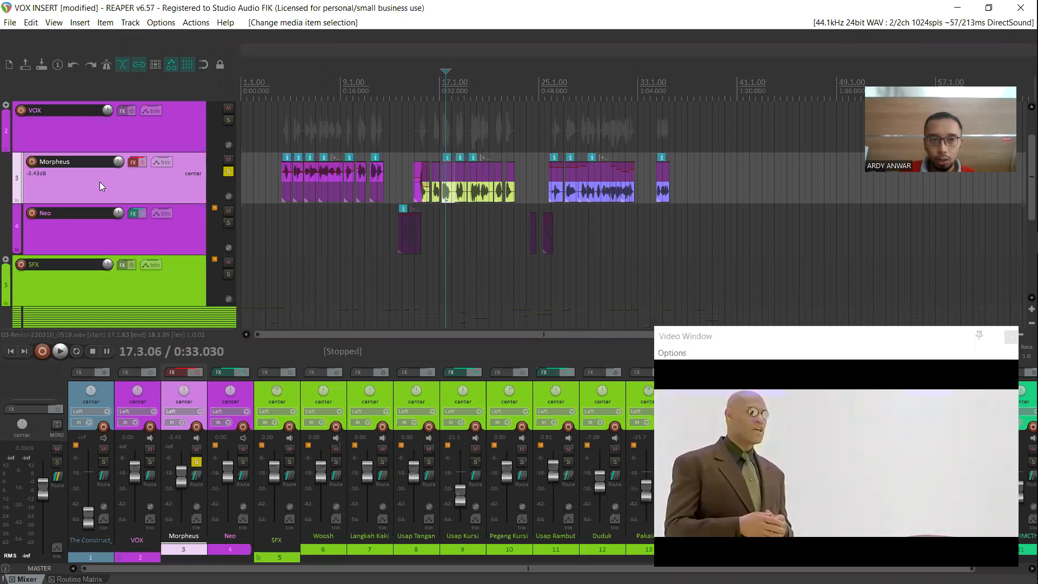
pyautogui.moveTo(182, 397)
pyautogui.mouseDown()
pyautogui.moveTo(183, 419)
pyautogui.moveTo(182, 372)
pyautogui.moveTo(182, 396)
pyautogui.mouseUp()
pyautogui.doubleClick(182, 397)
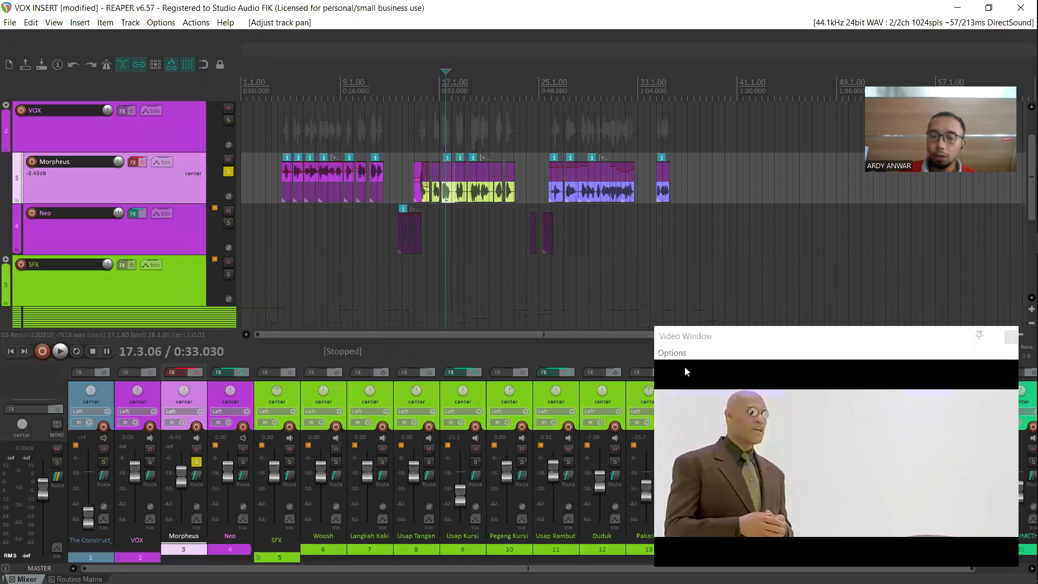
# Review the Panning slide in PowerPoint, highlighting the "Distance consideration" text and clearing the selection
pyautogui.hotkey('alt', 'Tab')
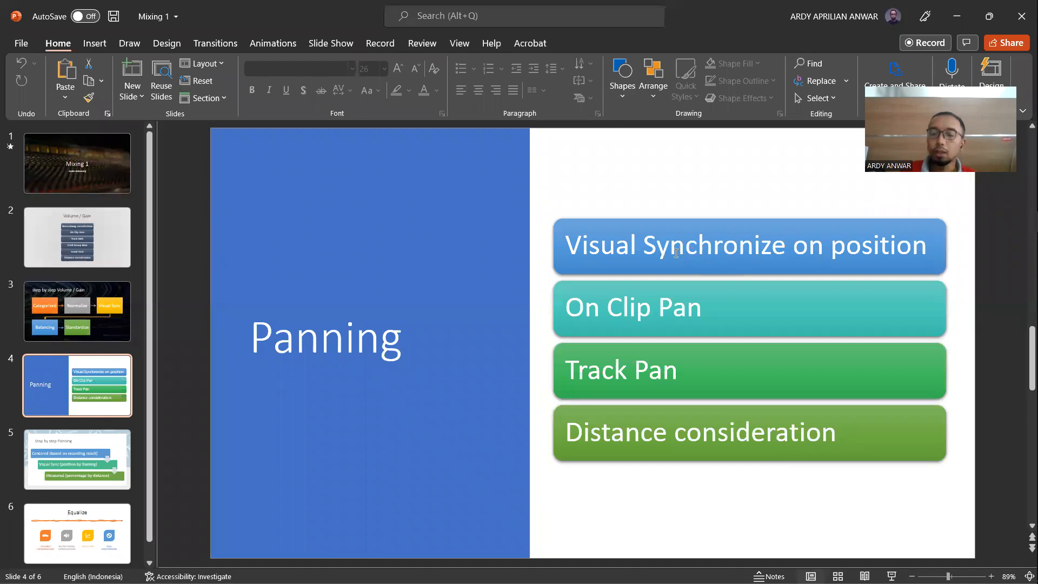
pyautogui.hotkey('alt', 'Tab')
pyautogui.hotkey('alt', 'Tab')
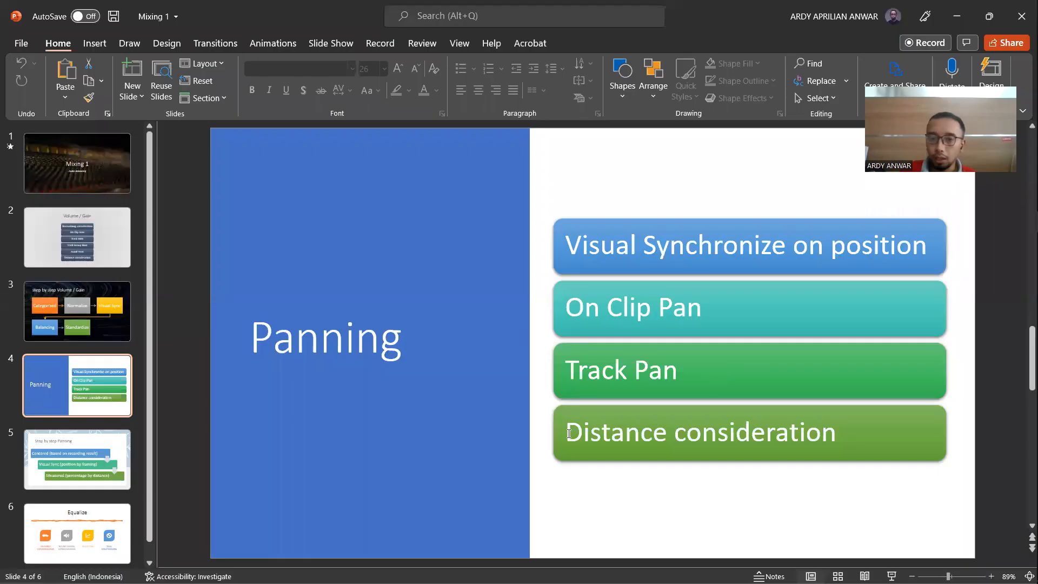
pyautogui.click(569, 433)
pyautogui.moveTo(569, 433); pyautogui.dragTo(845, 434)
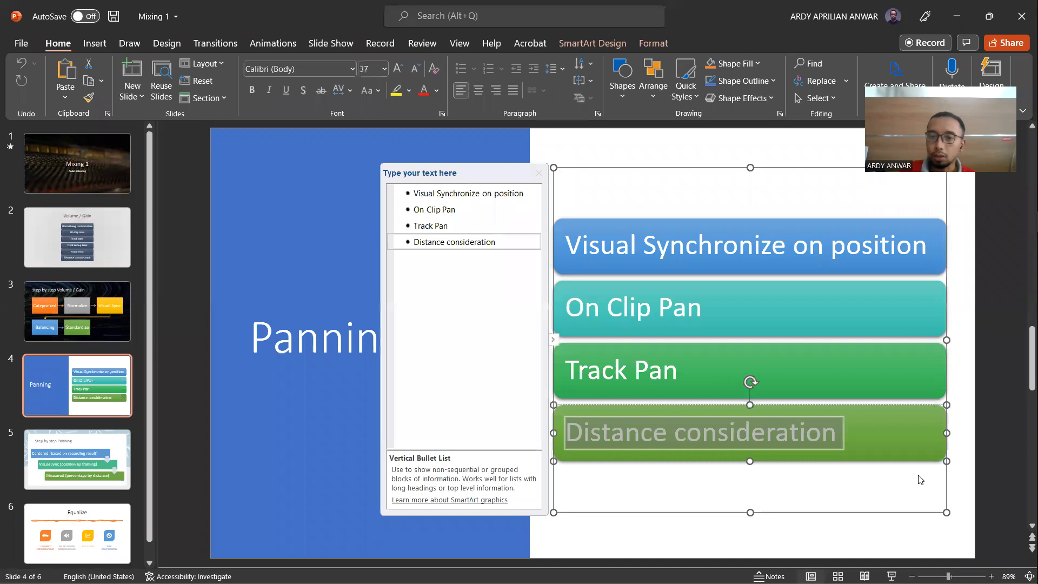
pyautogui.click(962, 468)
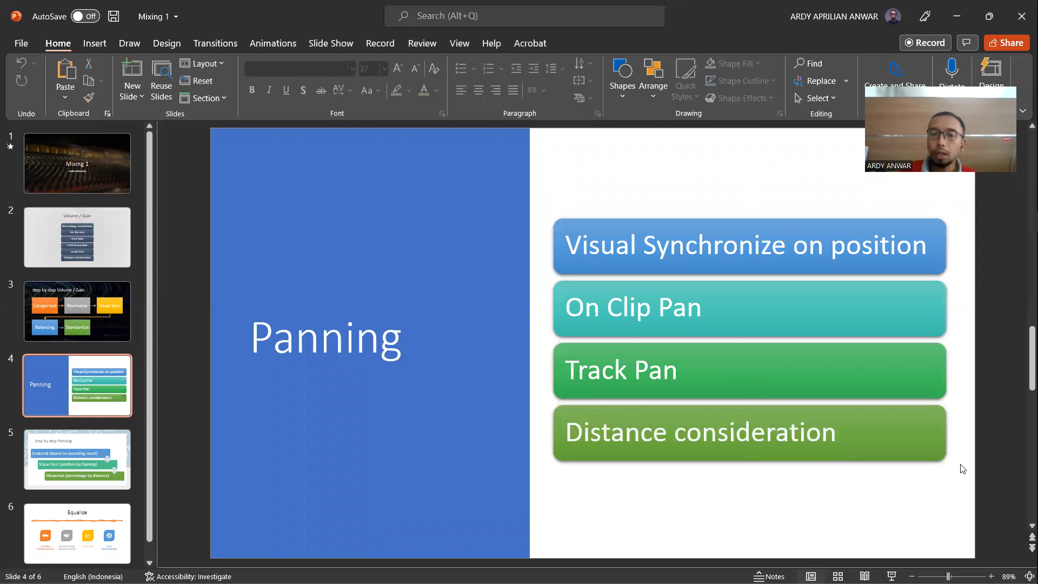
# Switch to REAPER, pan the first Morpheus clip to 20%L in its item properties, and start playback from 4.2.02
pyautogui.hotkey('alt', 'Tab')
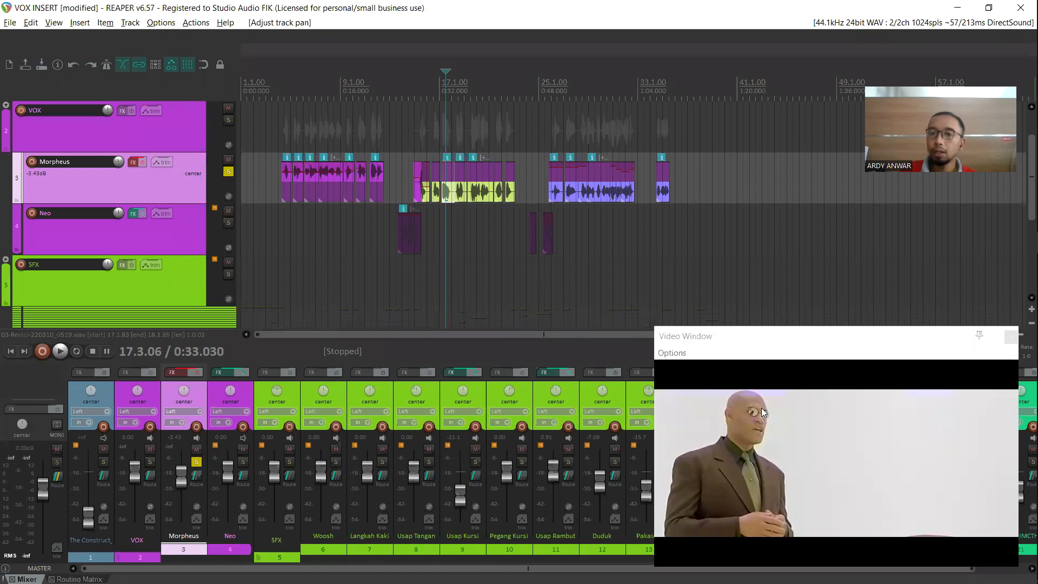
pyautogui.click(284, 75)
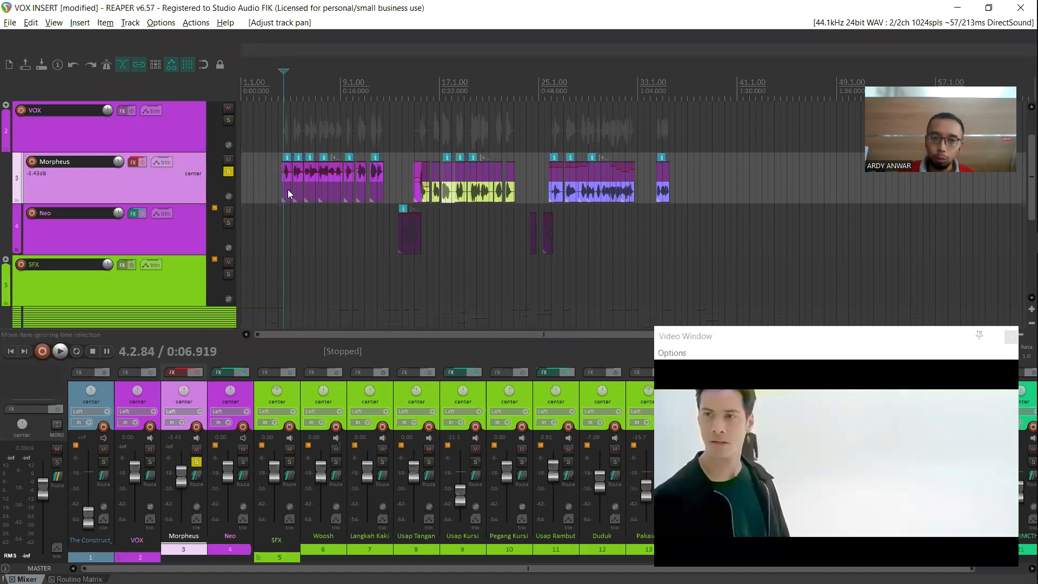
pyautogui.doubleClick(287, 175)
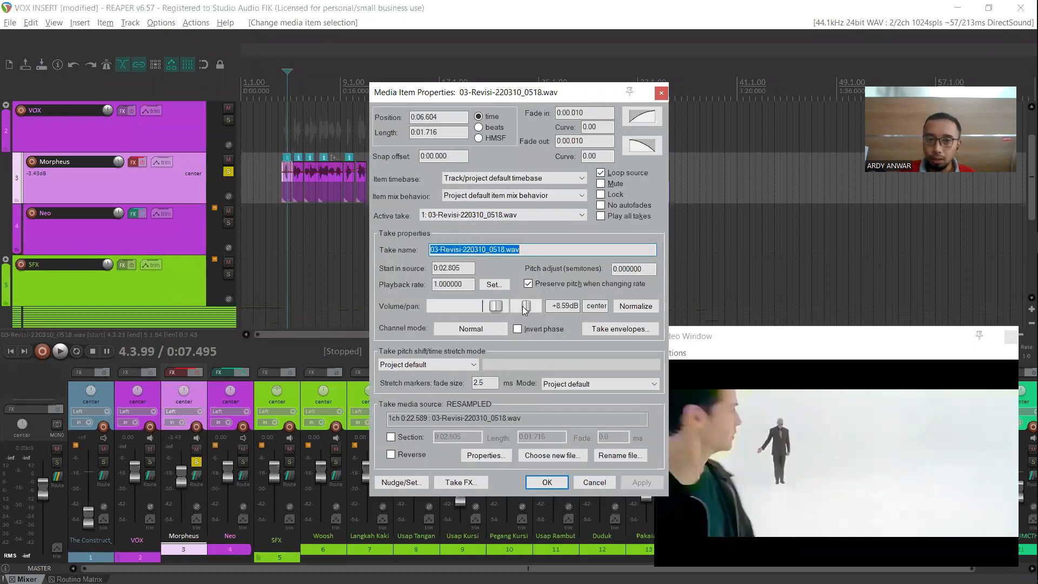
pyautogui.moveTo(524, 309); pyautogui.dragTo(522, 305)
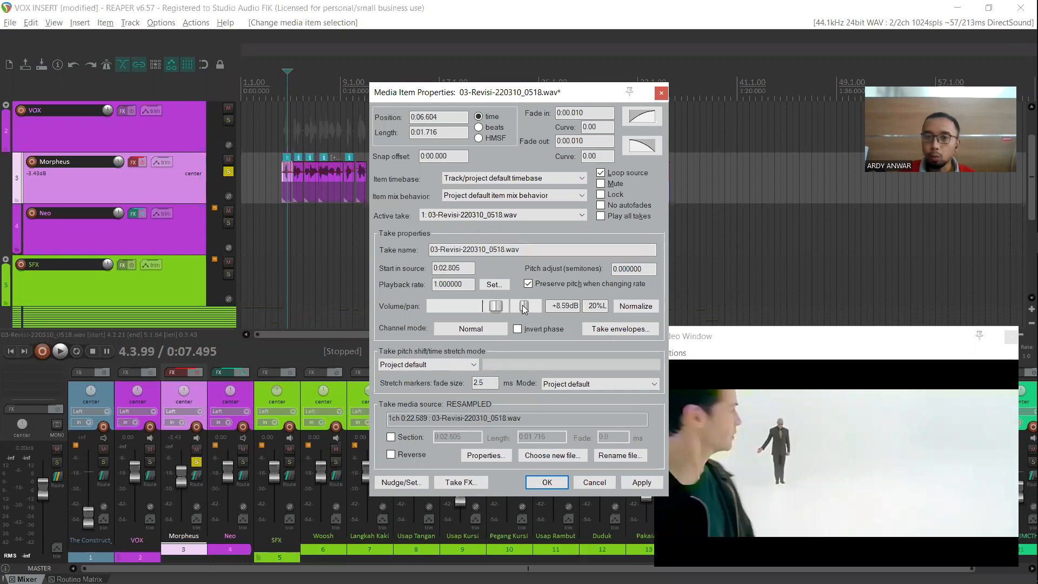
pyautogui.click(639, 480)
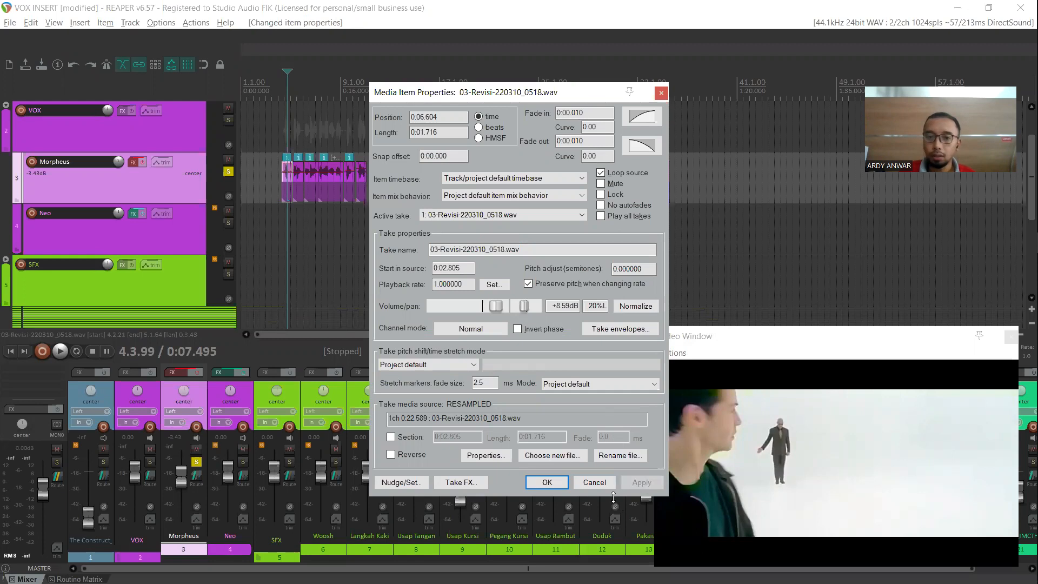
pyautogui.click(547, 482)
pyautogui.press('space')
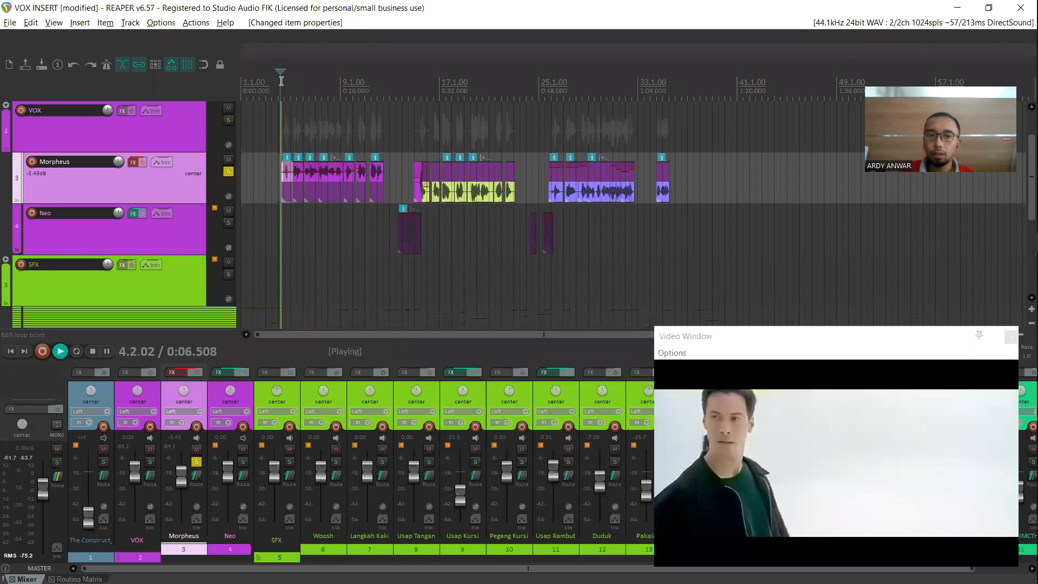
# Stop playback and pan the first blue Morpheus clip, near 0:50, to 60%L in its item properties
pyautogui.press('space')
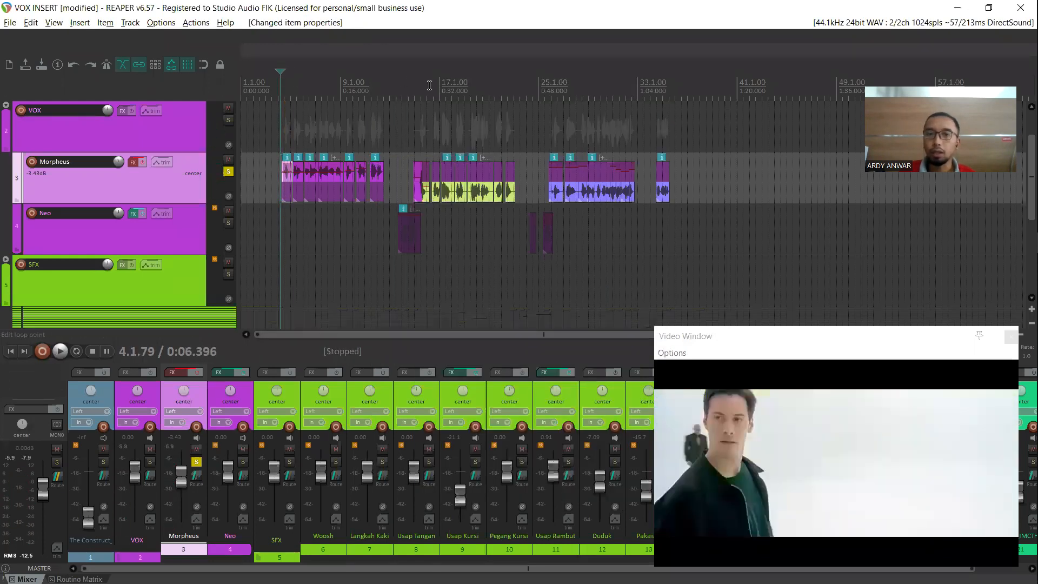
pyautogui.click(545, 86)
pyautogui.click(555, 87)
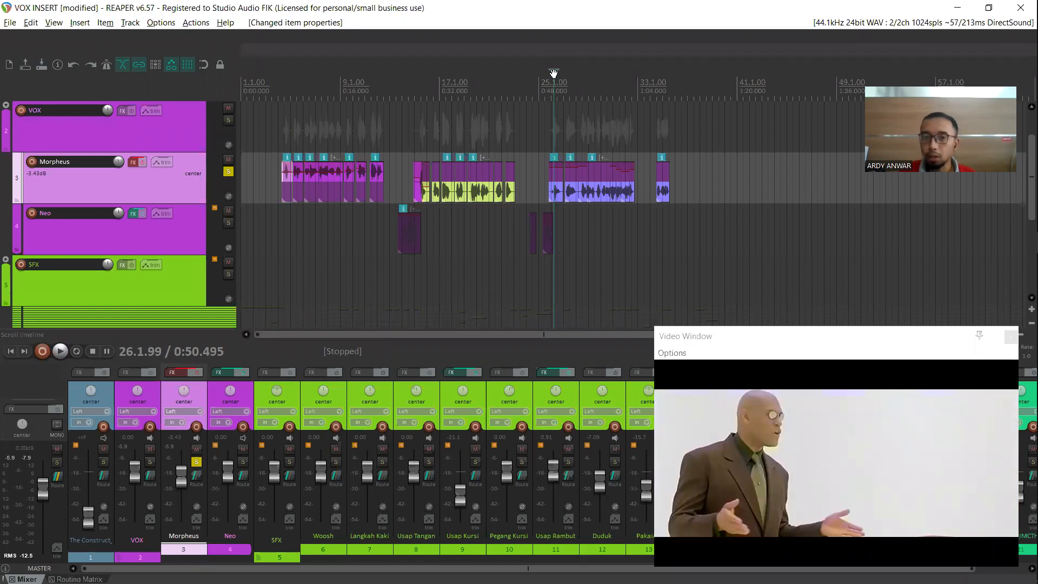
pyautogui.click(556, 195)
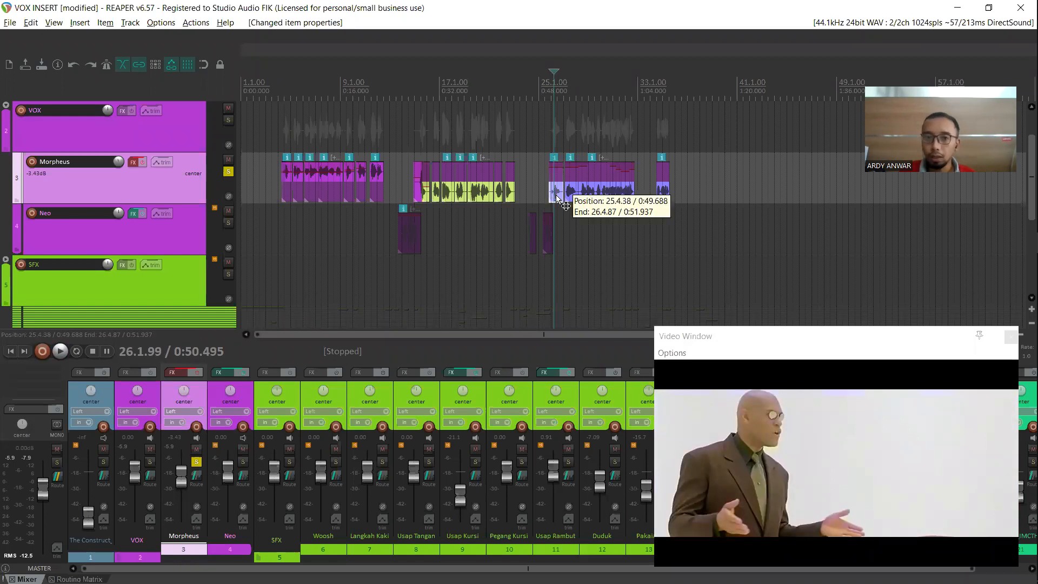
pyautogui.doubleClick(556, 194)
pyautogui.moveTo(529, 308); pyautogui.dragTo(521, 308)
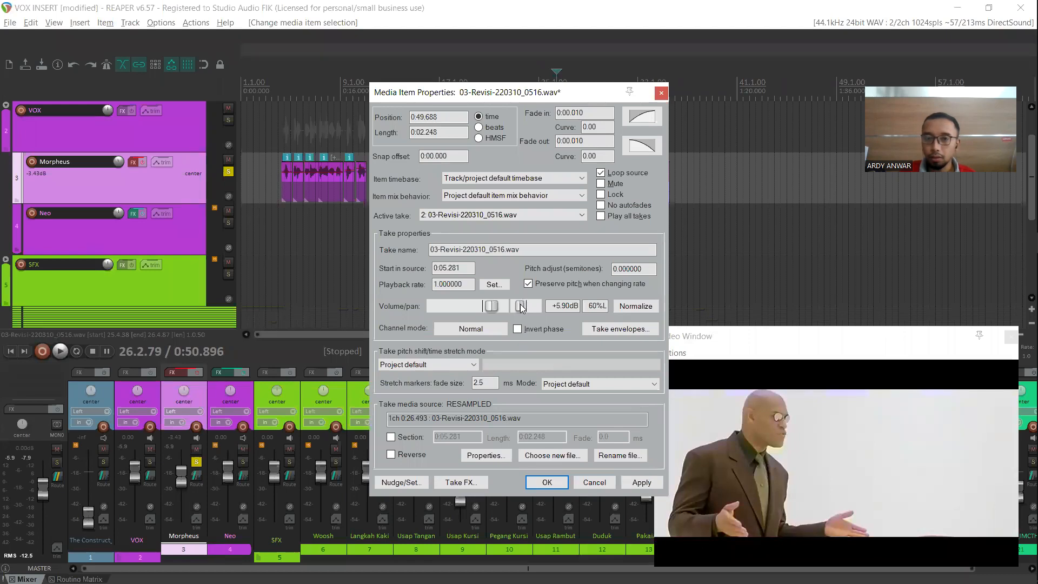
pyautogui.click(644, 484)
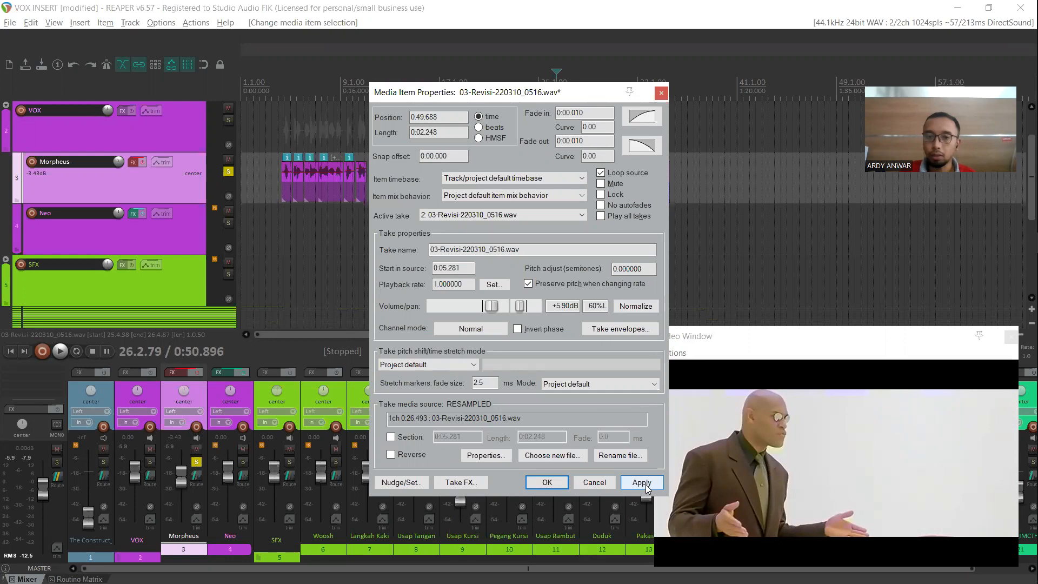
pyautogui.click(548, 482)
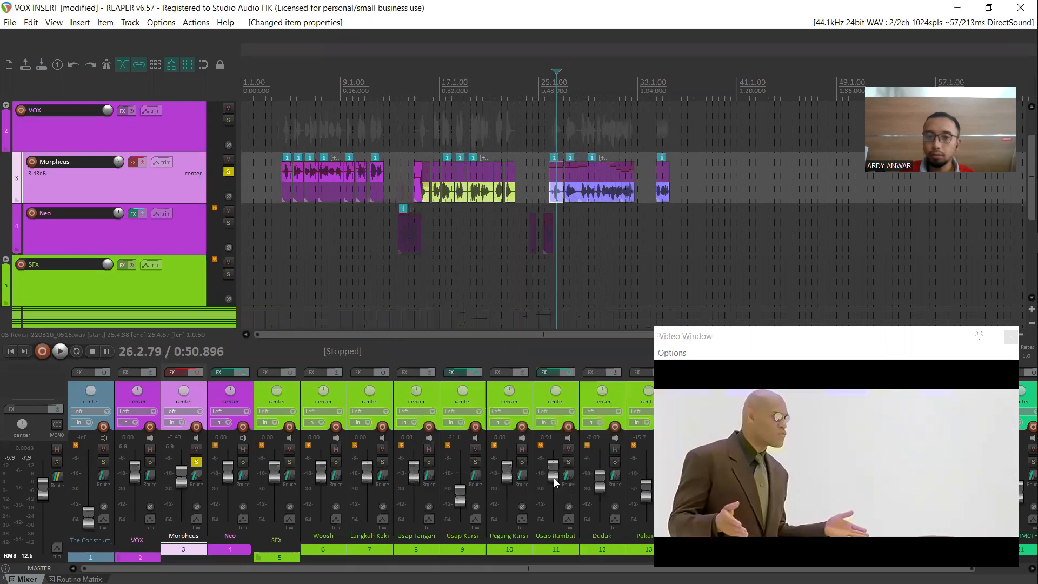
# Play the newly panned clip from 25.3.73, and the first Morpheus clip from 4.1.10, to compare their panning
pyautogui.click(547, 96)
pyautogui.press('space')
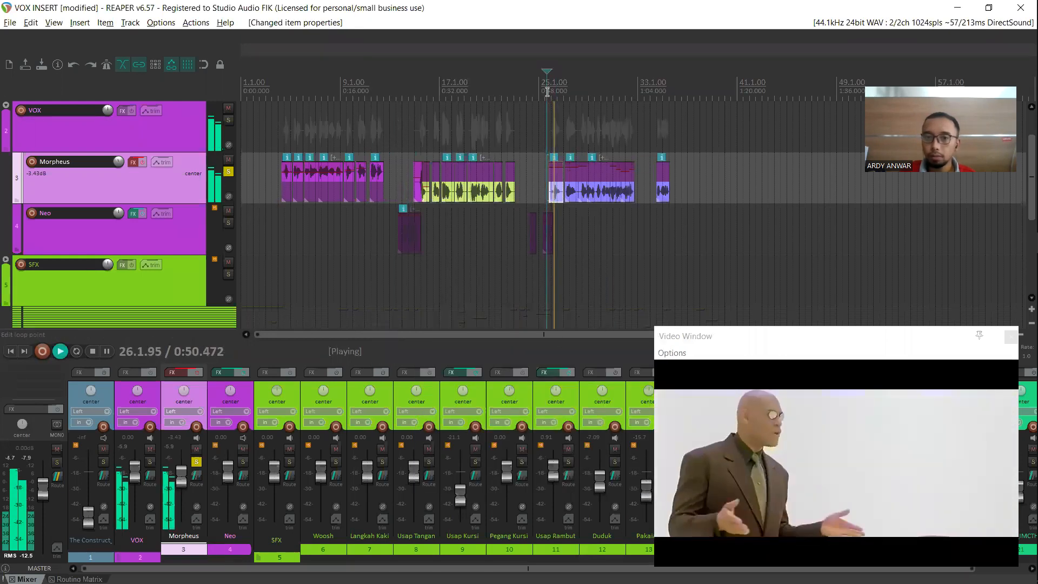
pyautogui.press('space')
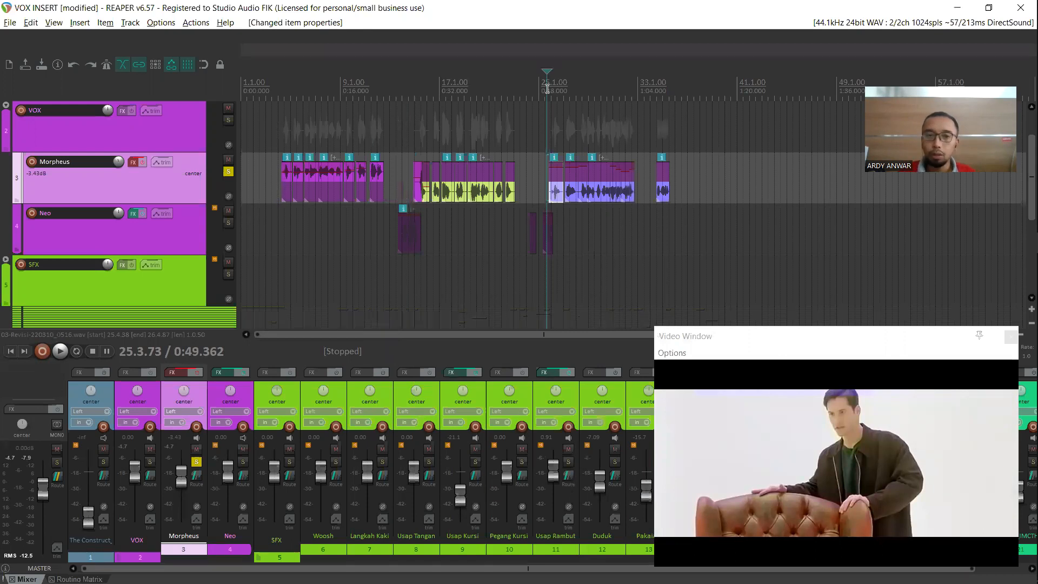
pyautogui.click(279, 86)
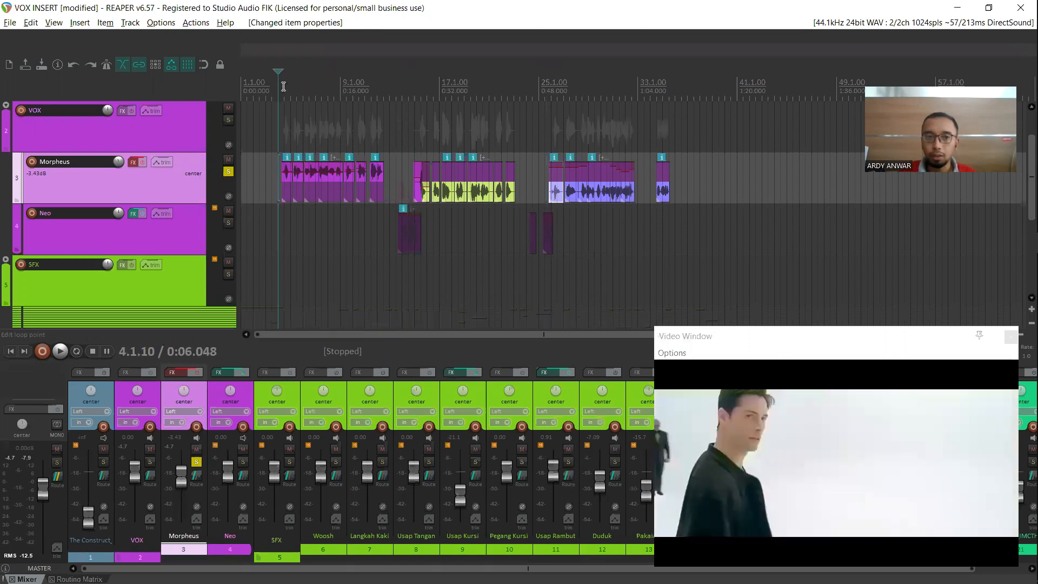
pyautogui.press('space')
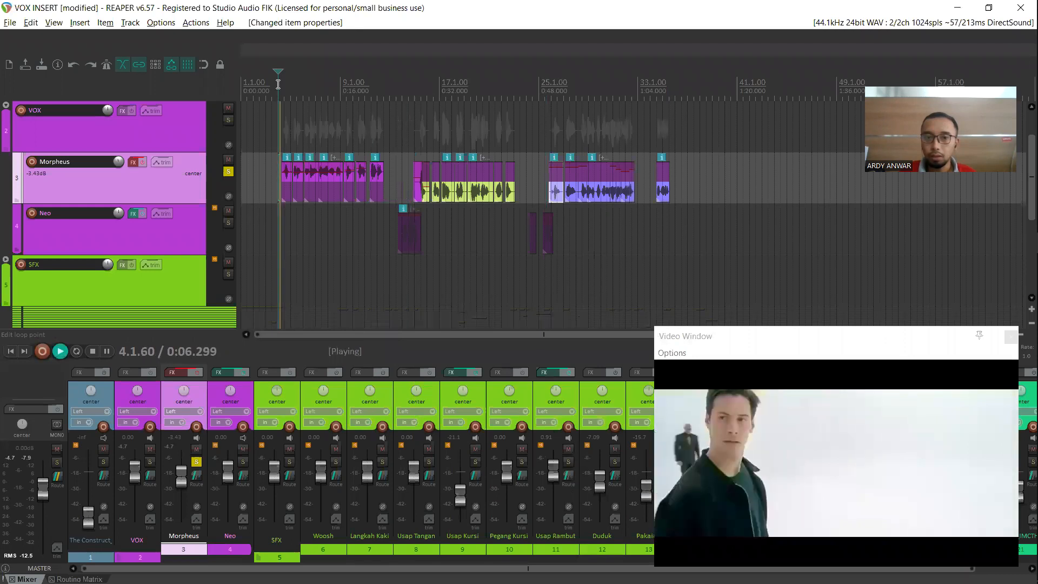
pyautogui.press('space')
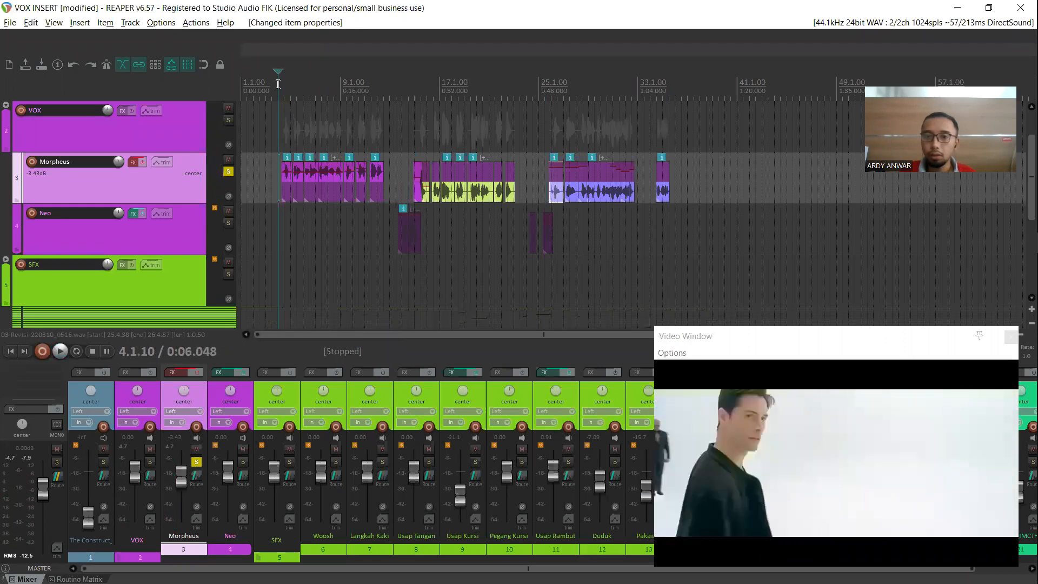
# Replay the 60%L Morpheus clip from 25.4.95 to check its position against the video
pyautogui.click(553, 86)
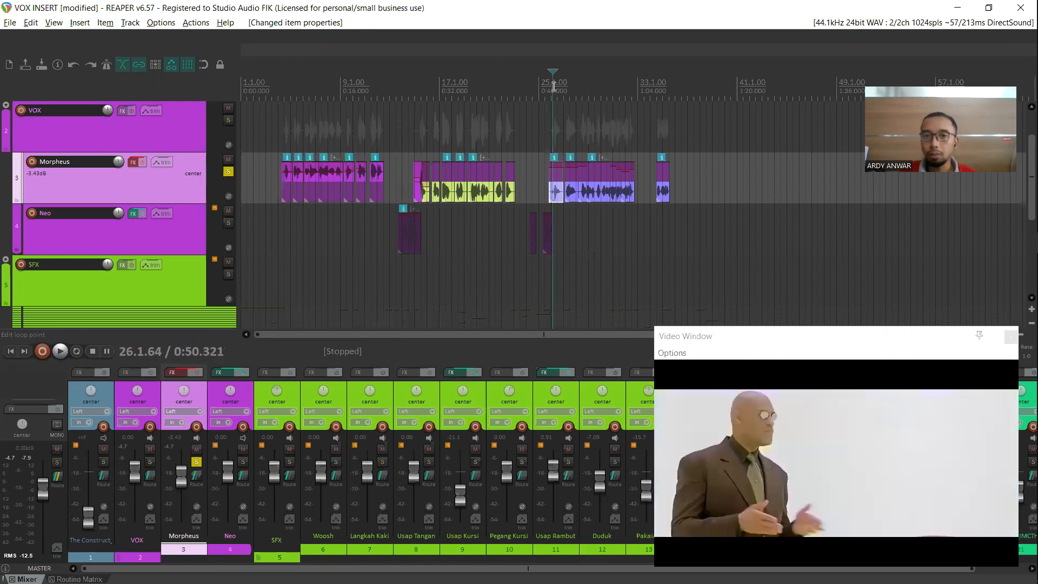
pyautogui.click(551, 86)
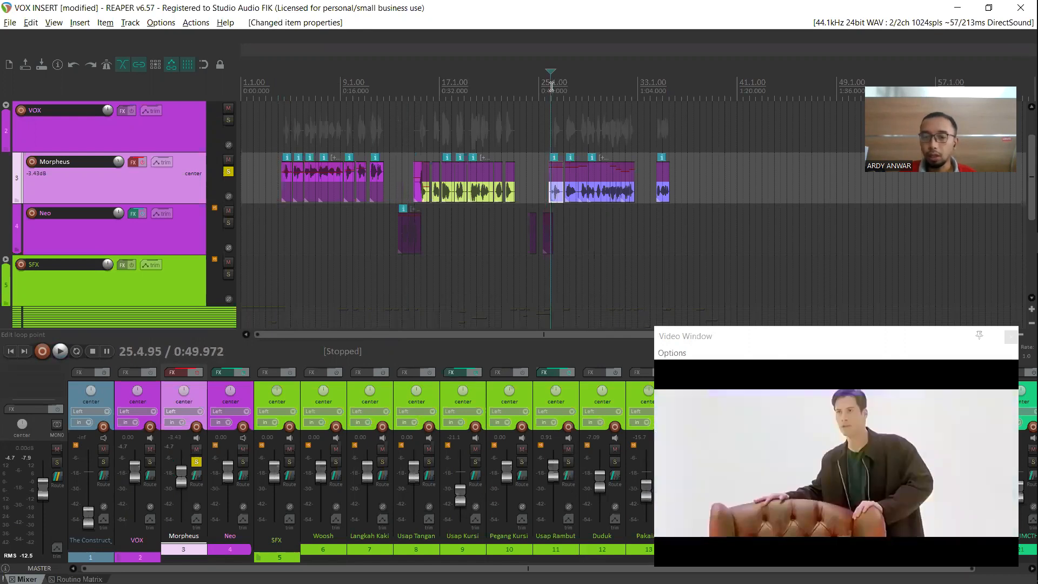
pyautogui.press('space')
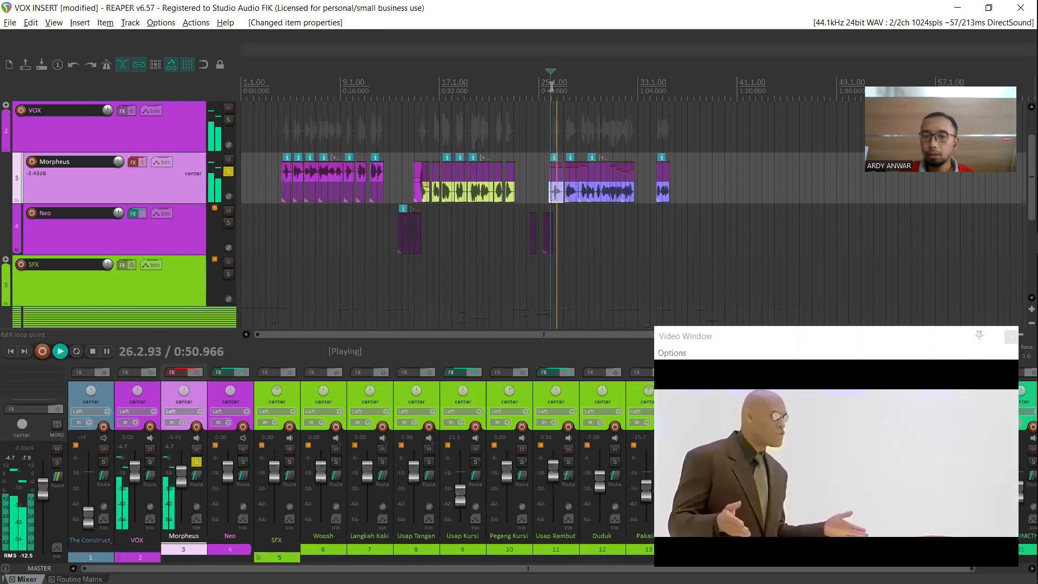
pyautogui.press('space')
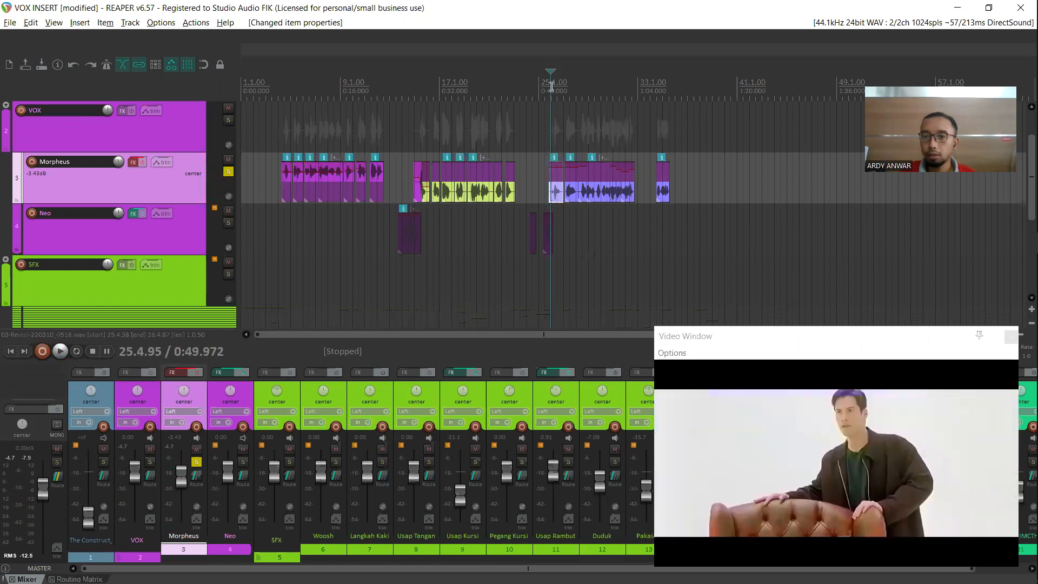
pyautogui.press('space')
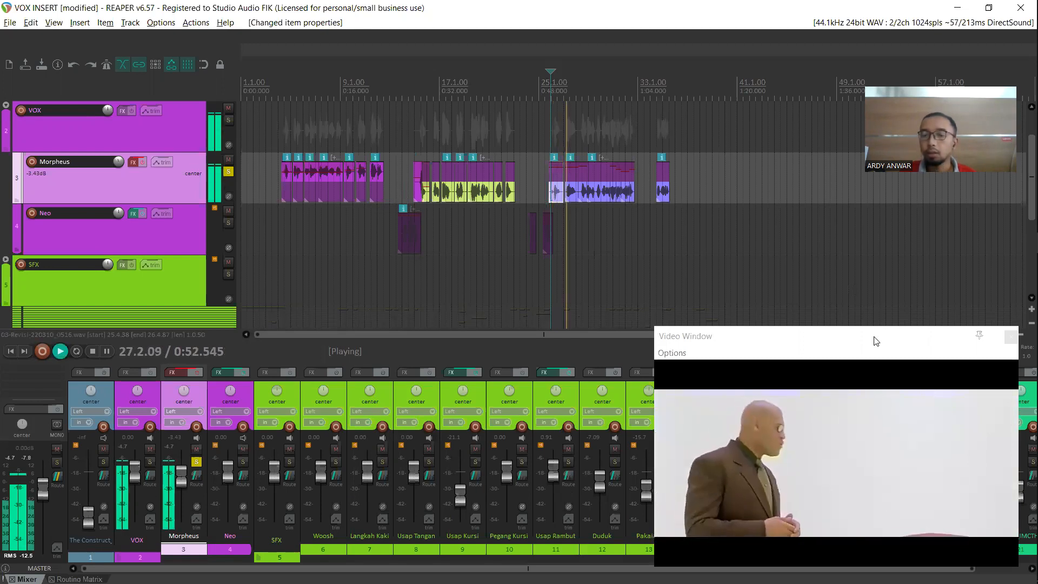
pyautogui.press('space')
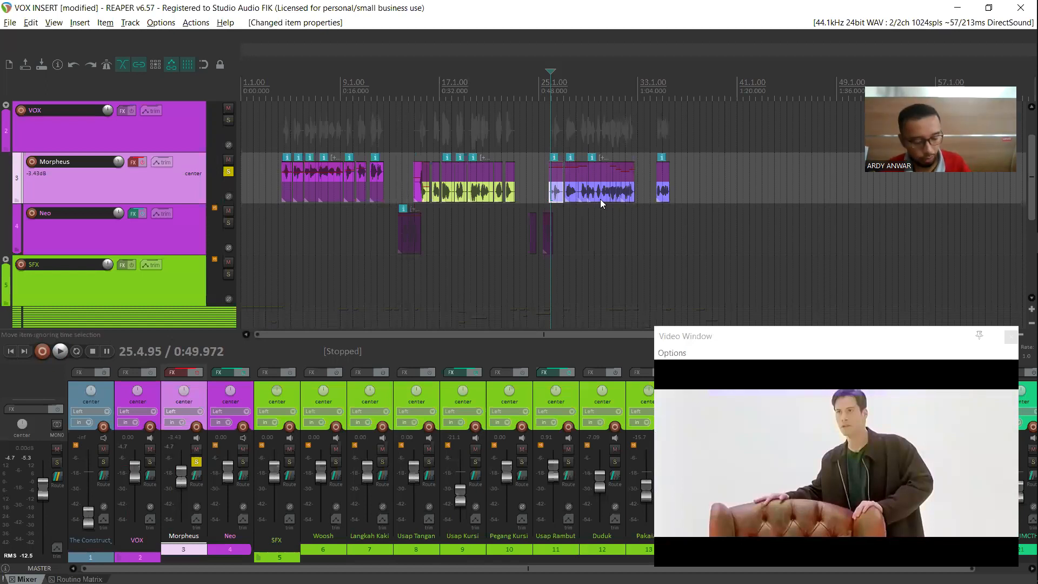
# Switch to PowerPoint and review the "Step by step Panning" slide
pyautogui.hotkey('alt', 'Tab')
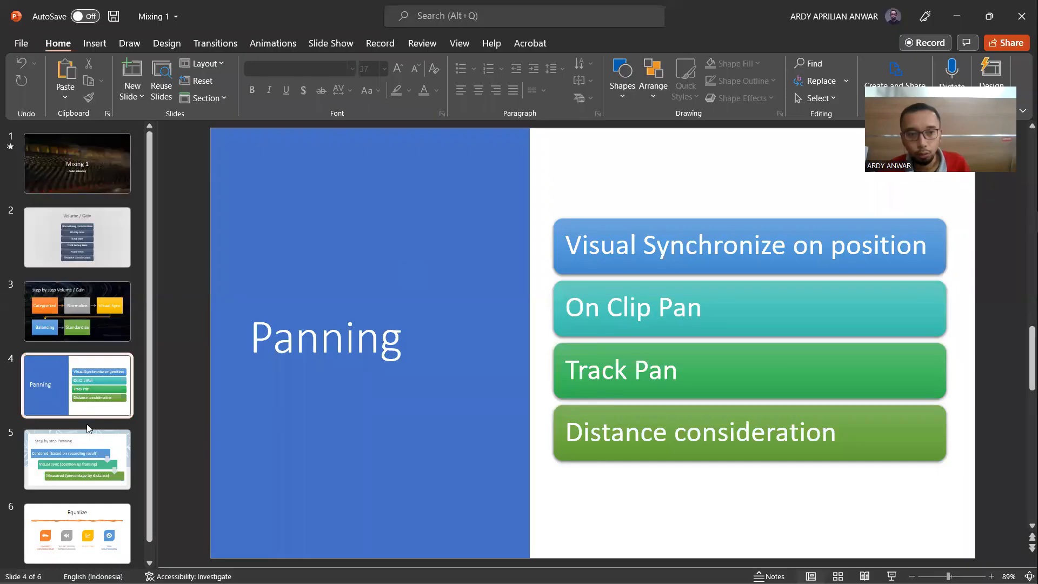
pyautogui.click(96, 463)
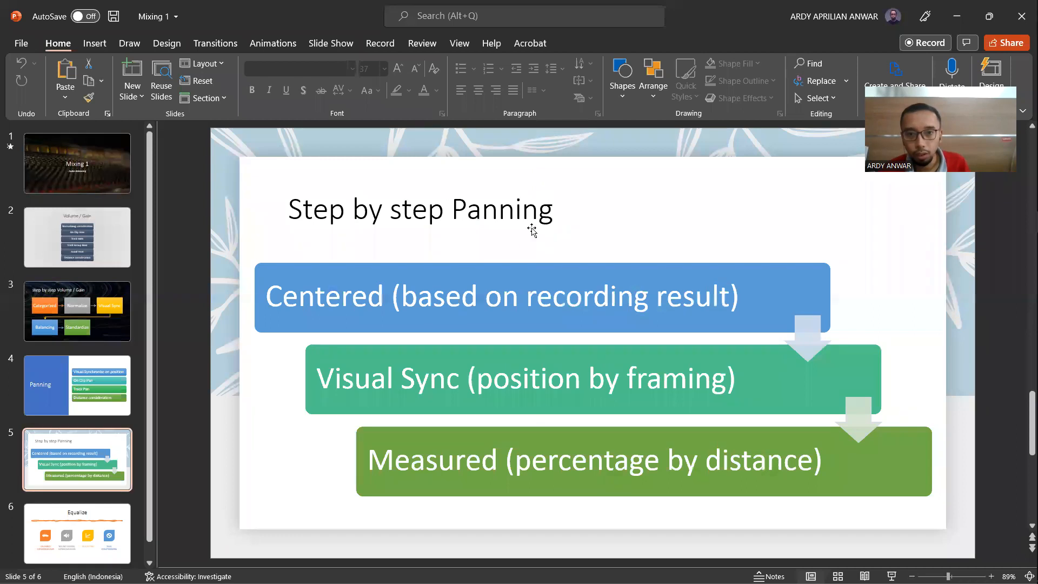
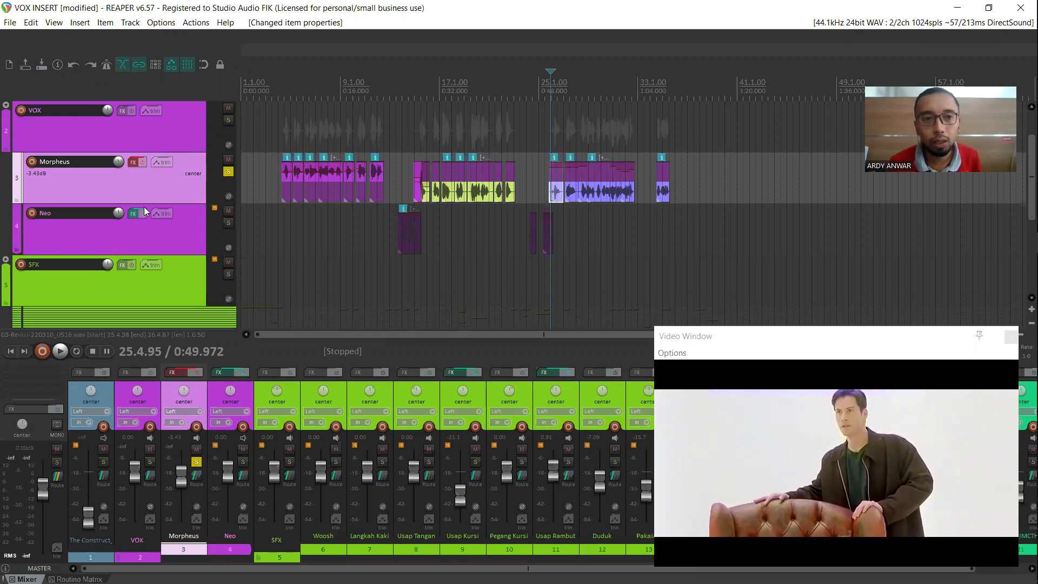
# In REAPER, open the Morpheus track's FX chain, turn off its bypass, and remove the ReaVerb effect
pyautogui.click(132, 163)
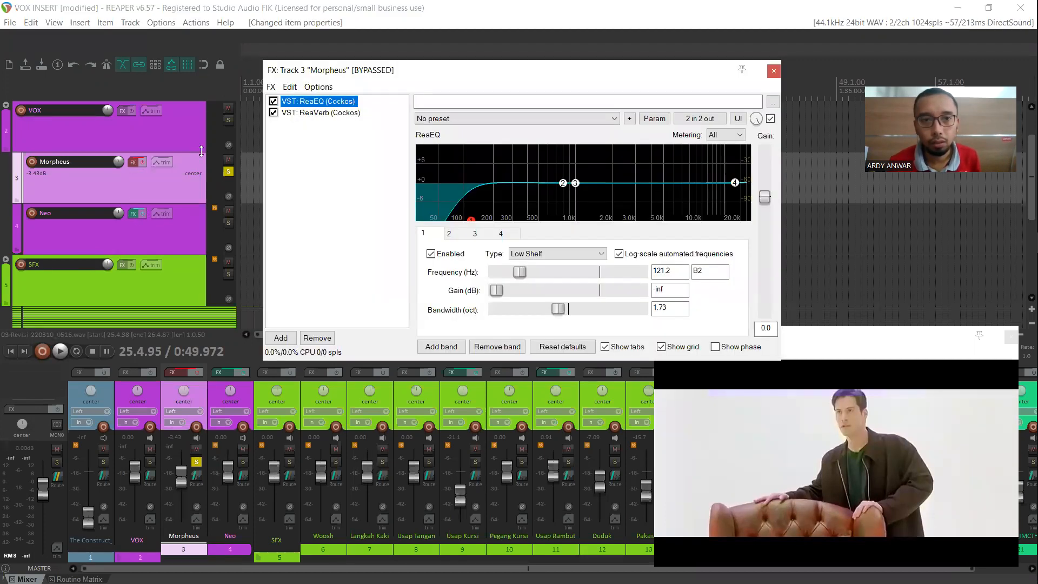
pyautogui.click(143, 163)
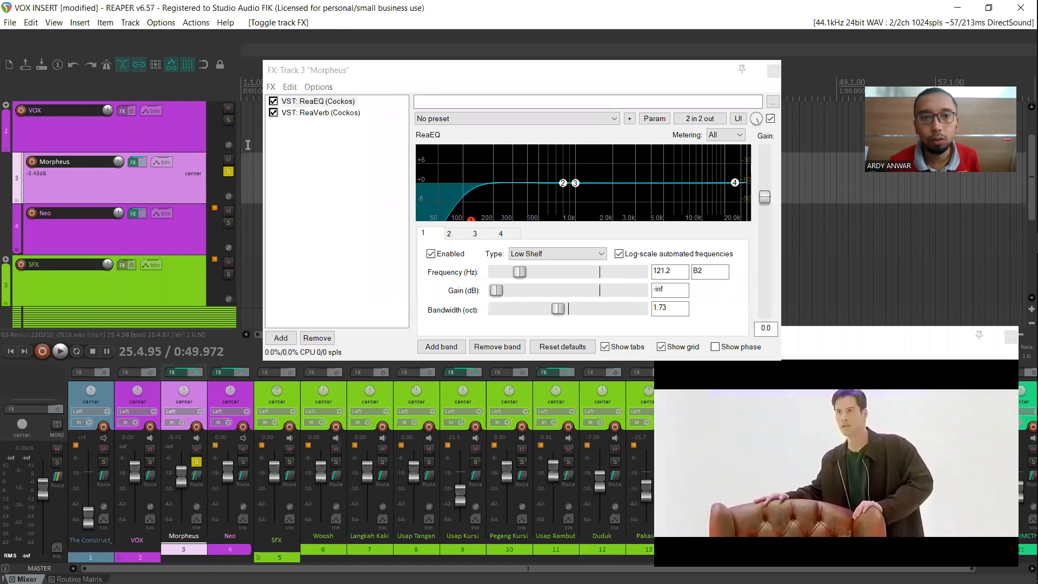
pyautogui.click(307, 115)
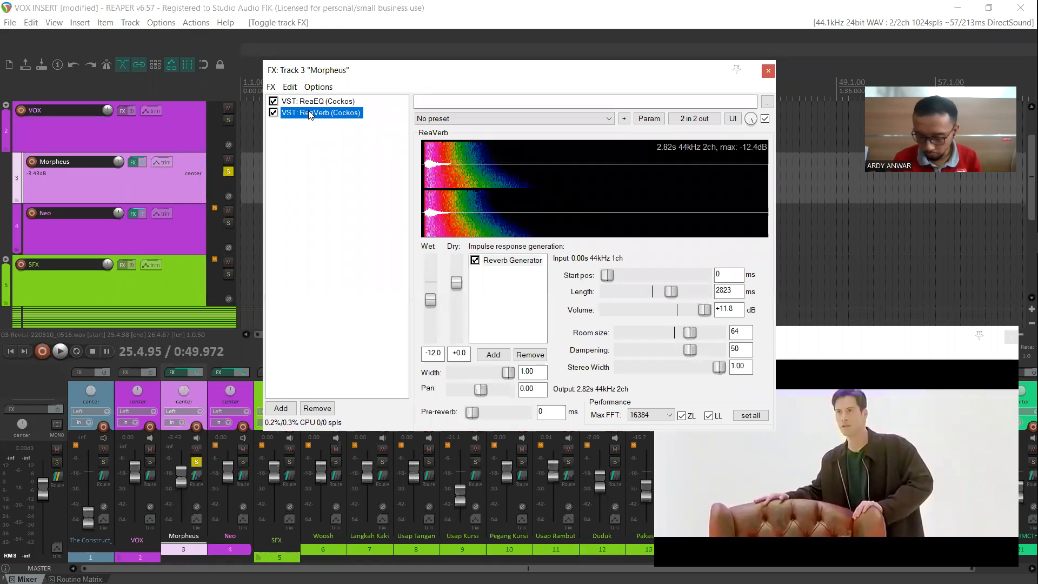
pyautogui.press('Delete')
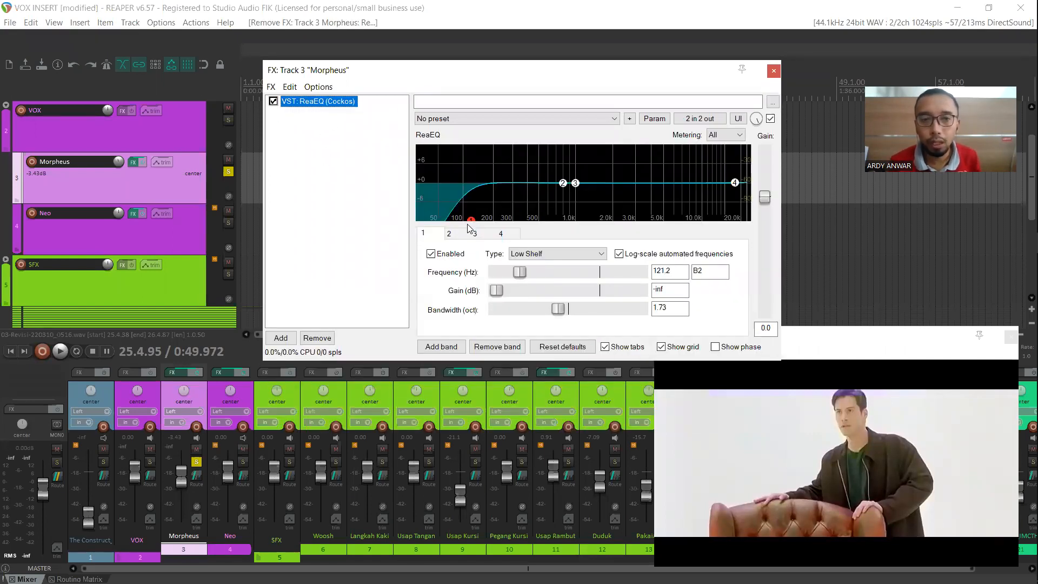
# In ReaEQ, flatten the low shelf to 0.0 dB at 96.6 Hz and remove bands 2 and 3
pyautogui.moveTo(471, 222)
pyautogui.moveTo(471, 221); pyautogui.dragTo(463, 183)
pyautogui.click(563, 185)
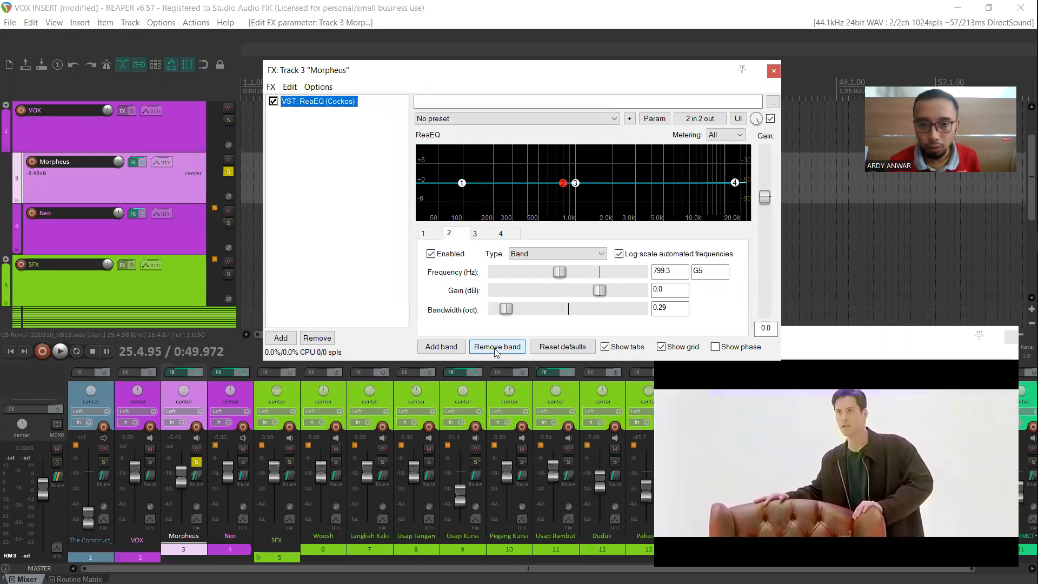
pyautogui.click(496, 349)
pyautogui.click(502, 349)
# Set the high shelf's frequency to 8848.2 Hz and select the low shelf band
pyautogui.moveTo(735, 187)
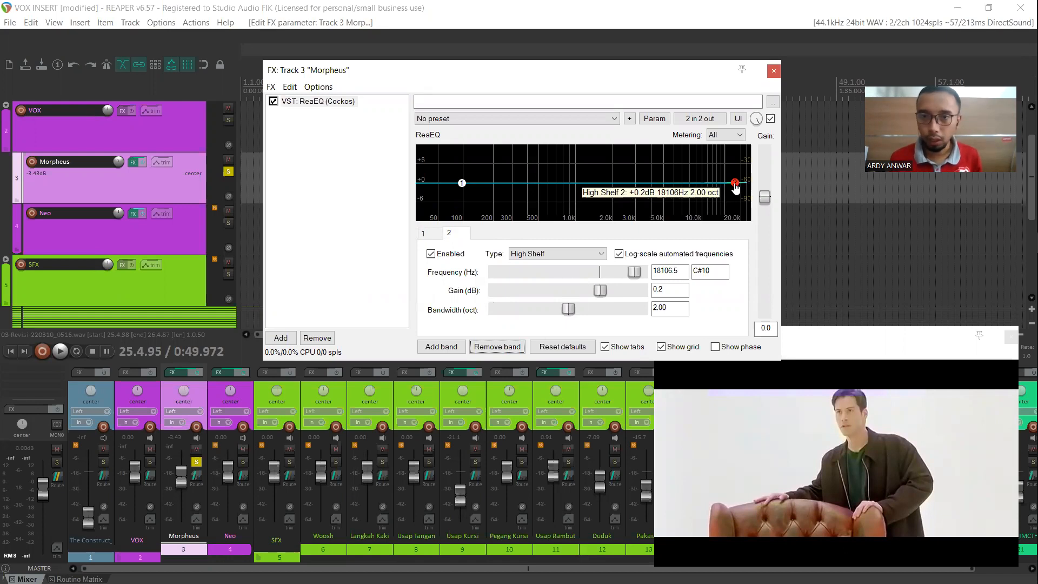
pyautogui.moveTo(635, 272); pyautogui.dragTo(617, 271)
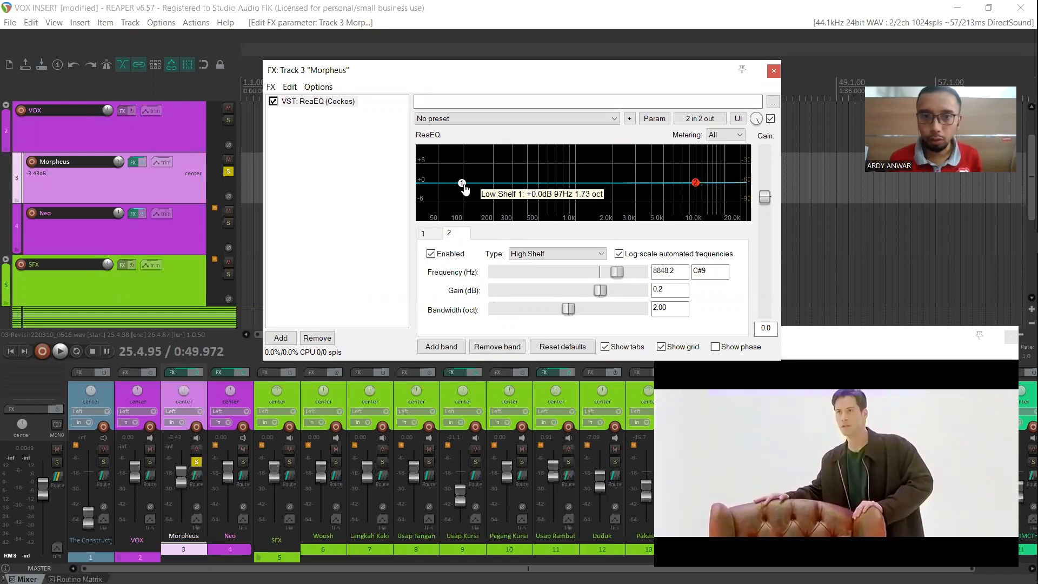
pyautogui.click(462, 183)
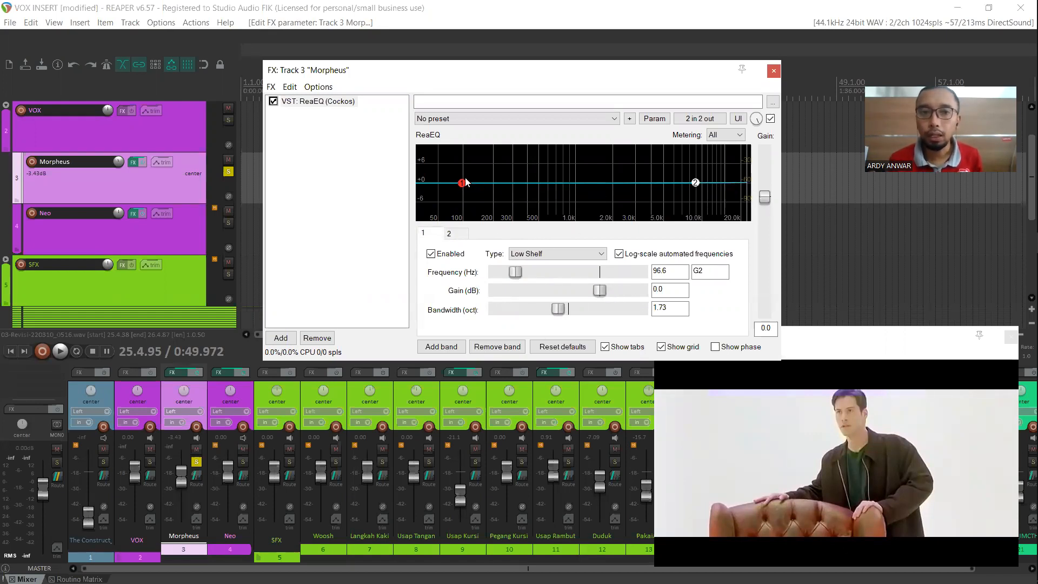
# Play the Morpheus clip from 25.4.95 to view its spectrum in ReaEQ, and review the Equalize slide in PowerPoint
pyautogui.moveTo(461, 185)
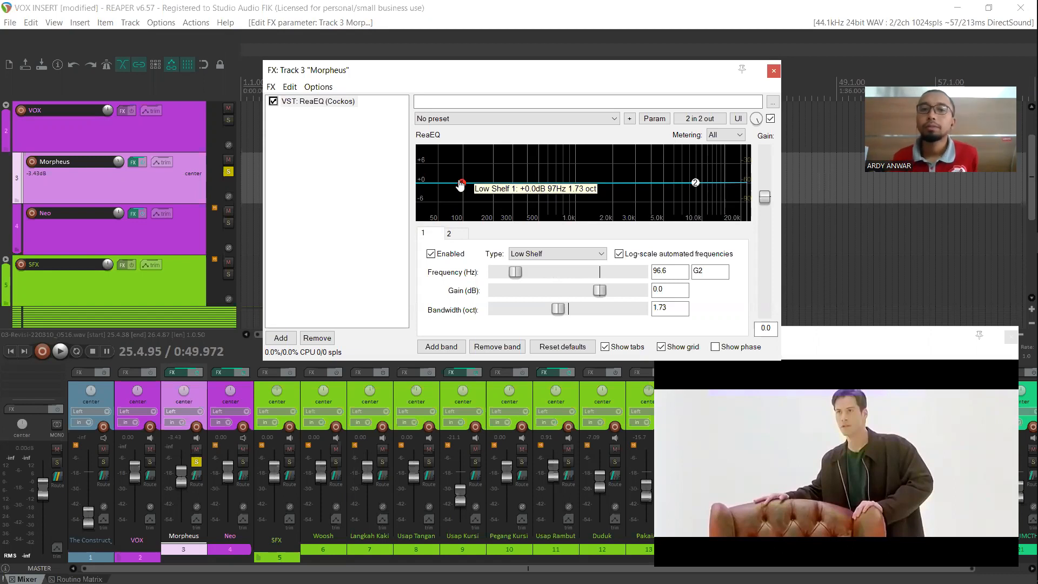
pyautogui.press('space')
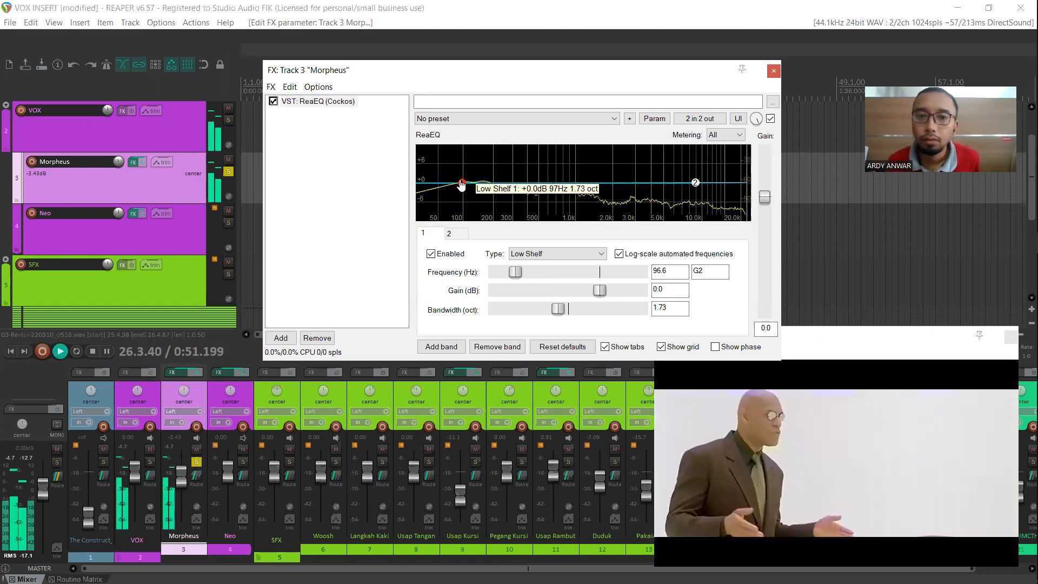
pyautogui.press('space')
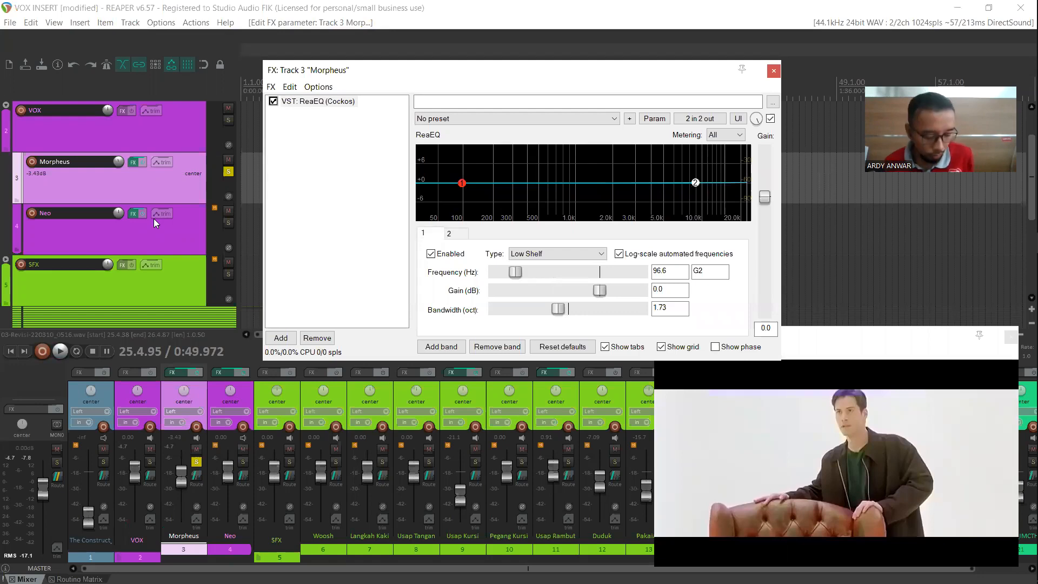
pyautogui.hotkey('alt', 'Tab')
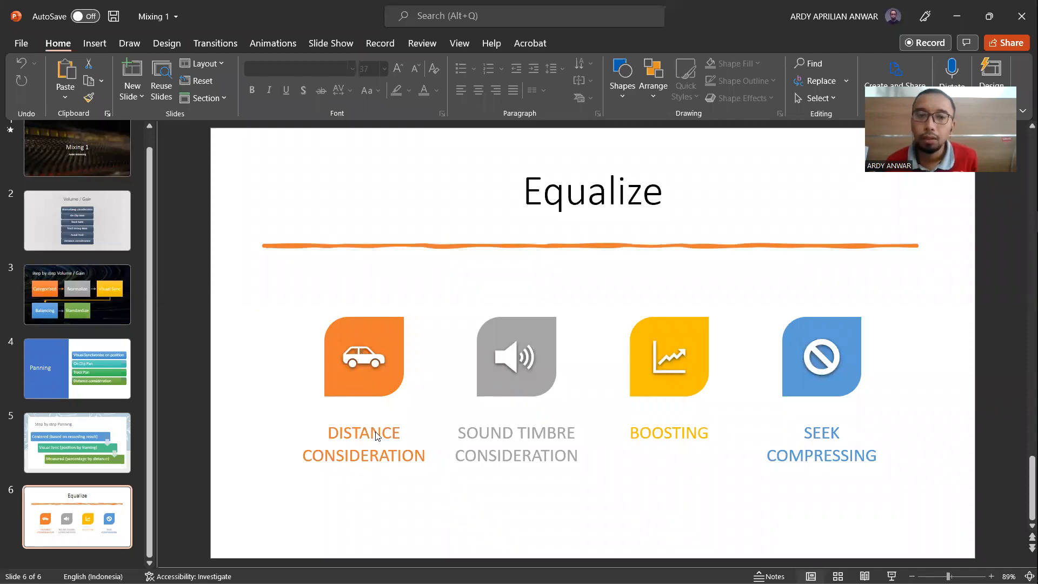
# Switch to REAPER and set the ReaEQ low shelf to -9.0 dB gain at 1031.3 Hz
pyautogui.hotkey('alt', 'Tab')
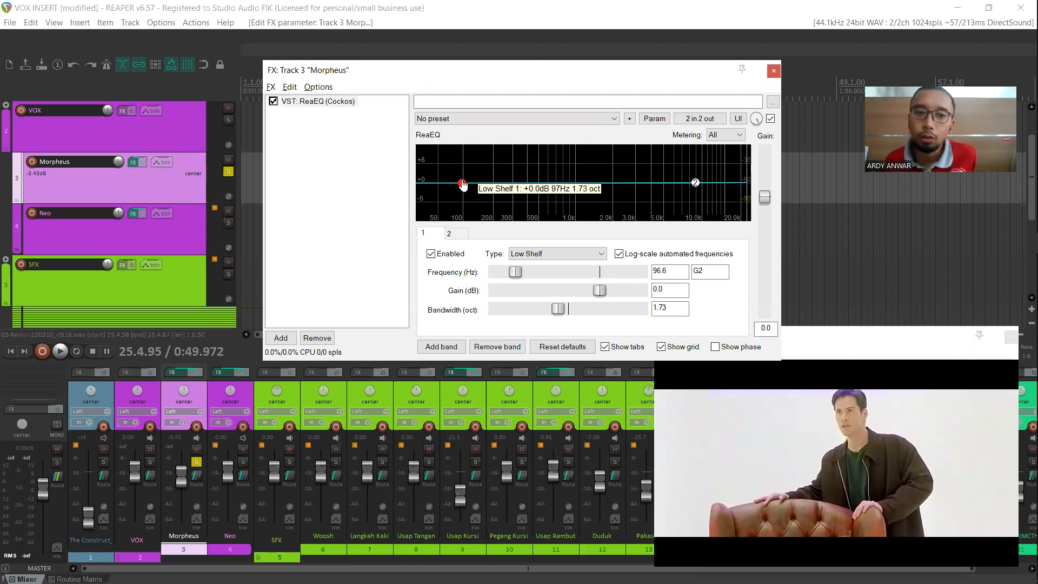
pyautogui.moveTo(463, 184); pyautogui.dragTo(557, 211)
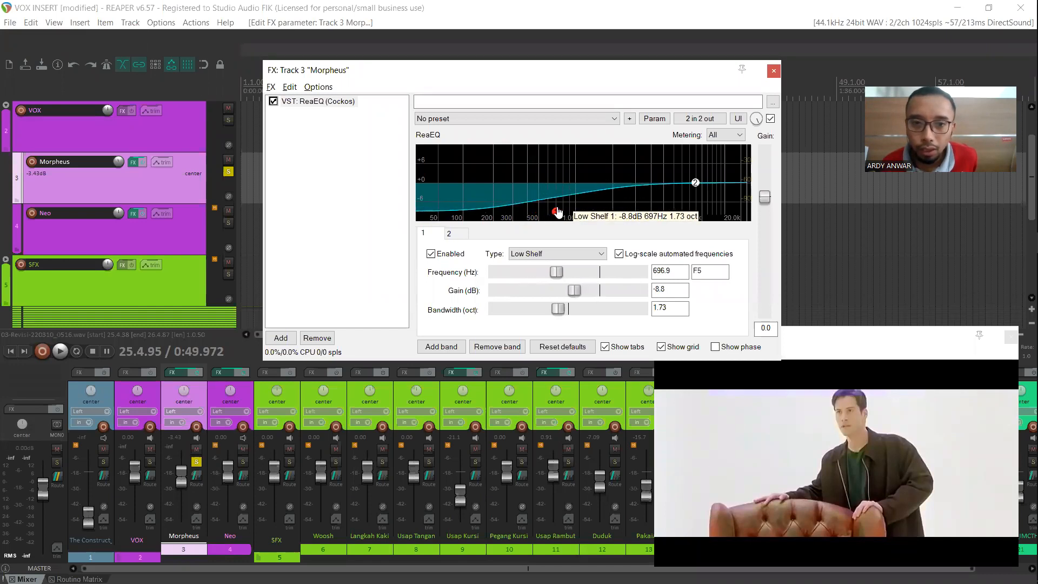
pyautogui.moveTo(574, 291)
pyautogui.mouseDown()
pyautogui.moveTo(552, 290)
pyautogui.moveTo(574, 293)
pyautogui.moveTo(570, 273)
pyautogui.moveTo(585, 272)
pyautogui.moveTo(567, 272)
pyautogui.mouseUp()
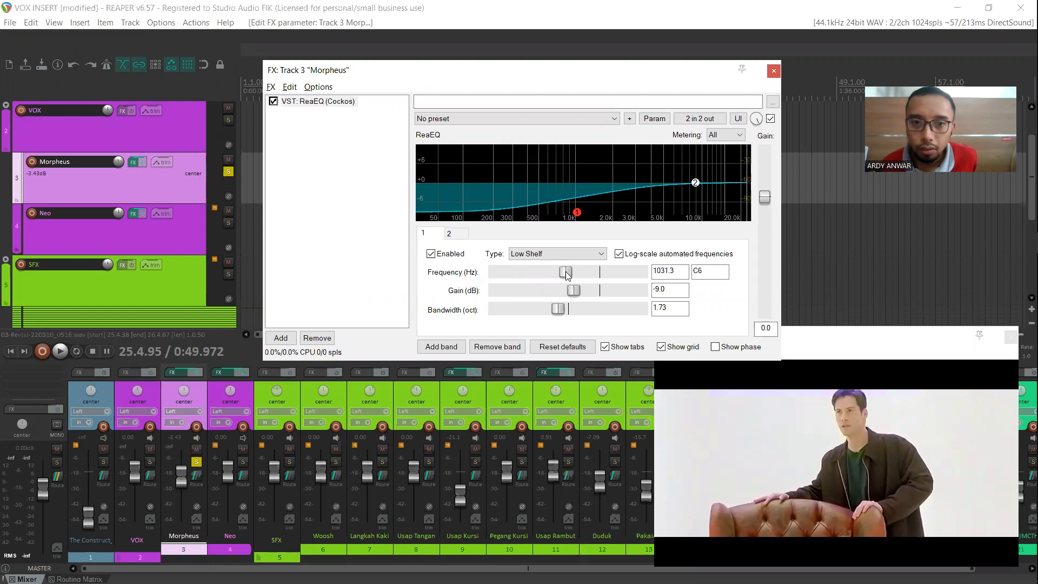
# Set the low shelf's bandwidth to 0.01 octaves in ReaEQ and play the Morpheus clip from 25.4.95
pyautogui.moveTo(564, 310); pyautogui.dragTo(476, 309)
pyautogui.press('space')
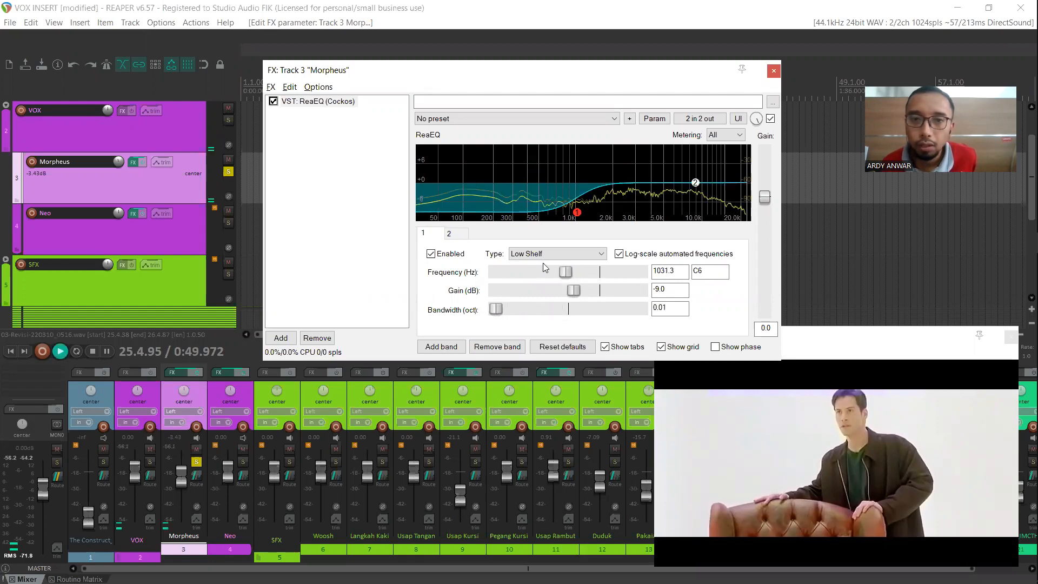
pyautogui.press('space')
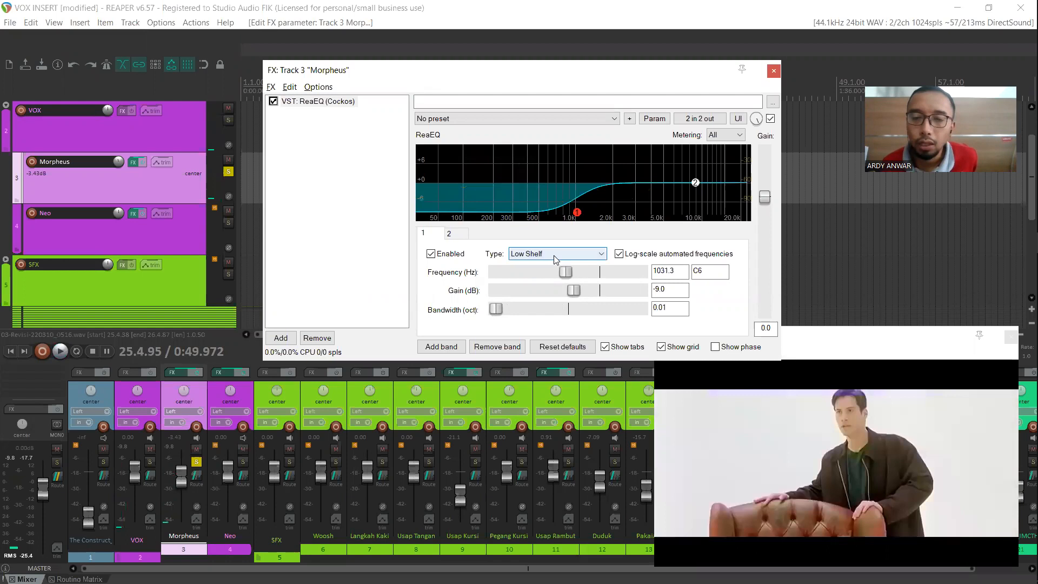
# Play the Morpheus clip with ReaEQ bypassed and again with it enabled to compare the sound
pyautogui.click(273, 102)
pyautogui.press('space')
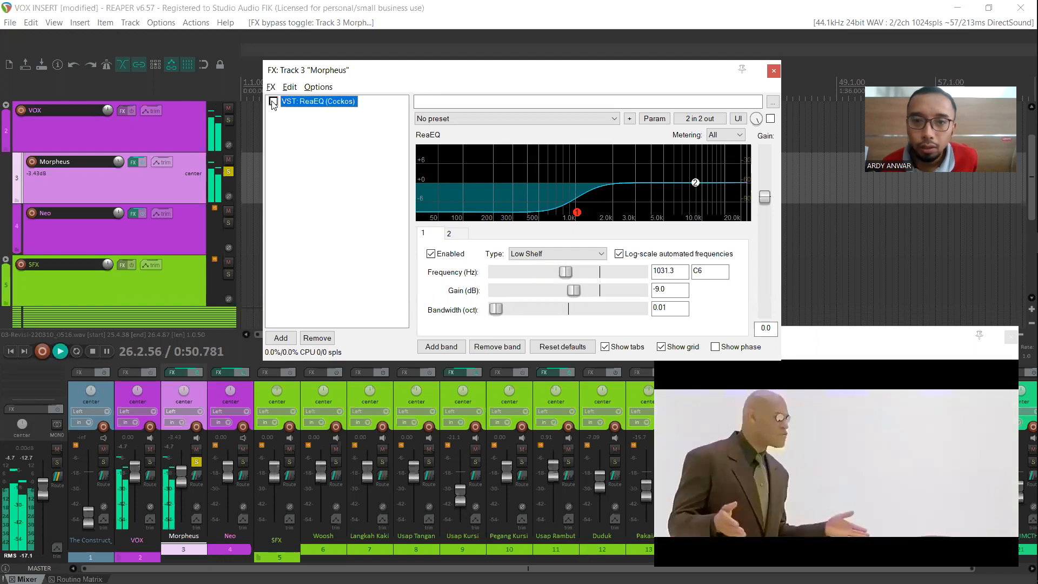
pyautogui.press('space')
pyautogui.press('space')
pyautogui.press('space')
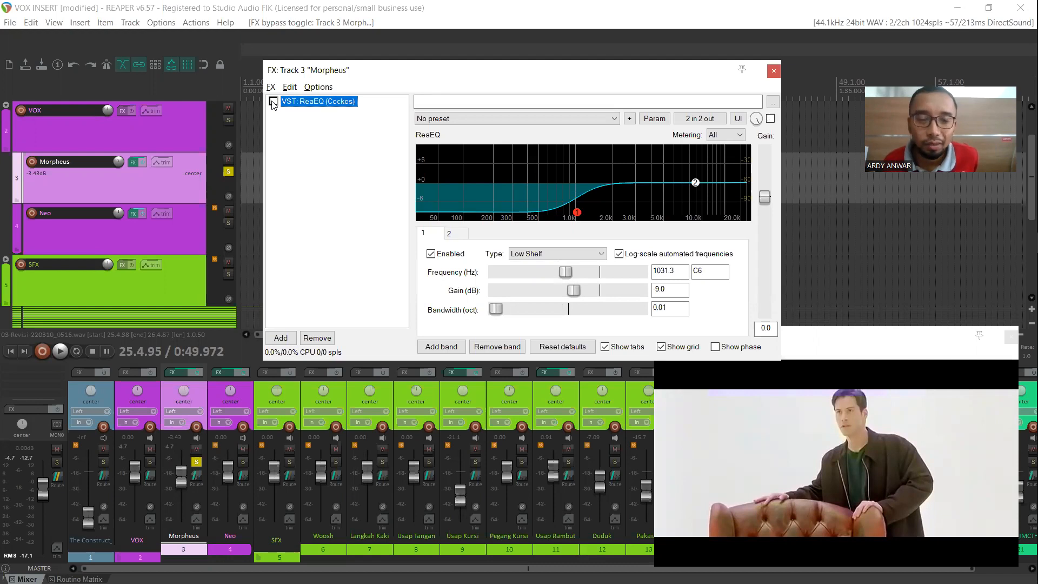
pyautogui.click(273, 101)
pyautogui.press('space')
pyautogui.press('space')
pyautogui.press('space')
pyautogui.press('space')
# Set the ReaEQ low shelf to -9.9 dB gain at 1095.3 Hz and listen to the clip
pyautogui.moveTo(577, 213); pyautogui.dragTo(580, 216)
pyautogui.press('space')
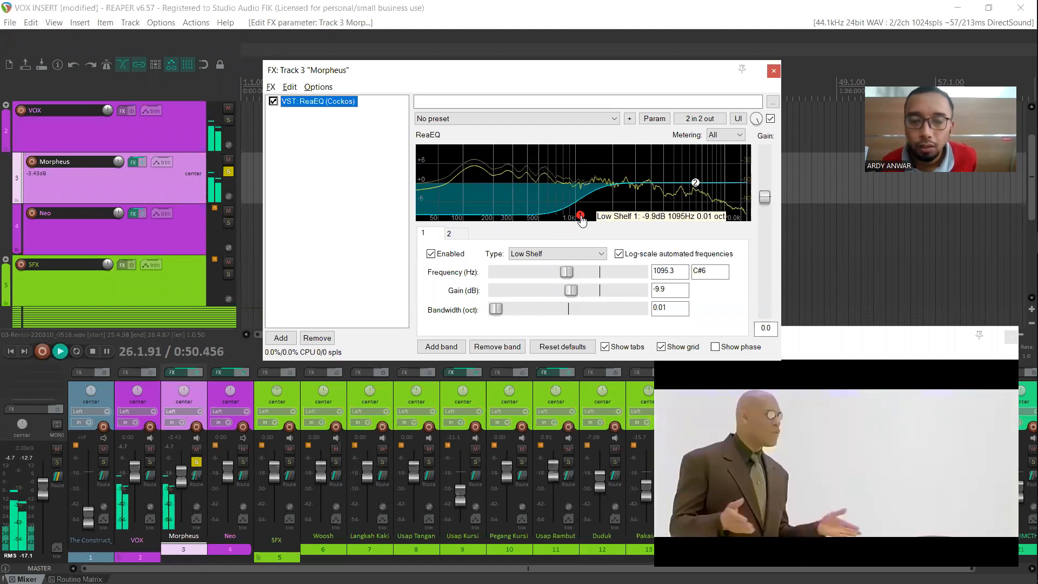
pyautogui.press('space')
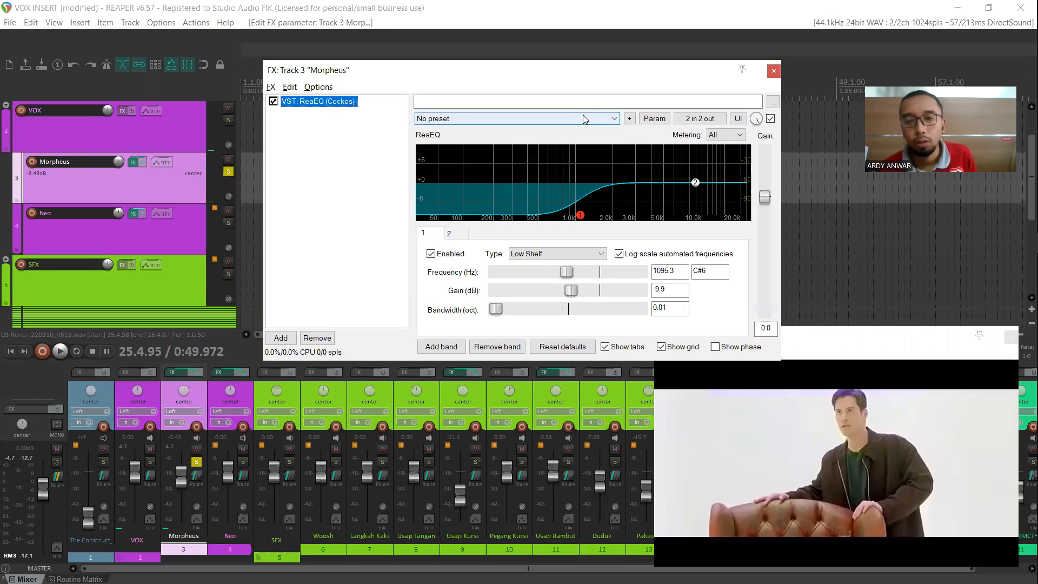
# Set the low shelf to 0.1 dB gain at 851.4 Hz and play the Morpheus clip
pyautogui.moveTo(581, 221)
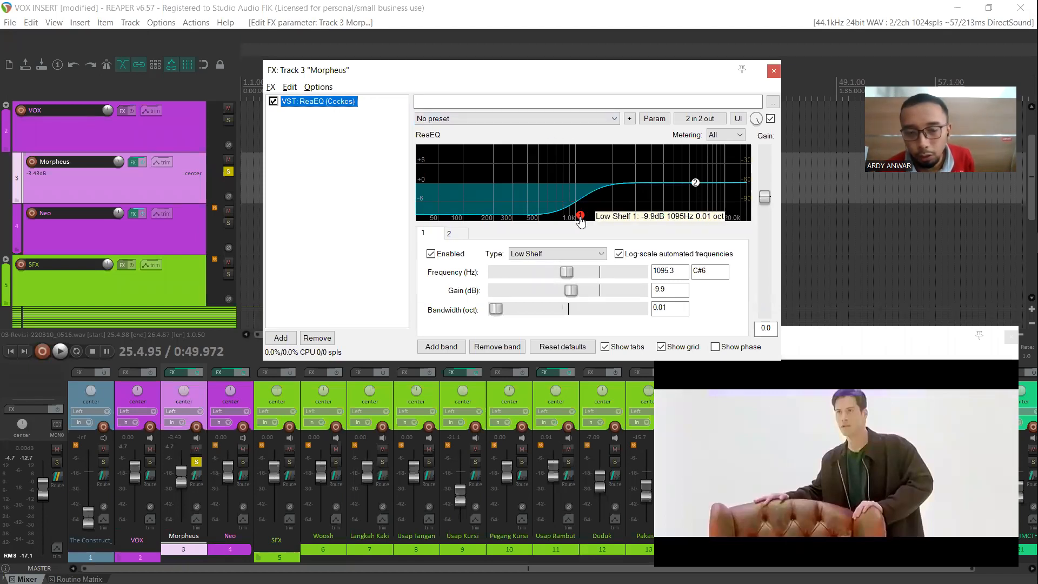
pyautogui.moveTo(581, 218); pyautogui.dragTo(567, 187)
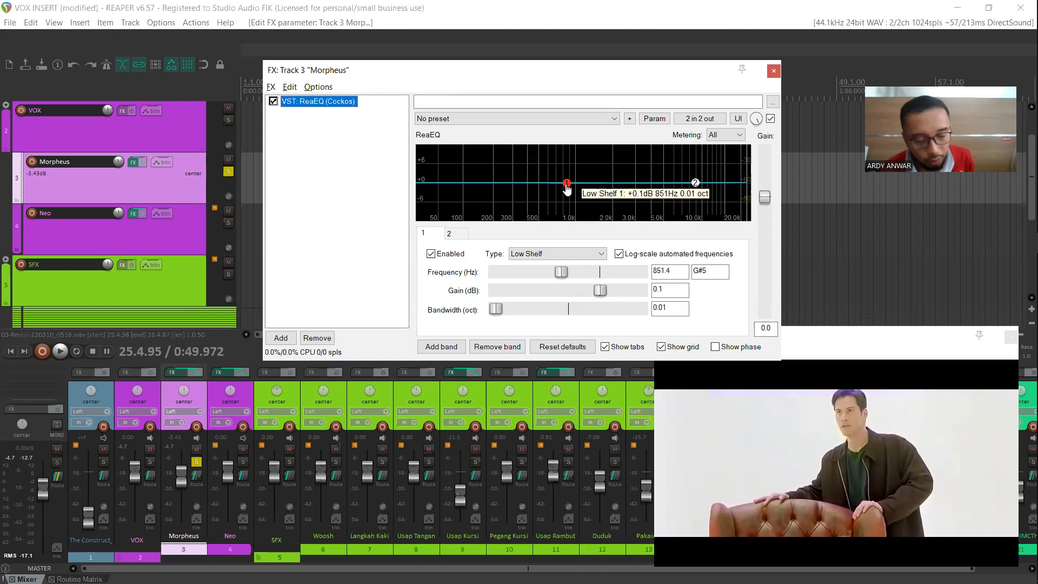
pyautogui.press('space')
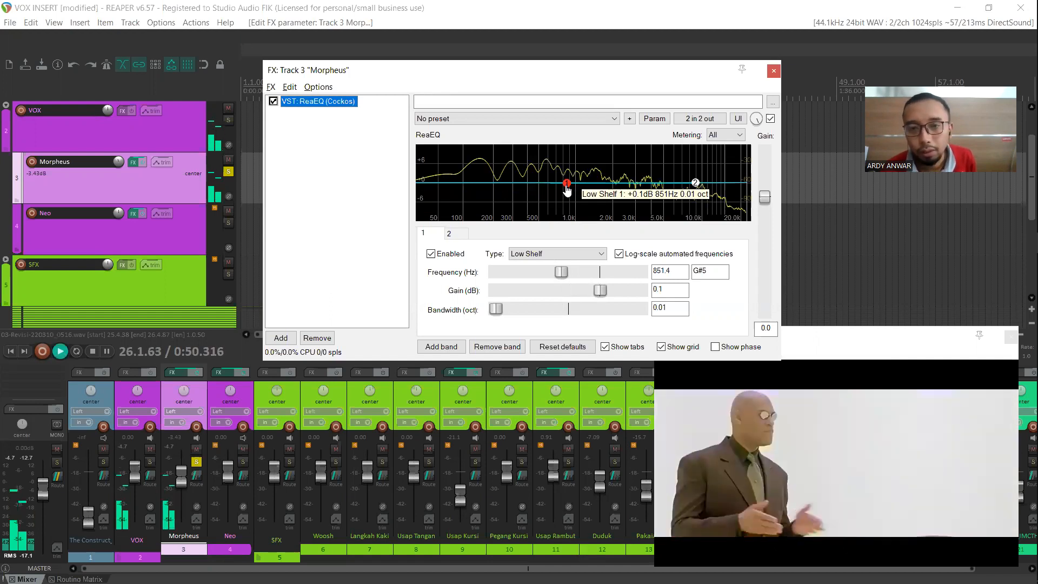
pyautogui.press('space')
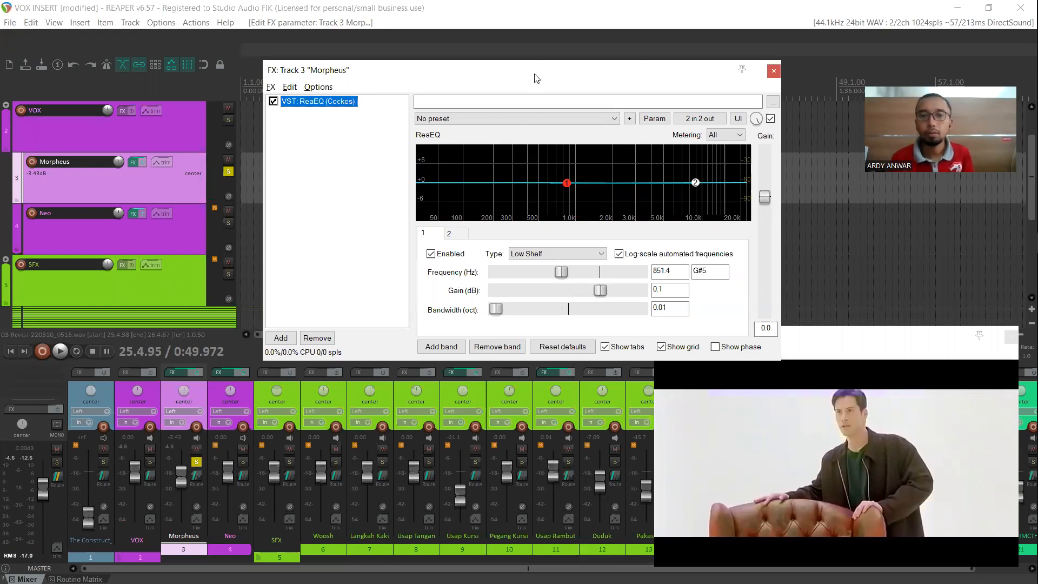
# Move the FX window off the first Morpheus clips, play from 4.2.67, and set the low shelf to -9.0 dB at 1084.4 Hz
pyautogui.moveTo(534, 78); pyautogui.dragTo(651, 101)
pyautogui.click(283, 75)
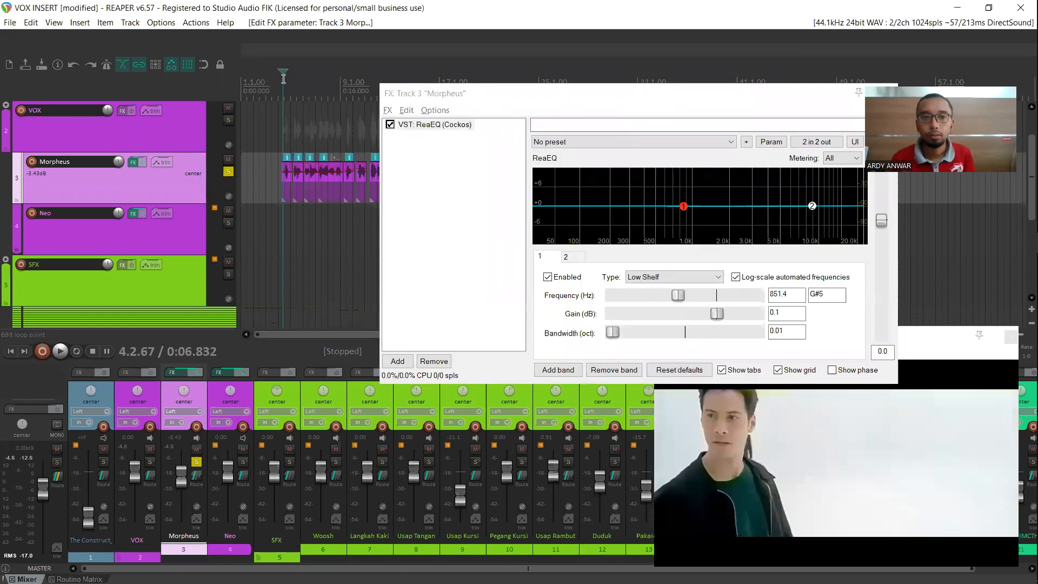
pyautogui.moveTo(684, 206); pyautogui.dragTo(697, 241)
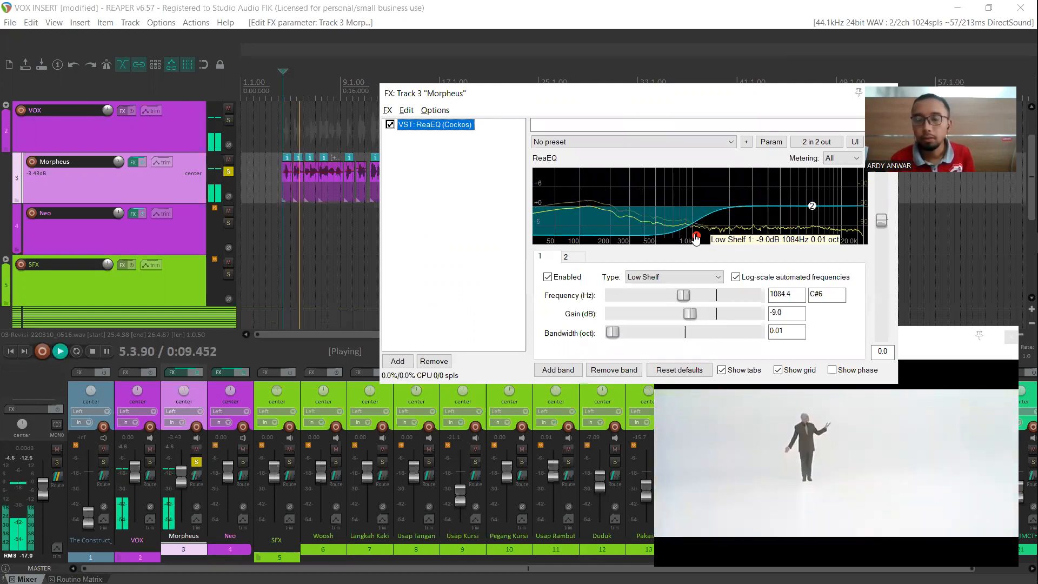
pyautogui.press('space')
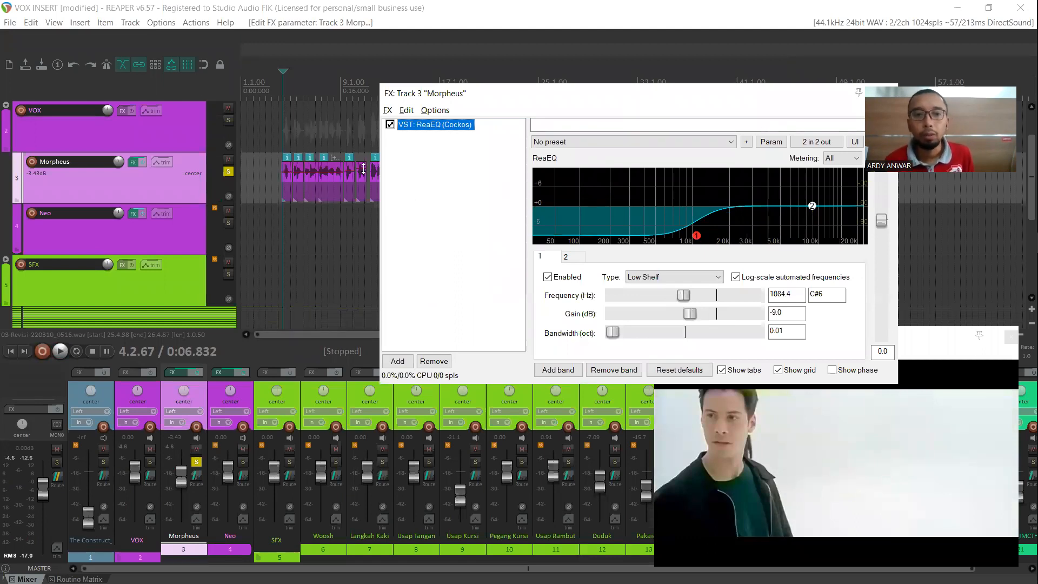
# View the first Morpheus clip's item properties and its take FX plugin choices, and cancel both without adding an effect
pyautogui.doubleClick(285, 178)
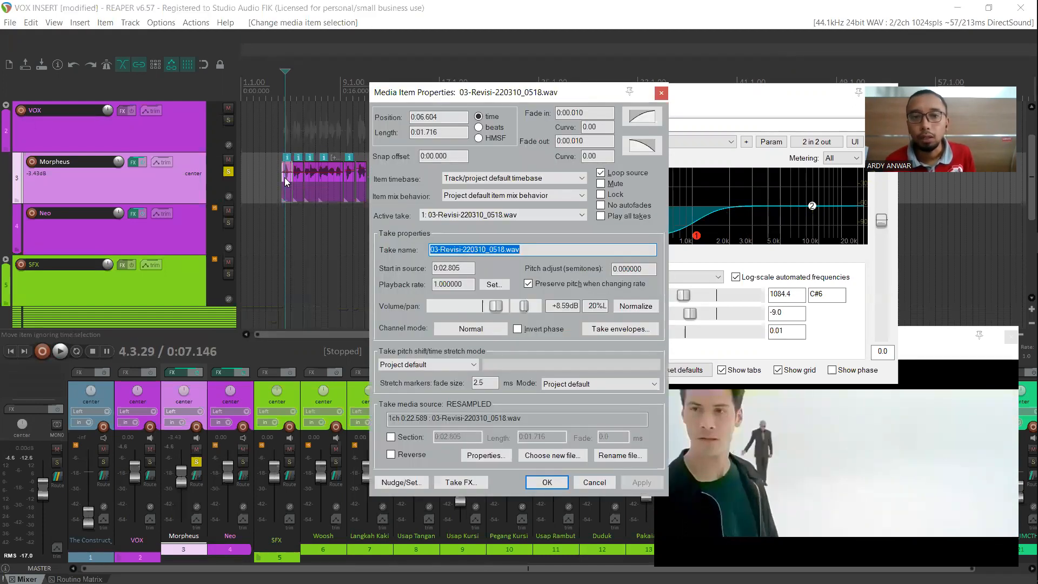
pyautogui.click(465, 484)
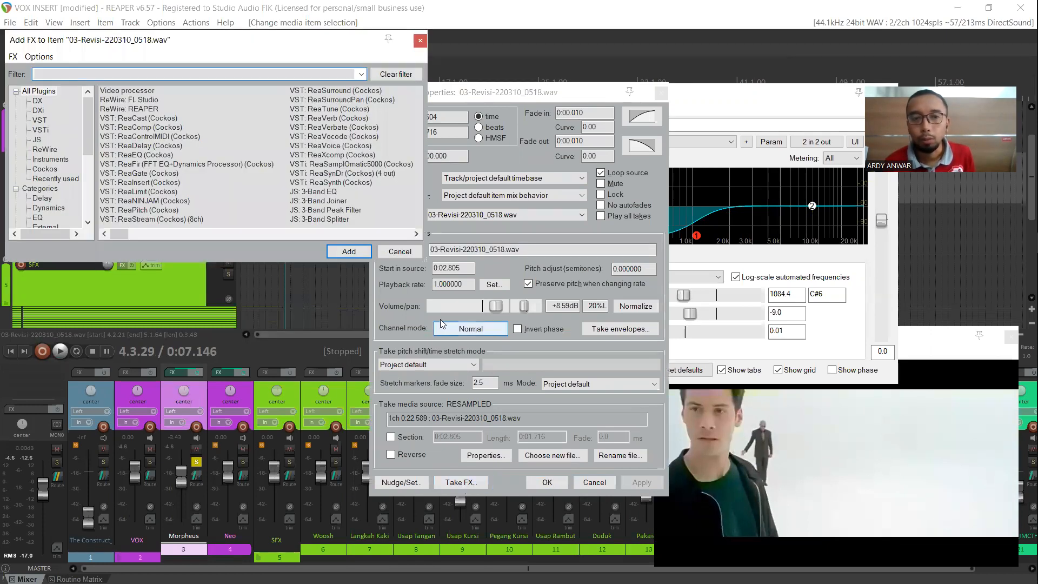
pyautogui.click(400, 252)
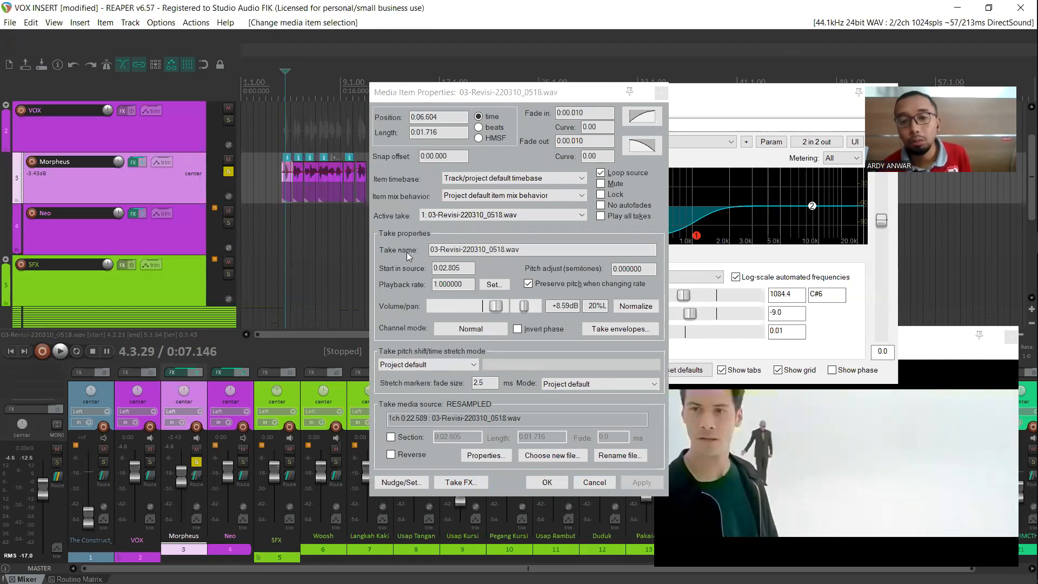
pyautogui.click(597, 486)
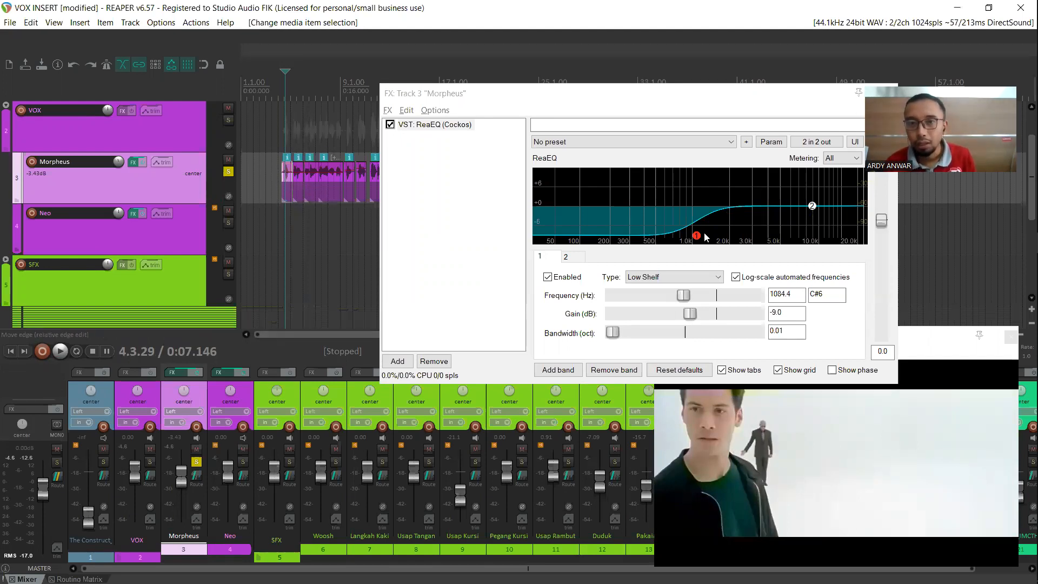
# Switch to PowerPoint to review the Equalize slide and return to REAPER
pyautogui.moveTo(698, 238)
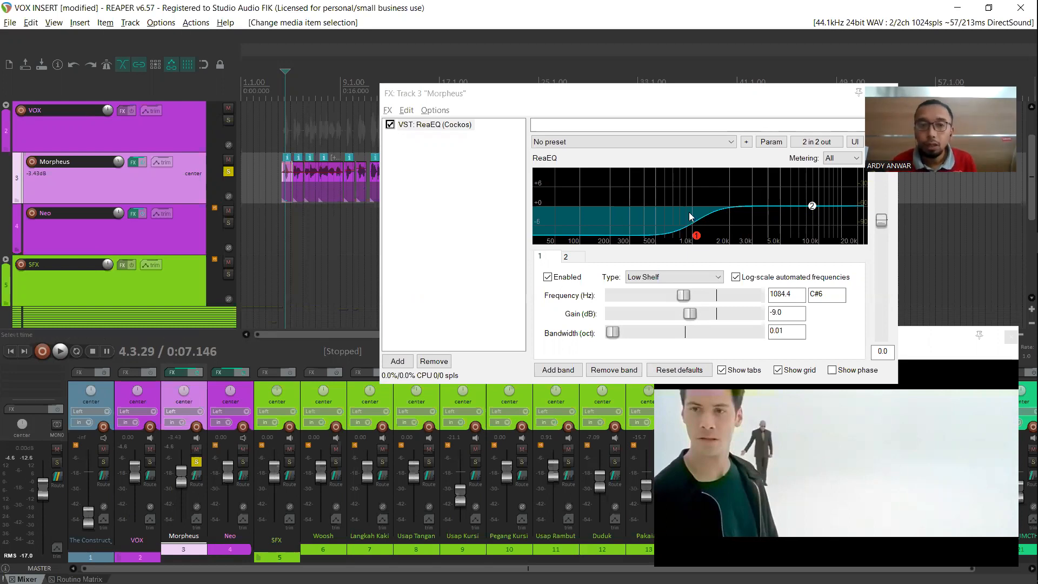
pyautogui.hotkey('alt', 'Tab')
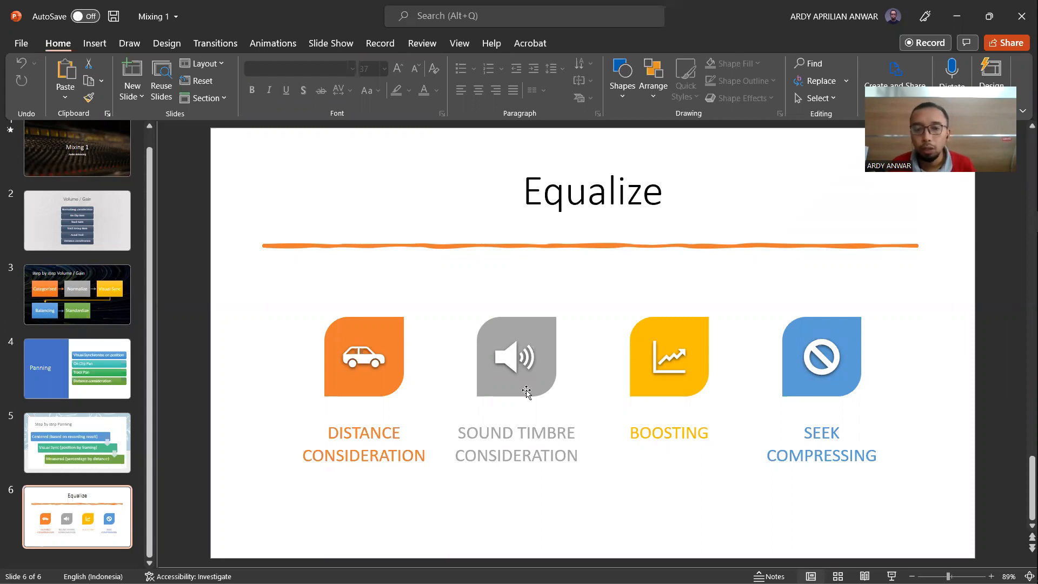
pyautogui.hotkey('alt', 'Tab')
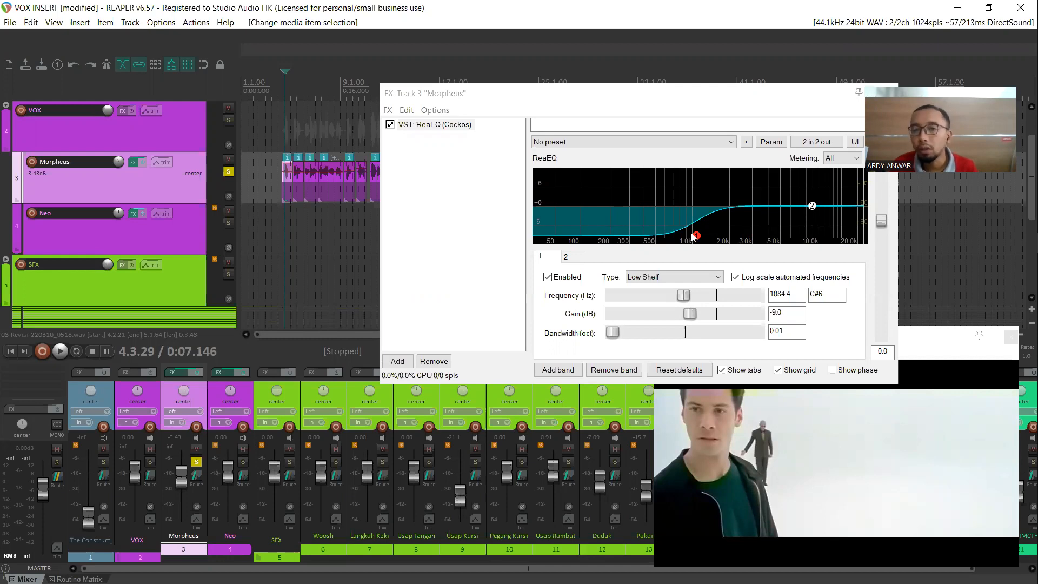
# Set the low shelf to -10.1 dB at 1151.6 Hz, and change band 1 to High Pass with a bandwidth of 1.75 octaves
pyautogui.moveTo(696, 239)
pyautogui.mouseDown()
pyautogui.moveTo(699, 252)
pyautogui.moveTo(699, 240)
pyautogui.mouseUp()
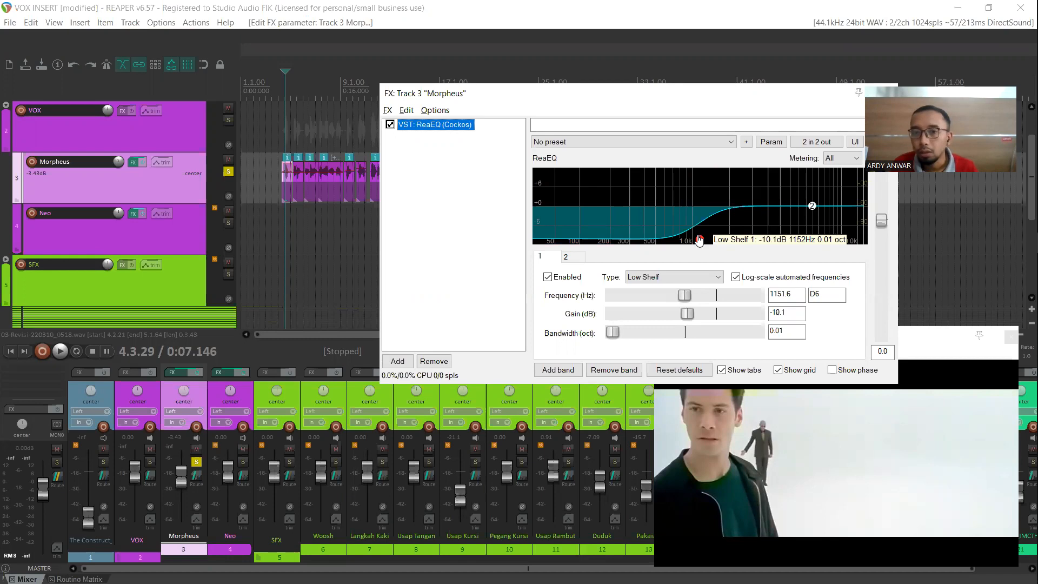
pyautogui.click(699, 277)
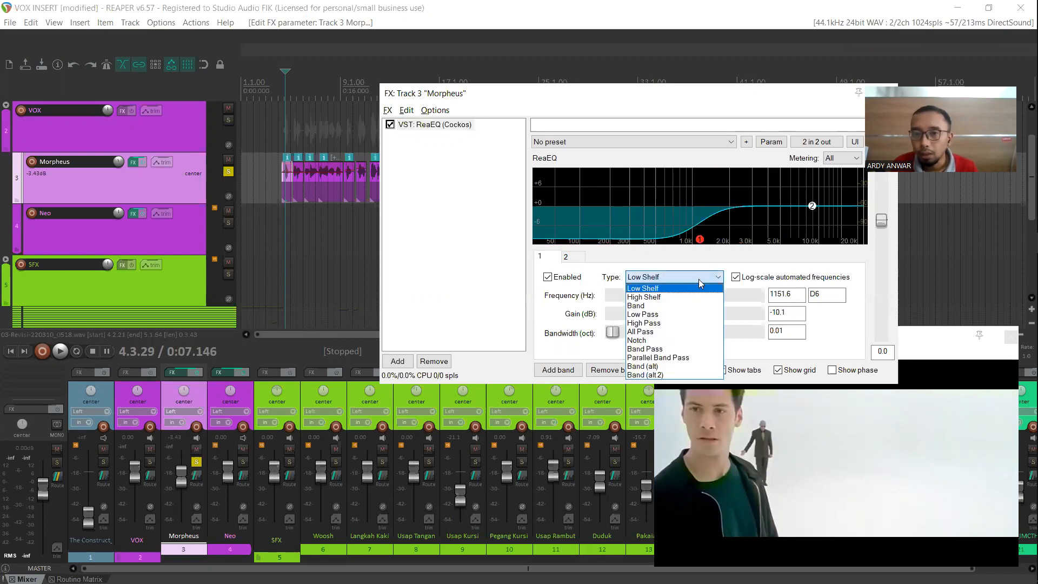
pyautogui.click(659, 322)
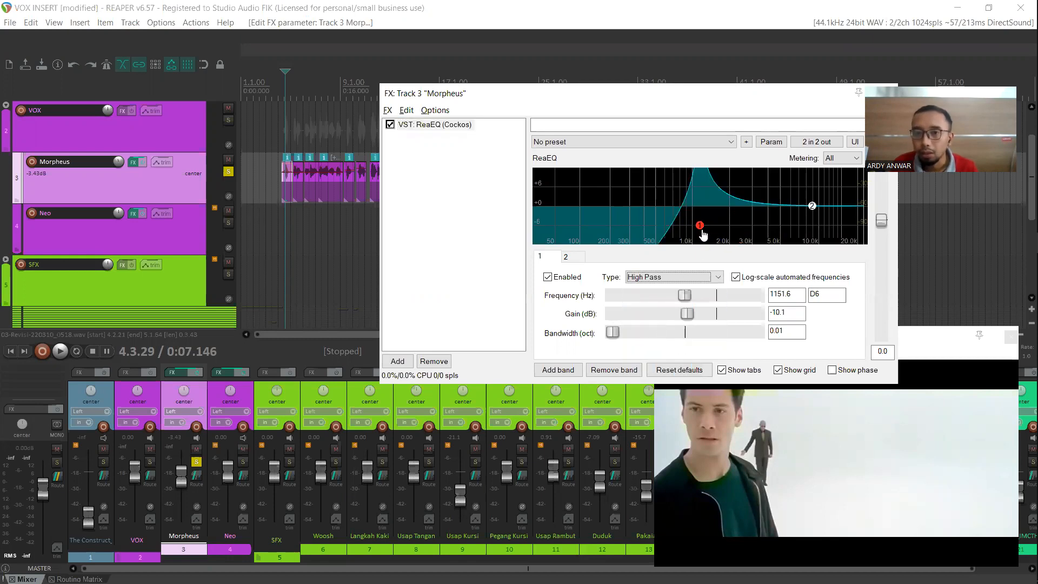
pyautogui.moveTo(615, 339); pyautogui.dragTo(678, 342)
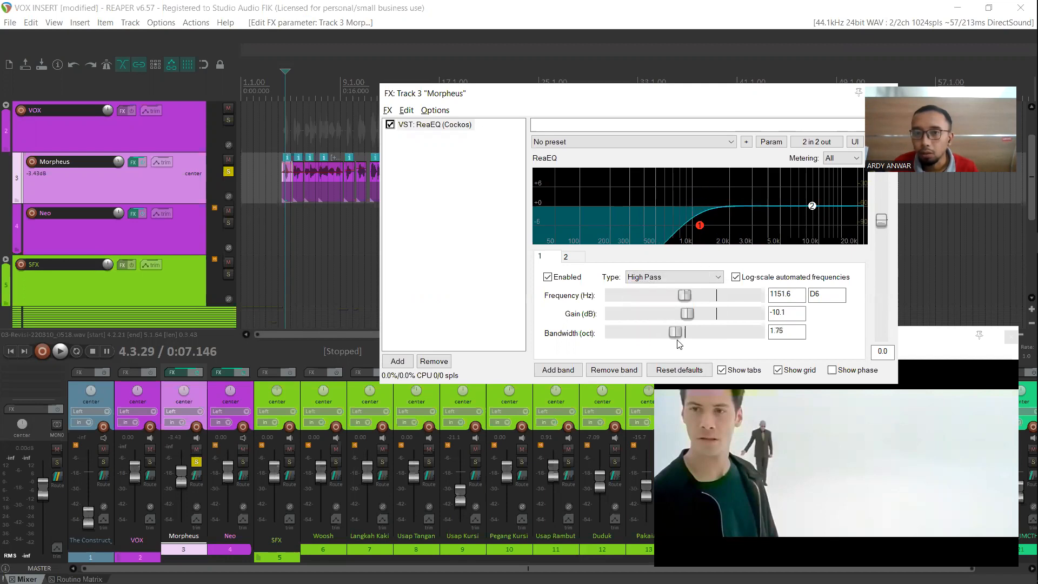
# Raise the high pass to 4802.6 Hz with the Morpheus clip playing, and lower it to 243.1 Hz
pyautogui.moveTo(701, 226); pyautogui.dragTo(779, 234)
pyautogui.moveTo(713, 230)
pyautogui.press('space')
pyautogui.press('space')
pyautogui.press('space')
pyautogui.moveTo(781, 233)
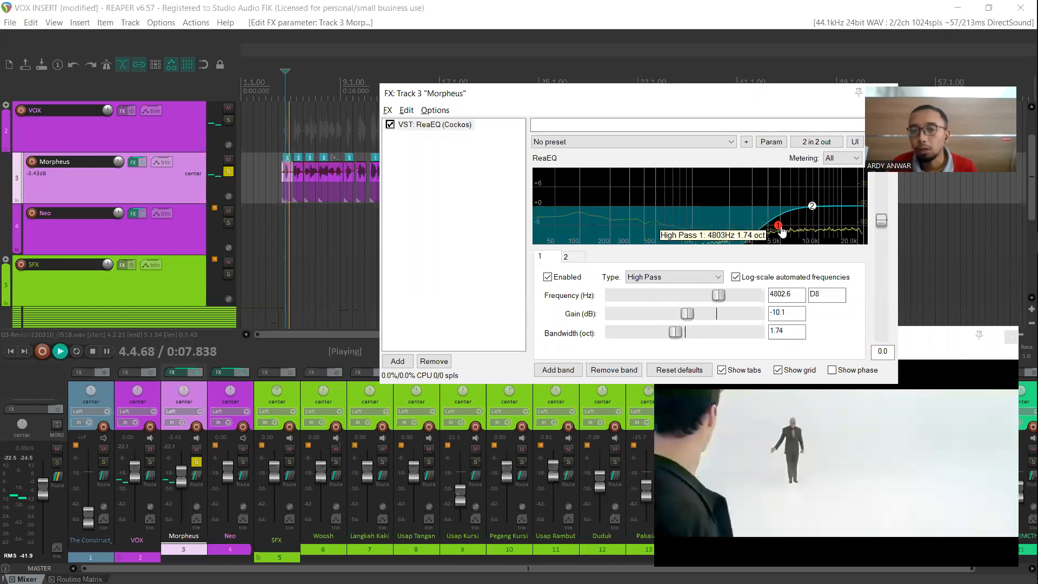
pyautogui.press('space')
pyautogui.moveTo(777, 229); pyautogui.dragTo(620, 223)
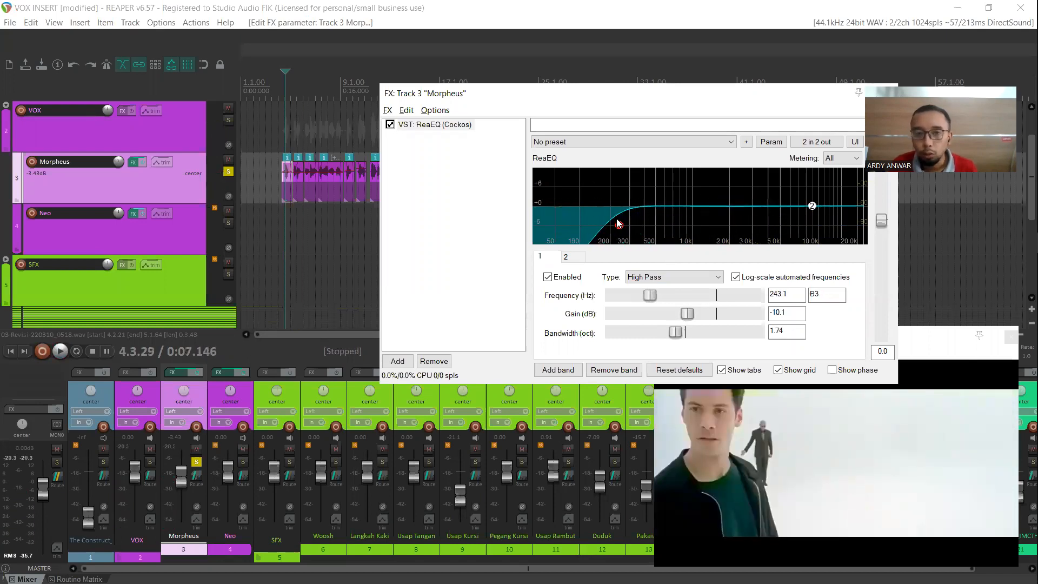
pyautogui.moveTo(620, 230)
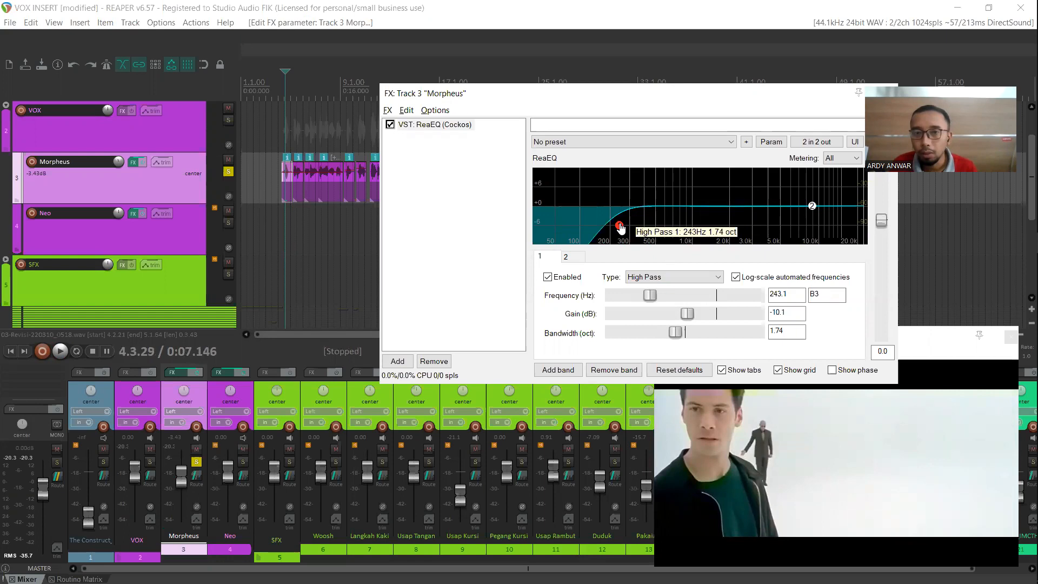
# Change band 1 to Low Pass, set its frequency to 154.9 Hz, and play the Morpheus clip
pyautogui.click(666, 277)
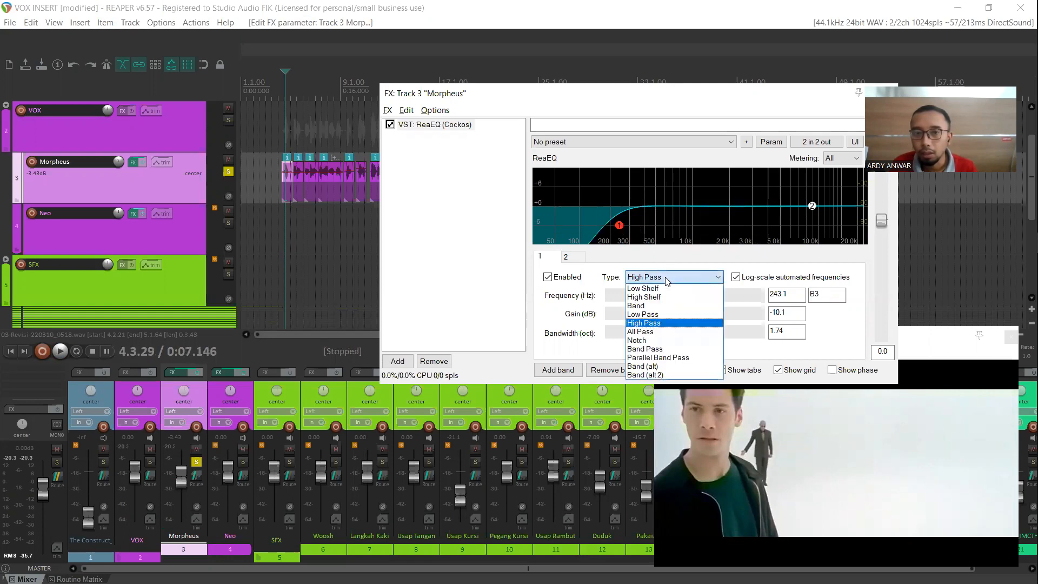
pyautogui.click(665, 314)
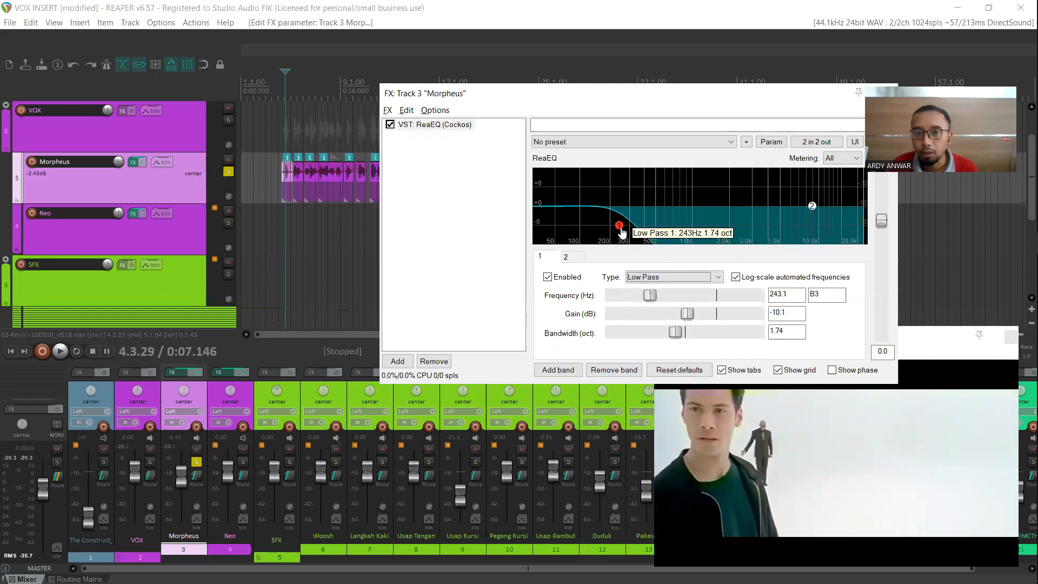
pyautogui.moveTo(619, 225); pyautogui.dragTo(598, 226)
pyautogui.press('space')
pyautogui.press('space')
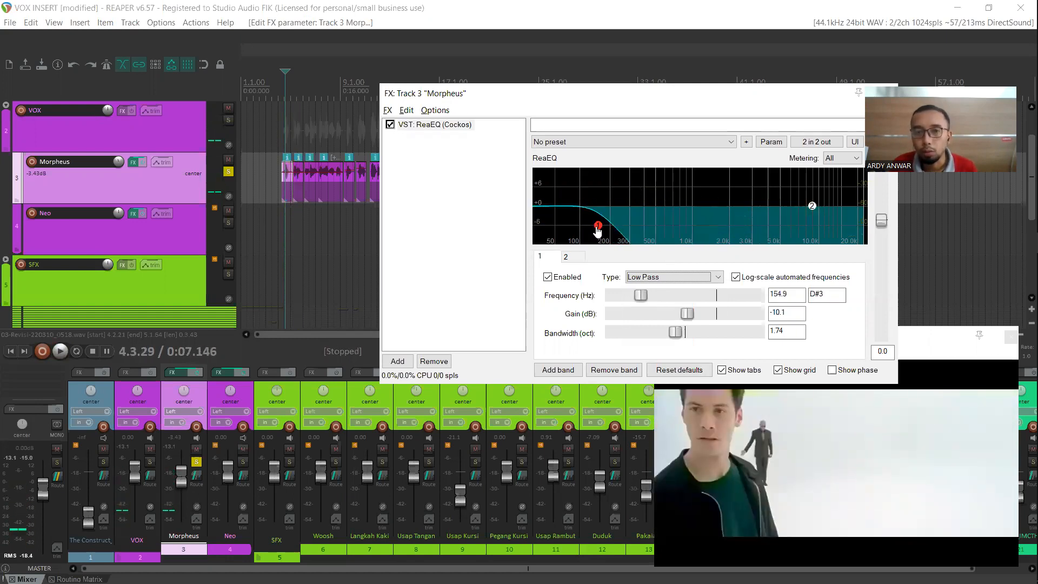
# Change band 1 to High Shelf and set its frequency to 4640.4 Hz
pyautogui.click(662, 277)
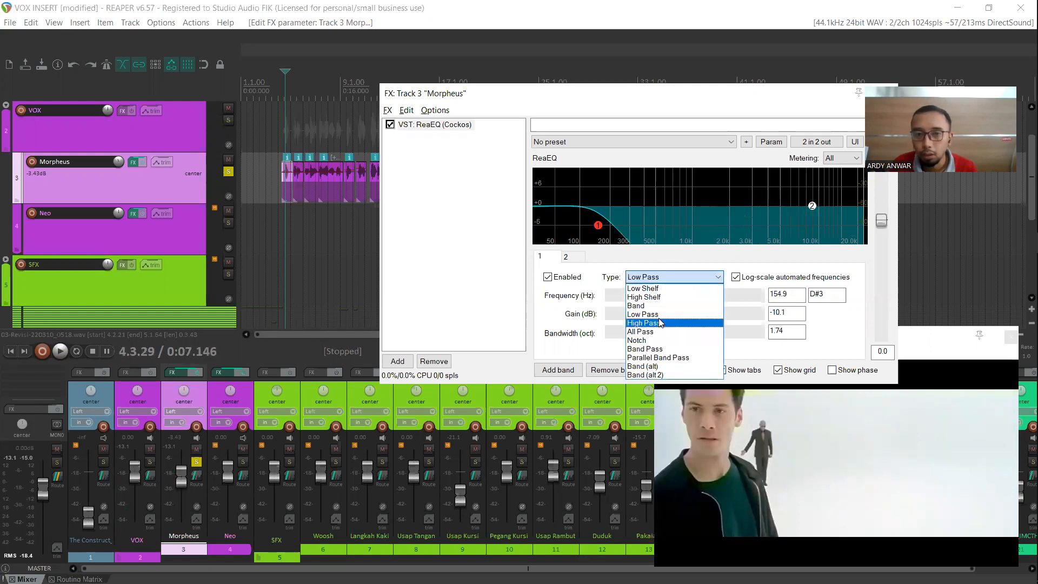
pyautogui.click(655, 297)
pyautogui.moveTo(642, 295); pyautogui.dragTo(718, 296)
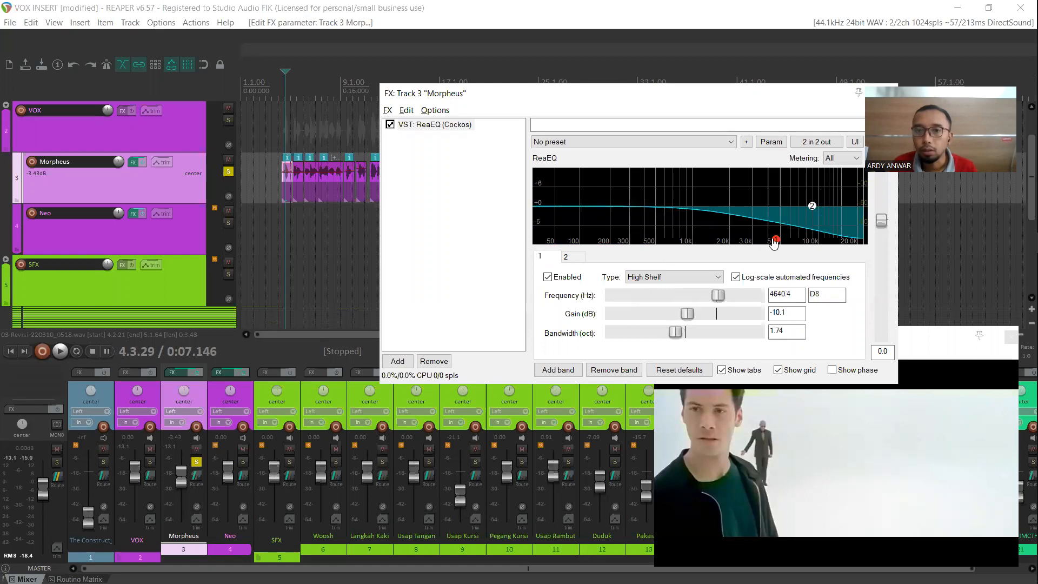
# Lower band 1's frequency, reduce its cut, and change its type to Low Shelf
pyautogui.moveTo(776, 239); pyautogui.dragTo(684, 219)
pyautogui.click(673, 279)
pyautogui.click(649, 287)
# Review the Equalize slide in PowerPoint, return to REAPER, and boost the low shelf to 7.3 dB at 804.7 Hz
pyautogui.hotkey('alt', 'Tab')
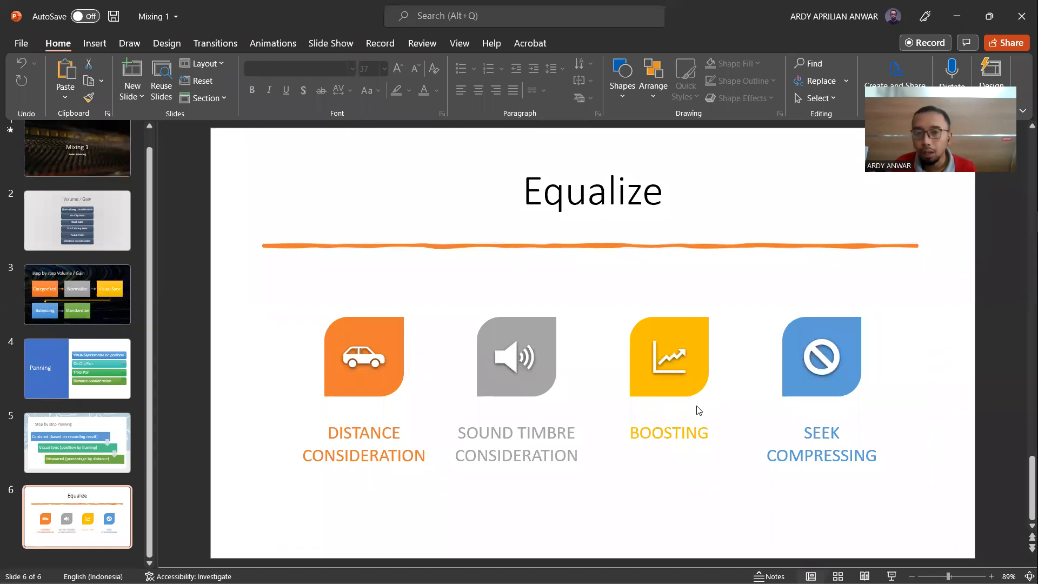
pyautogui.hotkey('alt', 'Tab')
pyautogui.moveTo(683, 217); pyautogui.dragTo(680, 184)
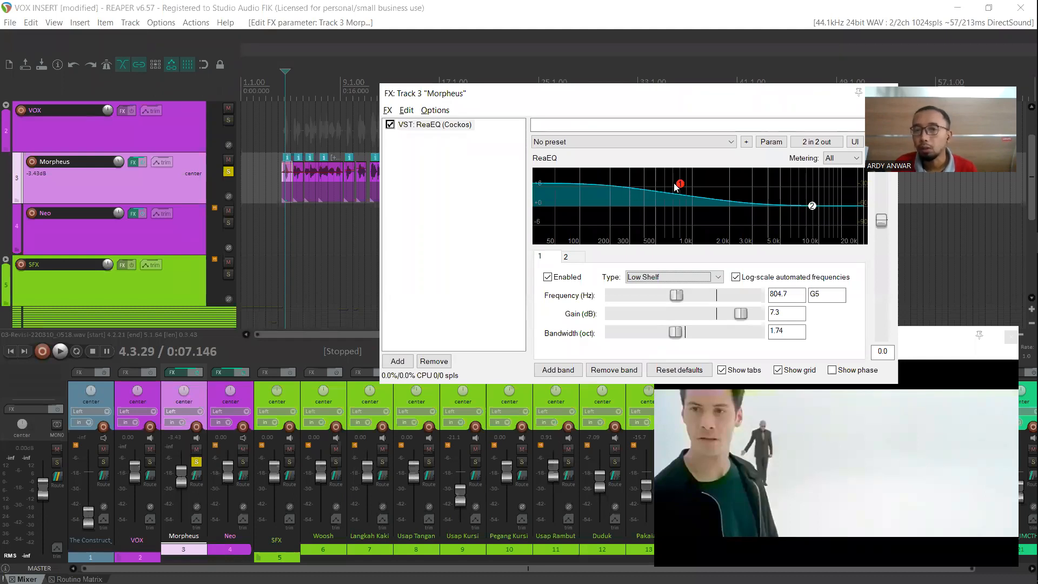
pyautogui.moveTo(679, 189)
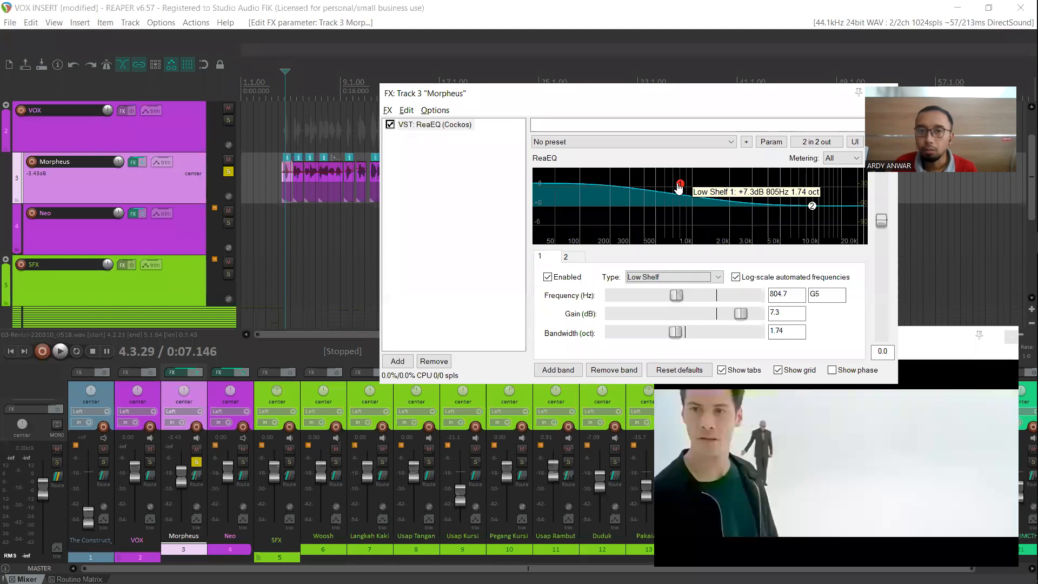
# Level the band 2 high shelf to 0.0 dB at 9021.7 Hz and cut the band 1 low shelf to -7.3 dB at 1015.1 Hz
pyautogui.moveTo(679, 188)
pyautogui.mouseDown()
pyautogui.moveTo(685, 236)
pyautogui.moveTo(687, 207)
pyautogui.mouseUp()
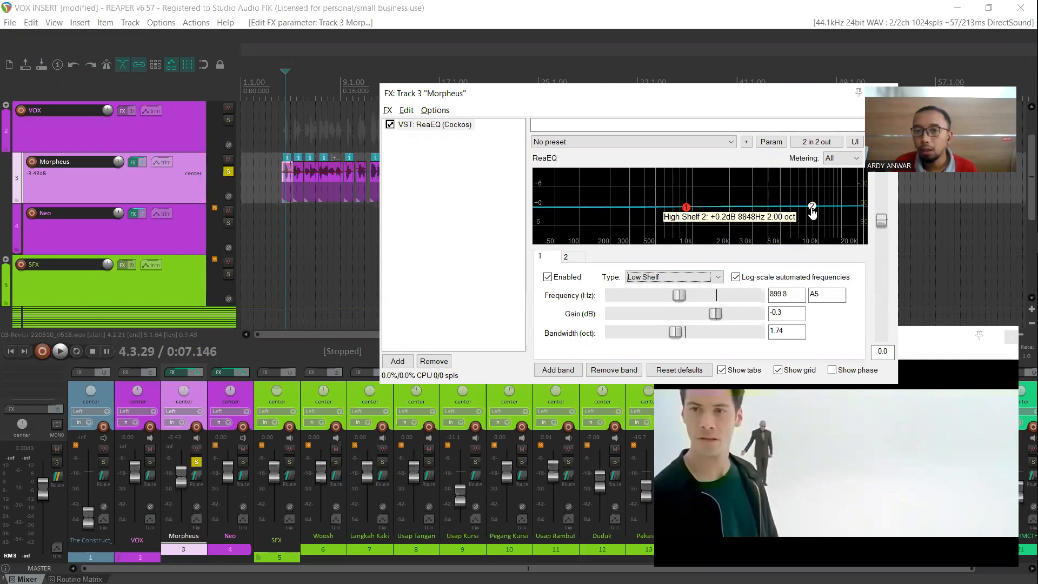
pyautogui.moveTo(813, 206)
pyautogui.mouseDown()
pyautogui.moveTo(813, 188)
pyautogui.moveTo(813, 206)
pyautogui.mouseUp()
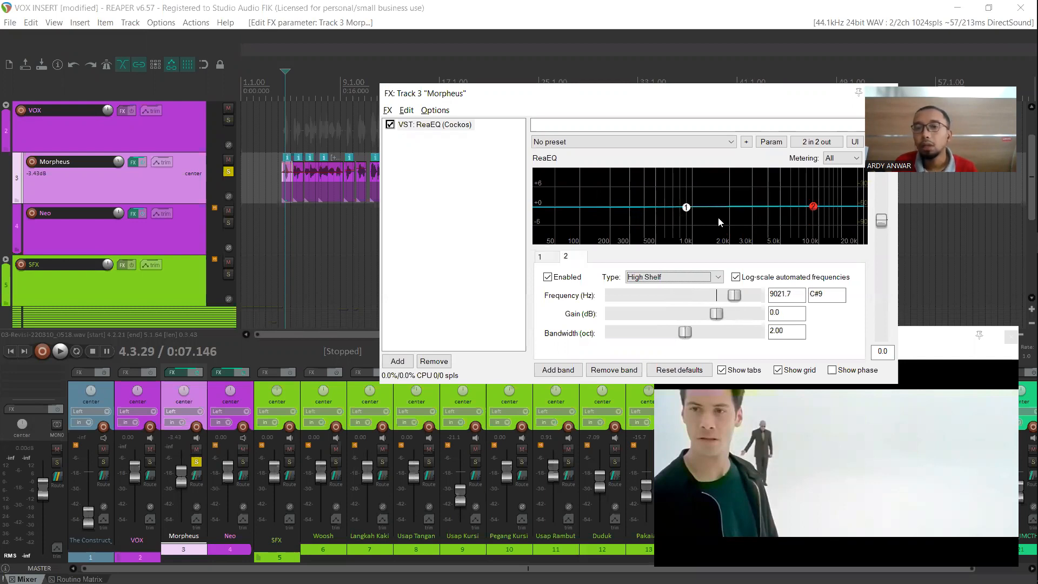
pyautogui.click(687, 208)
pyautogui.moveTo(693, 224); pyautogui.dragTo(698, 231)
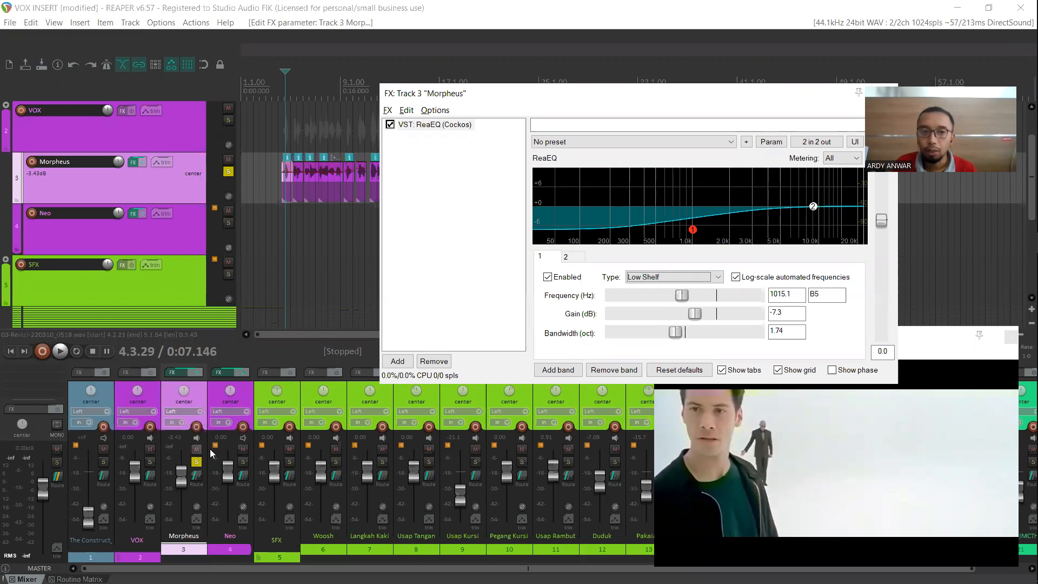
# Boost the band 2 high shelf to 7.3 dB at 8934.5 Hz, and bring it back down to -0.8 dB at 9021.7 Hz
pyautogui.moveTo(814, 210)
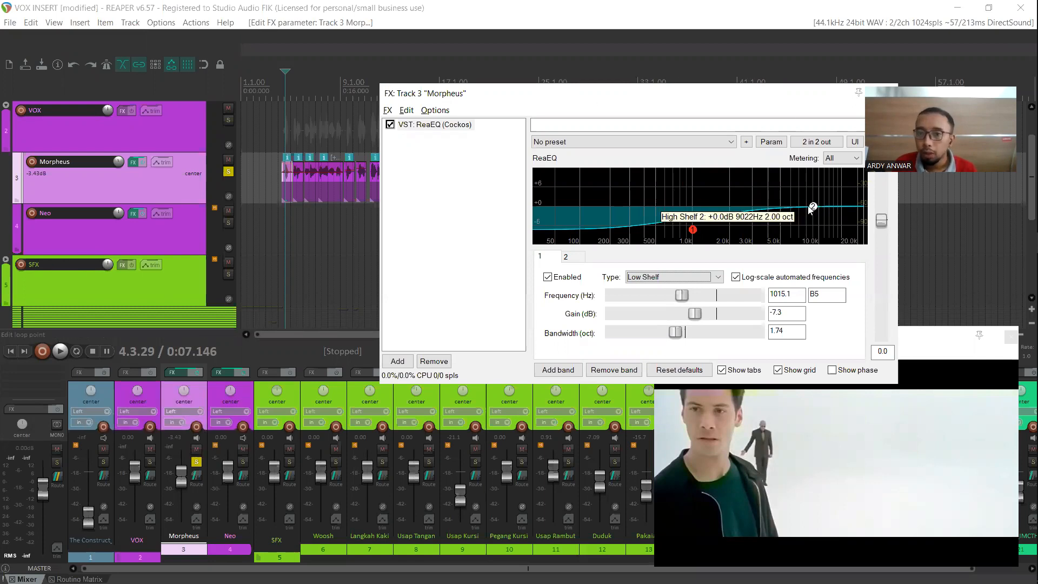
pyautogui.moveTo(813, 210); pyautogui.dragTo(813, 183)
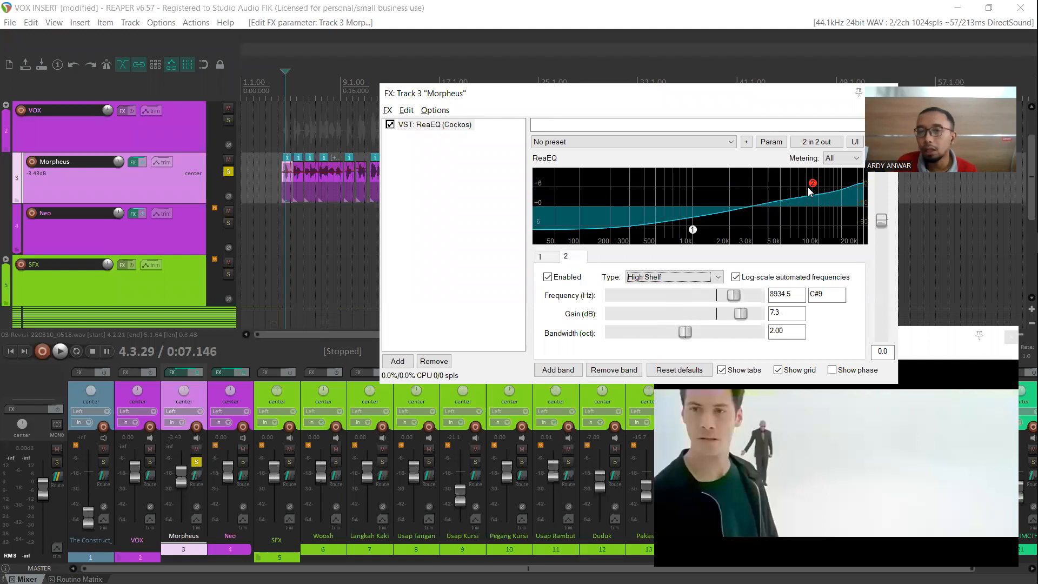
pyautogui.moveTo(812, 185); pyautogui.dragTo(813, 209)
# Check the Equalize slide in PowerPoint, return to REAPER, and flatten both bands, moving band 2 to 1548.6 Hz at 0.2 dB
pyautogui.hotkey('alt', 'Tab')
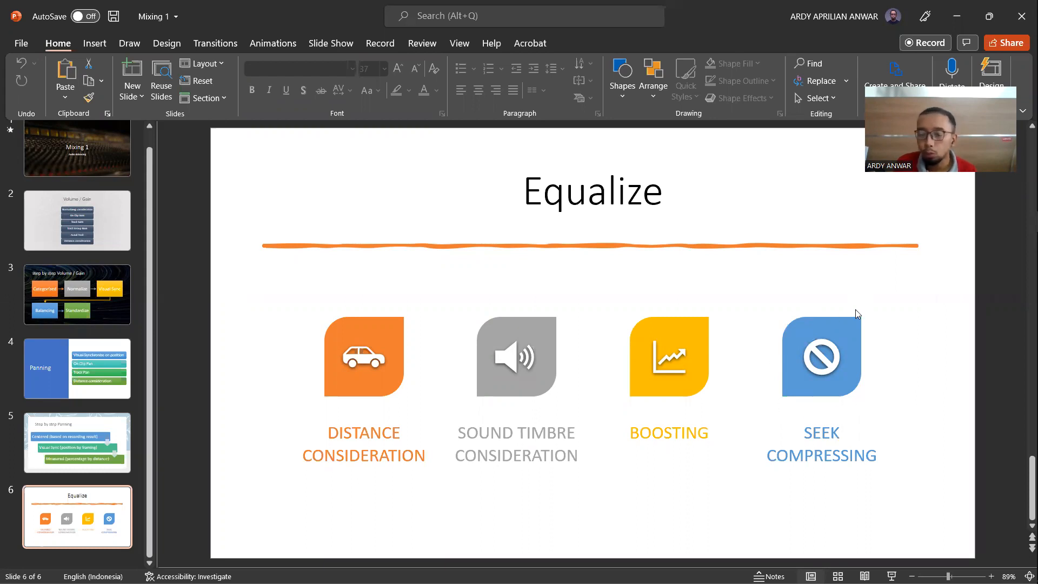
pyautogui.hotkey('alt', 'Tab')
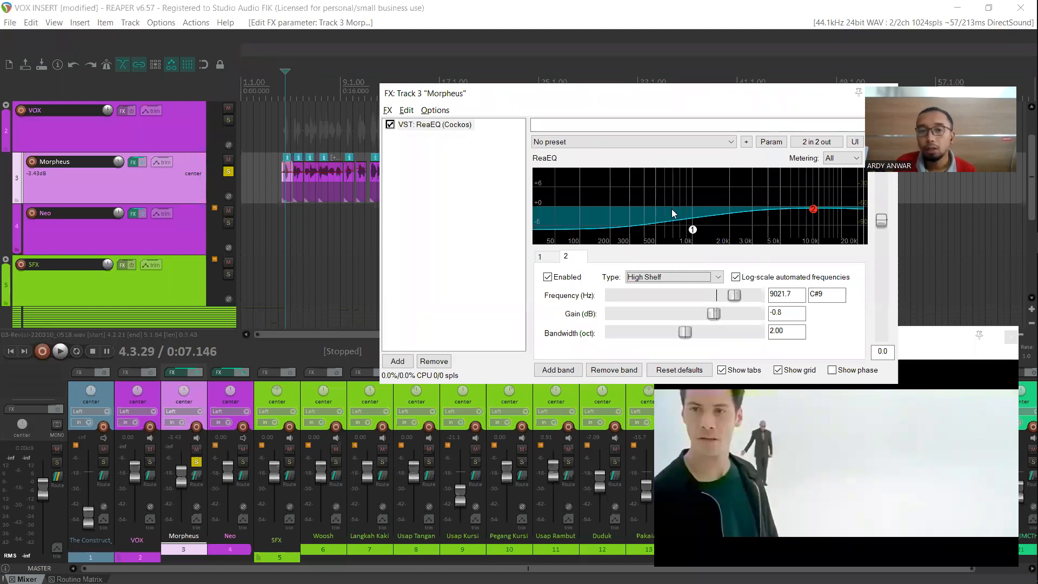
pyautogui.moveTo(695, 235); pyautogui.dragTo(627, 212)
pyautogui.moveTo(813, 209); pyautogui.dragTo(715, 206)
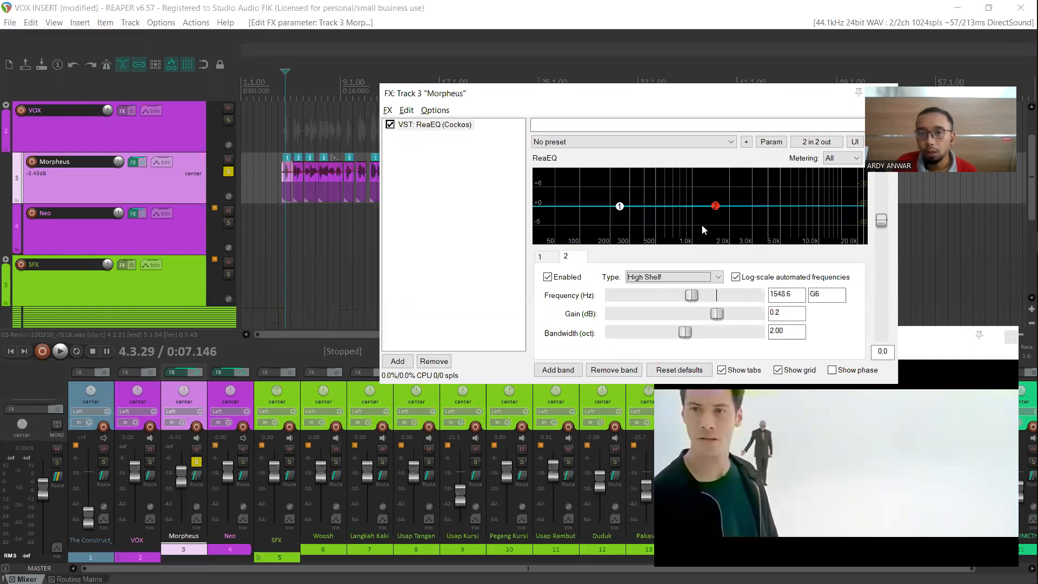
# Try Band Pass on band 2, change it to Band, and set 12.0 dB gain at 1354.6 Hz with 0.29 octave bandwidth
pyautogui.click(718, 277)
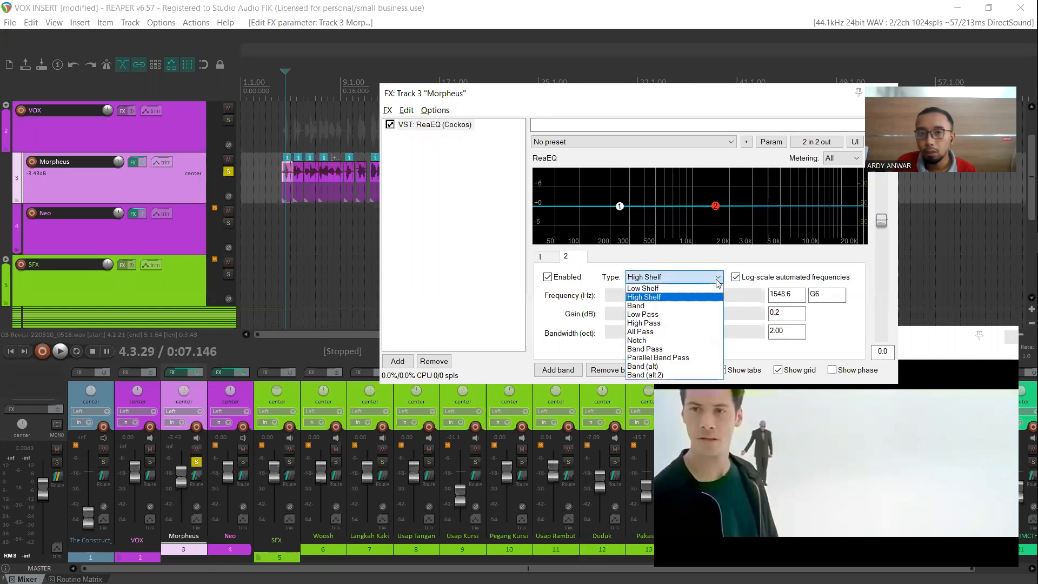
pyautogui.click(691, 349)
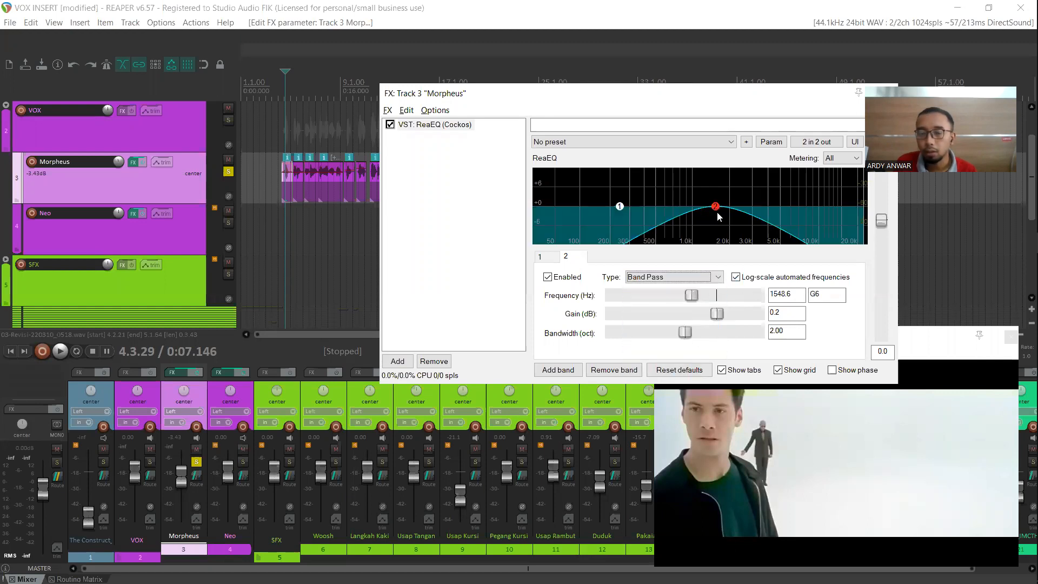
pyautogui.click(703, 277)
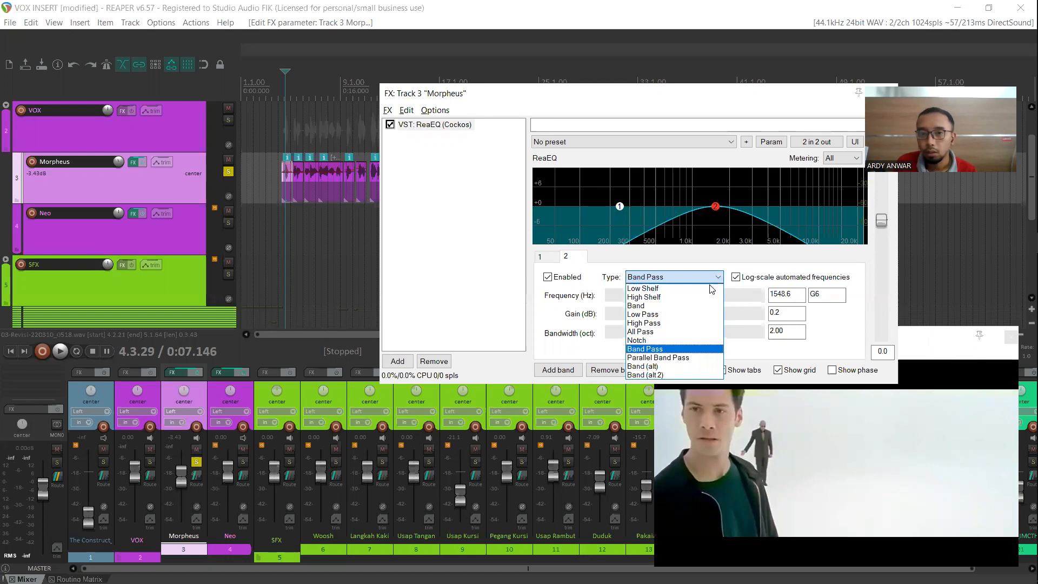
pyautogui.click(681, 306)
pyautogui.moveTo(715, 206); pyautogui.dragTo(705, 182)
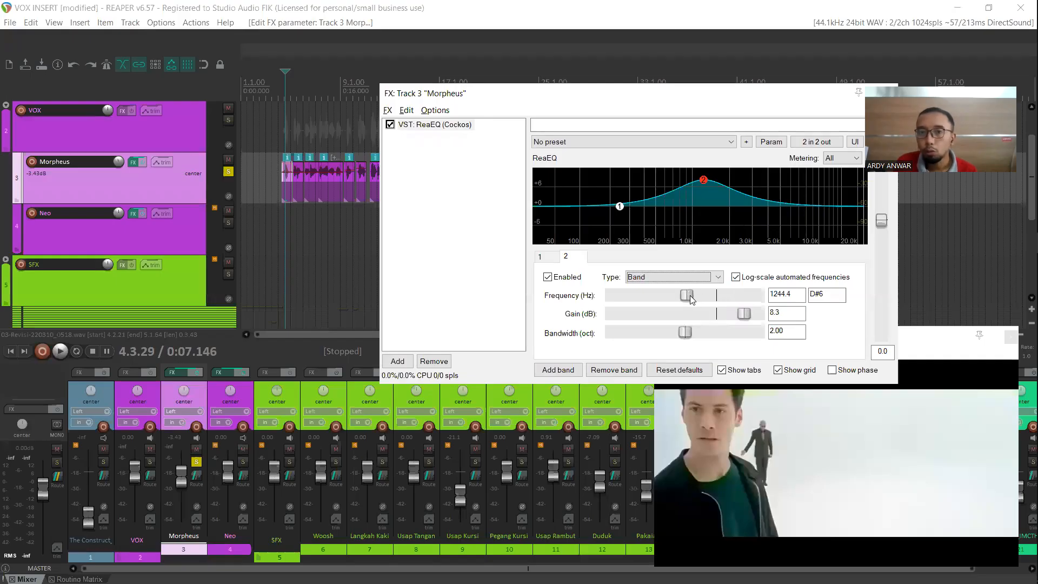
pyautogui.moveTo(692, 300); pyautogui.dragTo(762, 322)
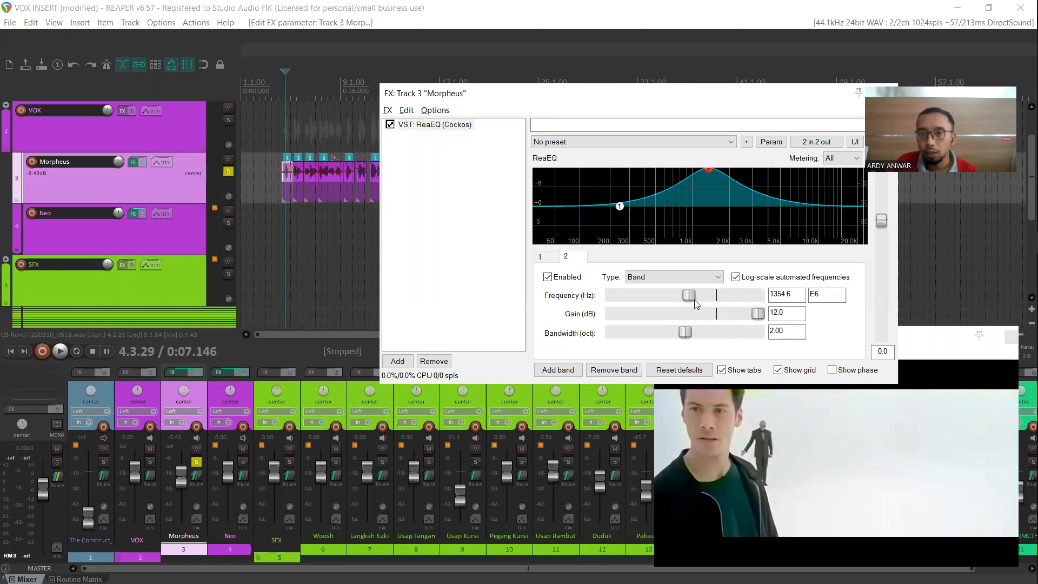
pyautogui.moveTo(685, 333); pyautogui.dragTo(623, 332)
# Play the Morpheus clip repeatedly while sweeping the narrow band 2 peak down to 763.5 Hz at 11.8 dB
pyautogui.press('space')
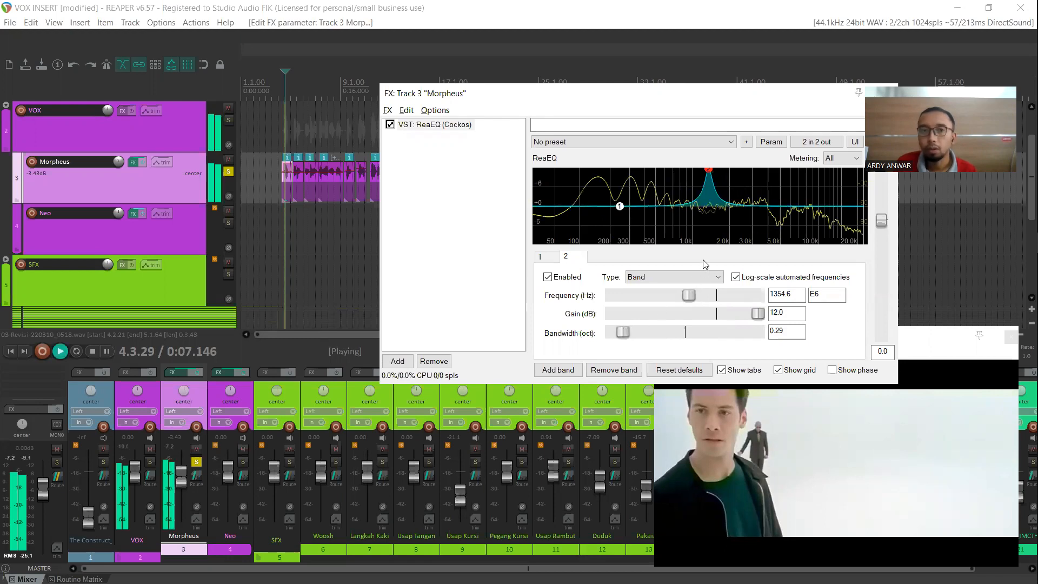
pyautogui.press('space')
pyautogui.moveTo(709, 177)
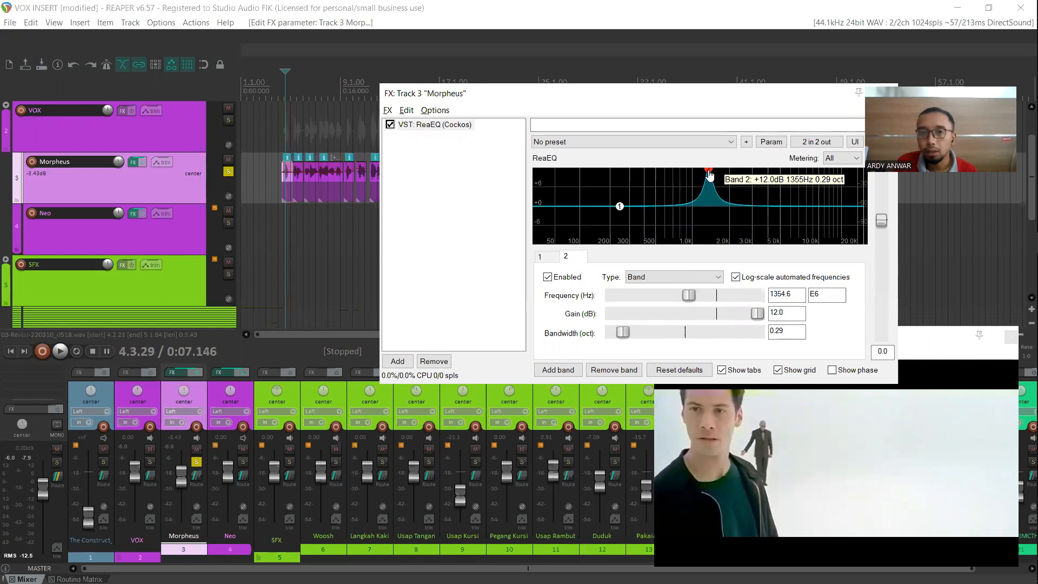
pyautogui.press('space')
pyautogui.moveTo(709, 176); pyautogui.dragTo(679, 173)
pyautogui.press('space')
pyautogui.press('space')
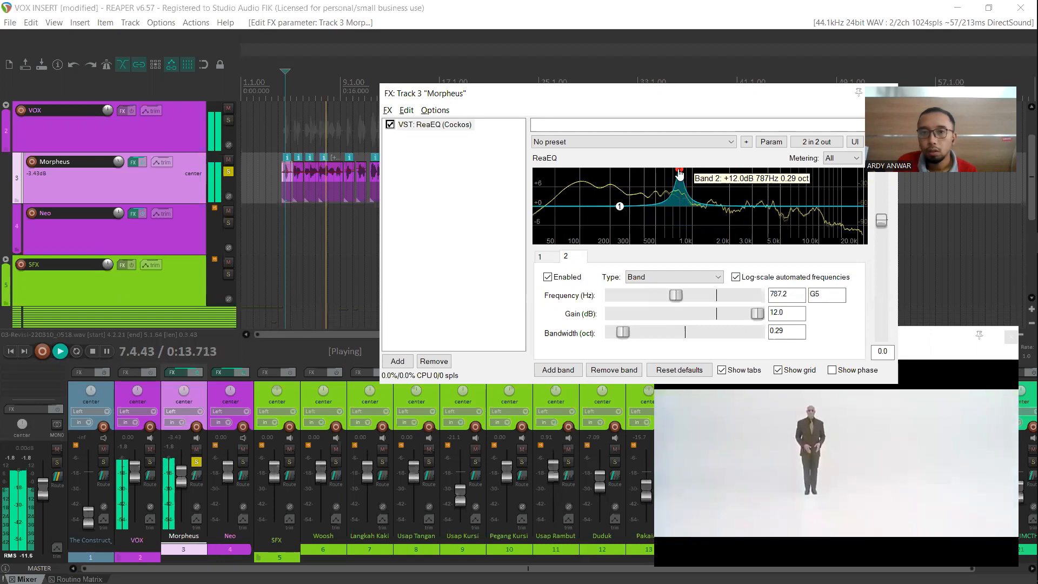
pyautogui.press('space')
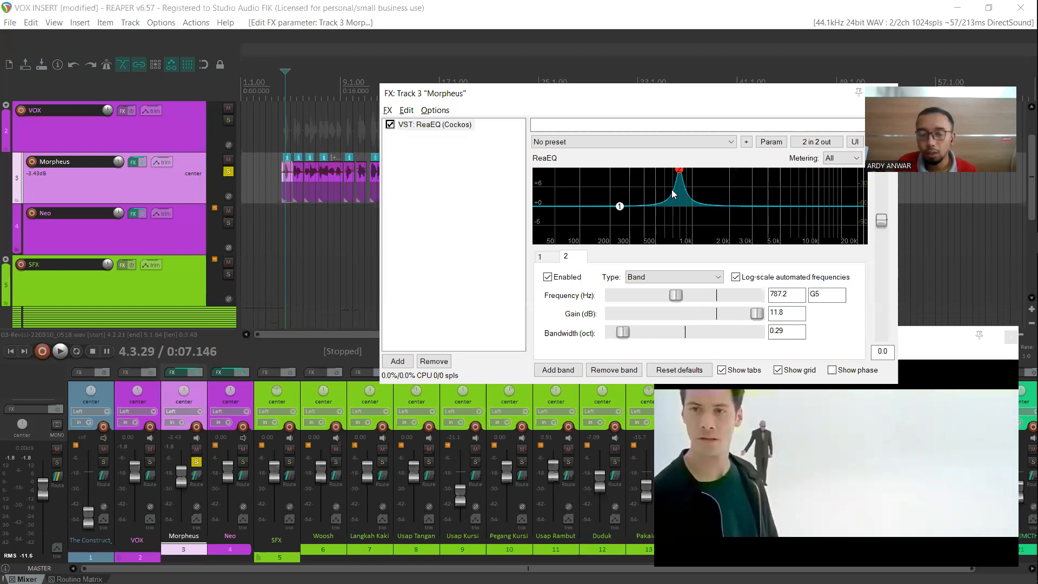
pyautogui.press('space')
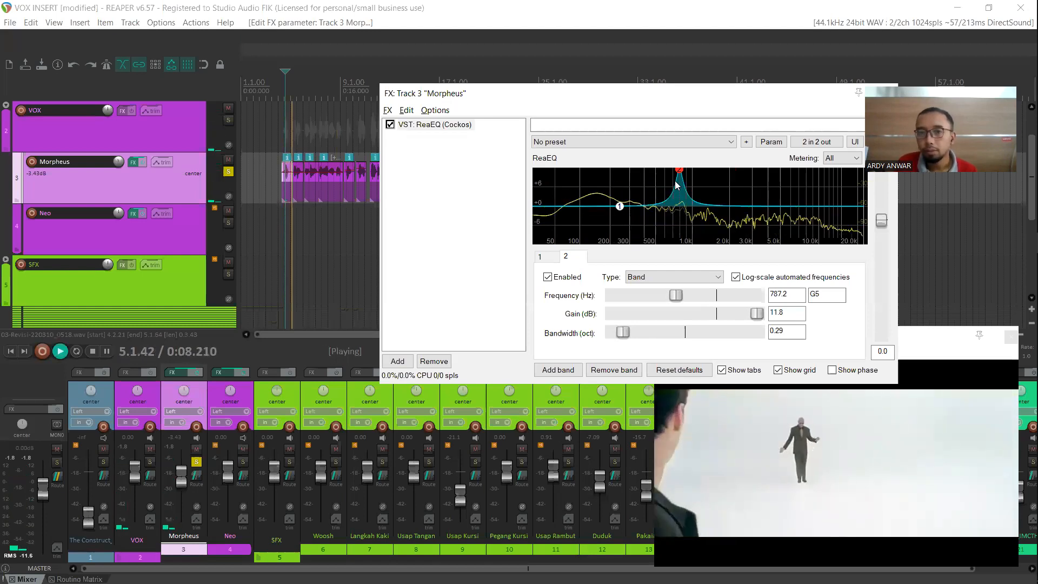
pyautogui.moveTo(677, 173); pyautogui.dragTo(676, 173)
pyautogui.press('space')
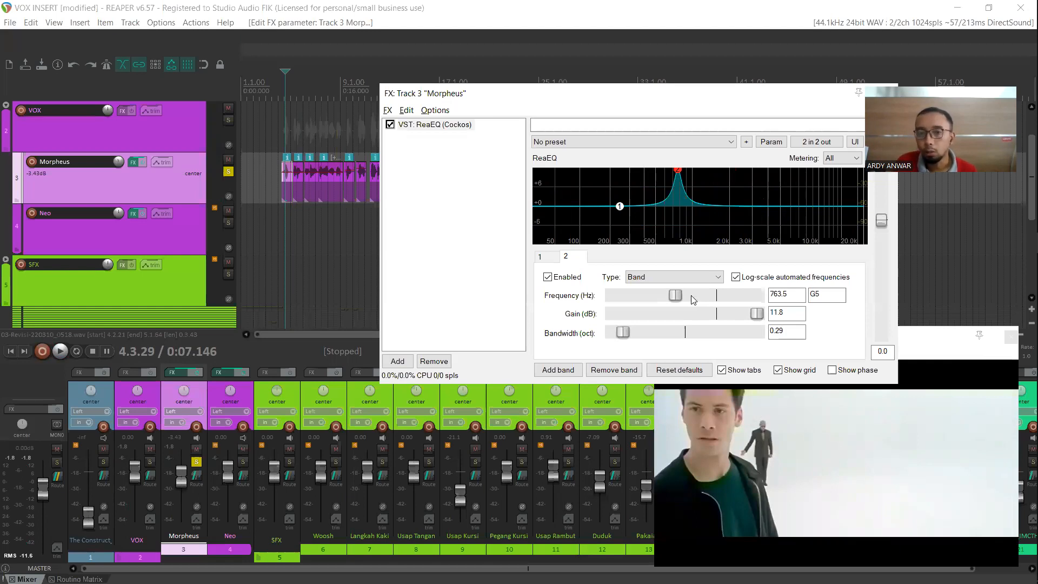
# Cut band 2 to -9.4 dB, widen its bandwidth to 0.57 octaves, and play the Morpheus clip to hear the result
pyautogui.moveTo(756, 314); pyautogui.dragTo(688, 315)
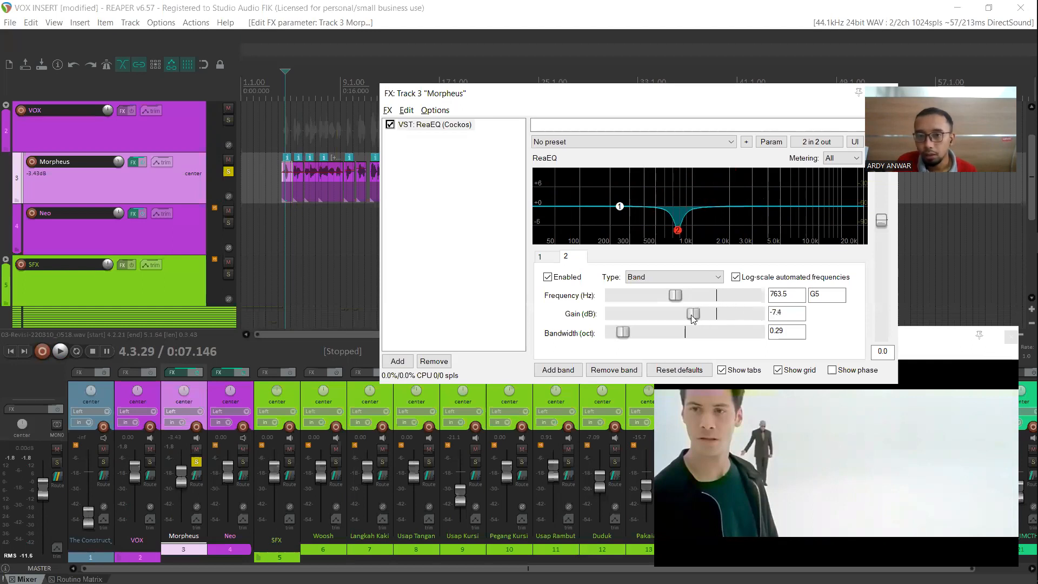
pyautogui.moveTo(626, 333); pyautogui.dragTo(636, 335)
pyautogui.press('space')
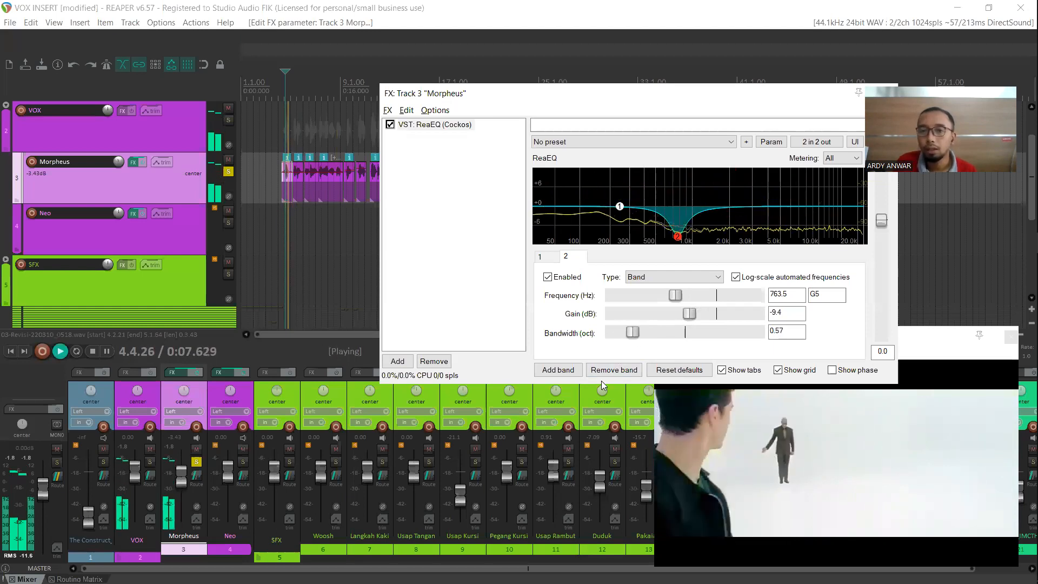
pyautogui.press('space')
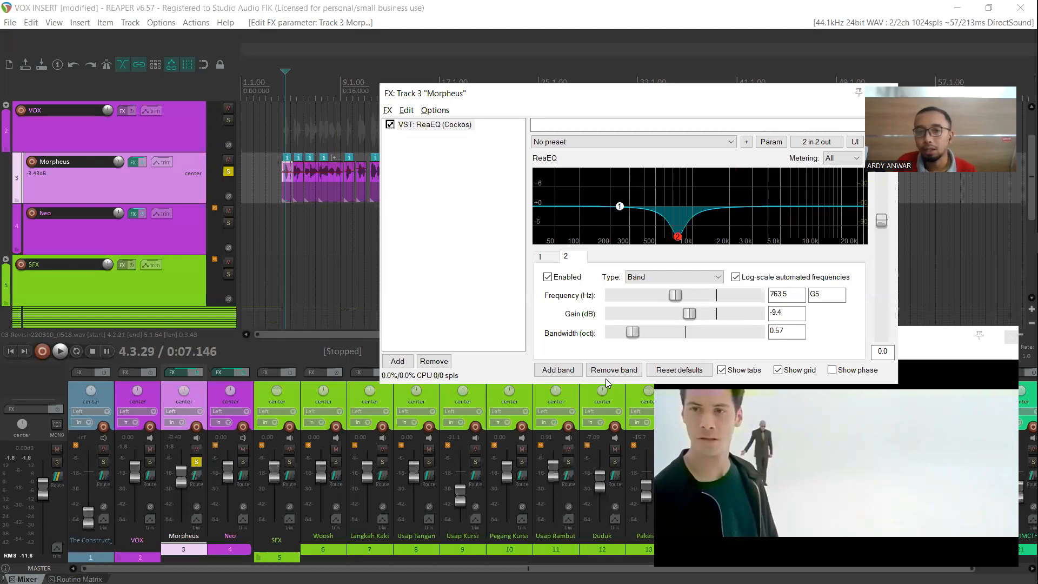
pyautogui.press('space')
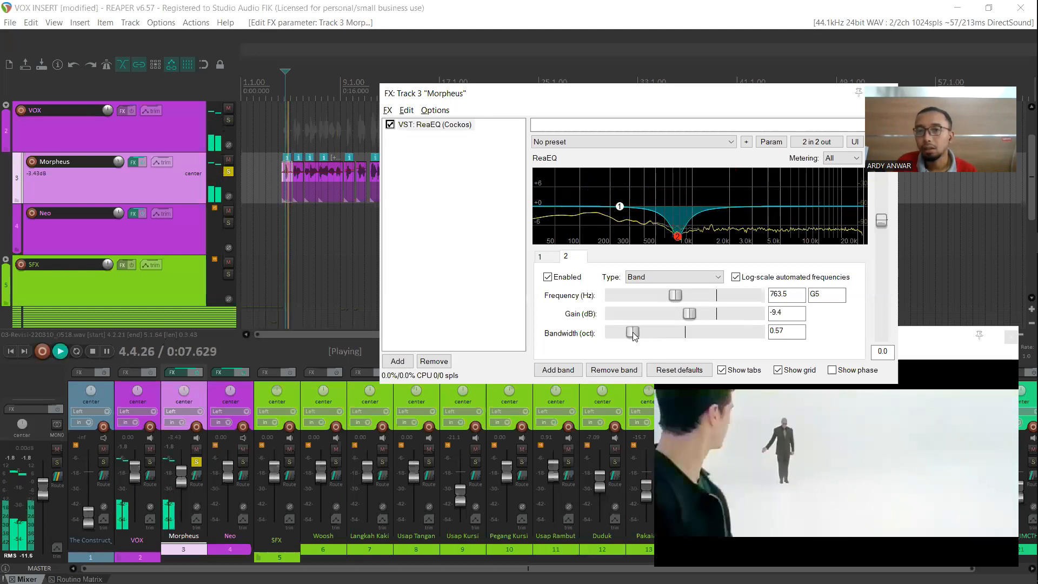
pyautogui.press('space')
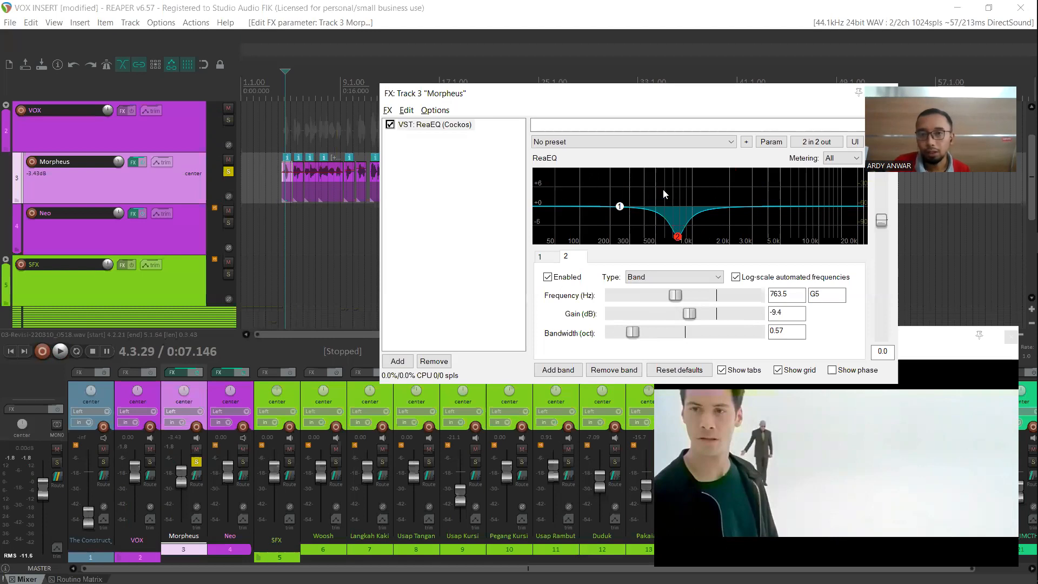
# Review the Equalize slide in PowerPoint and the volume, panning, and frequency balancing topics of Pertemuan 09 on the browser's course page
pyautogui.hotkey('alt', 'Tab')
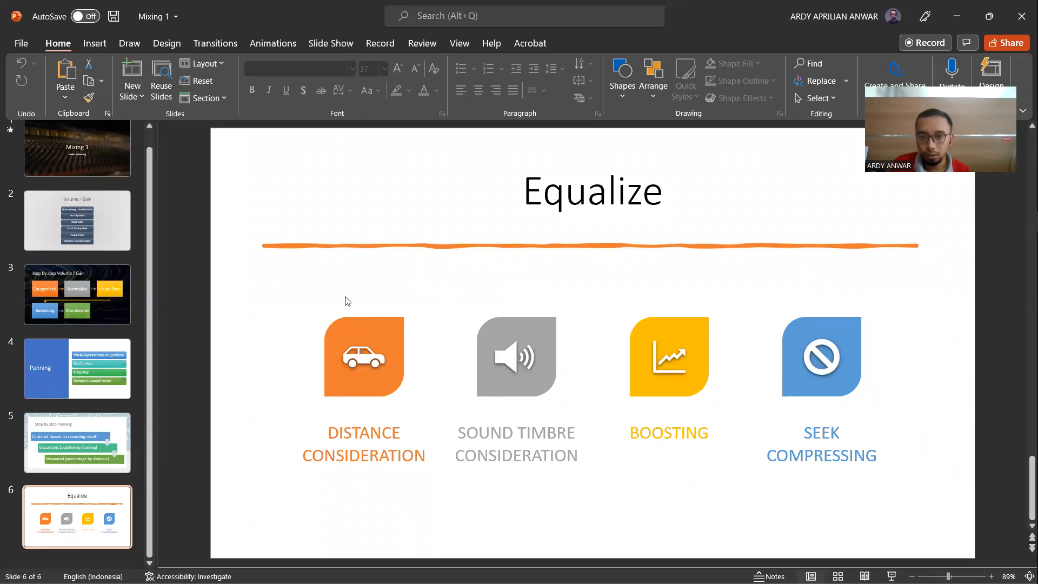
pyautogui.hotkey('alt', 'Tab')
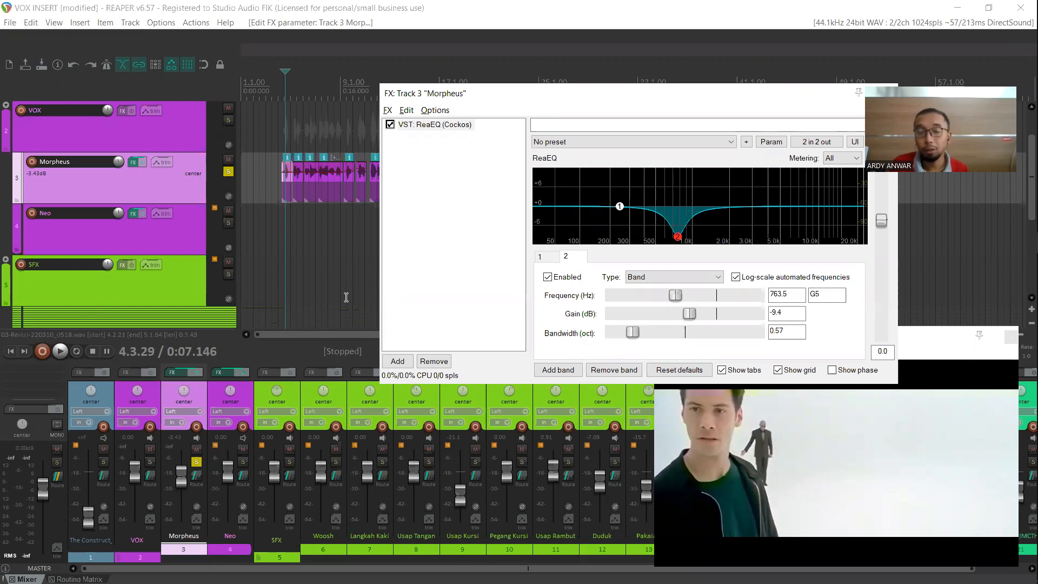
pyautogui.hotkey('alt', 'Tab')
pyautogui.hotkey('alt', 'Tab')
pyautogui.hotkey('alt', 'Tab')
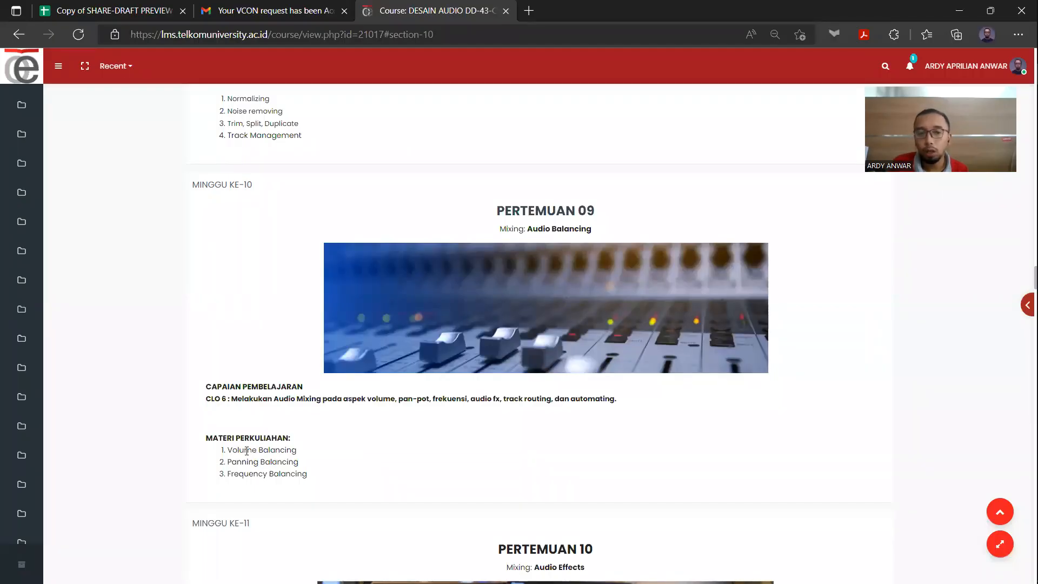
pyautogui.doubleClick(246, 451)
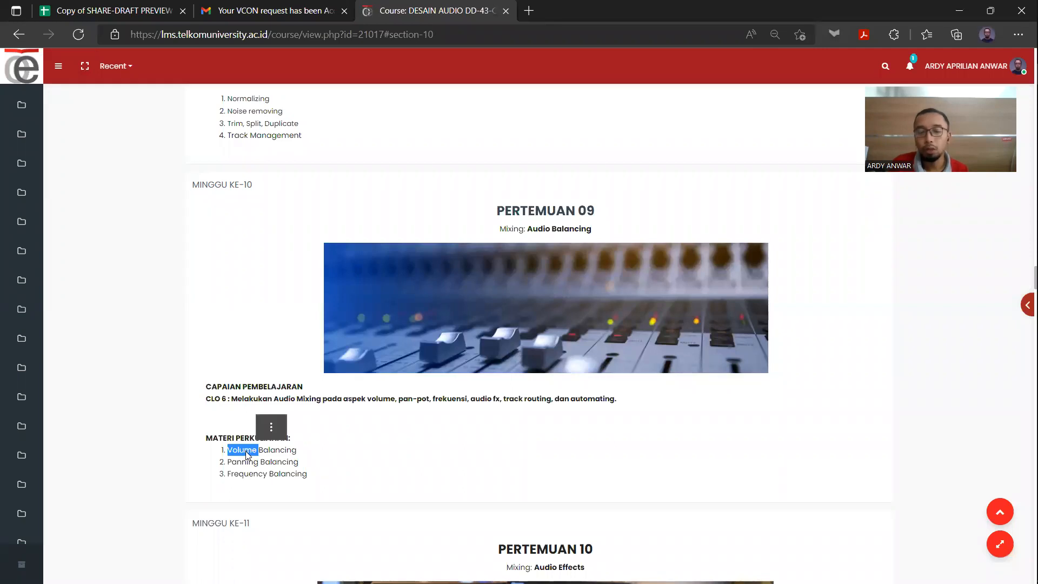
pyautogui.click(237, 466)
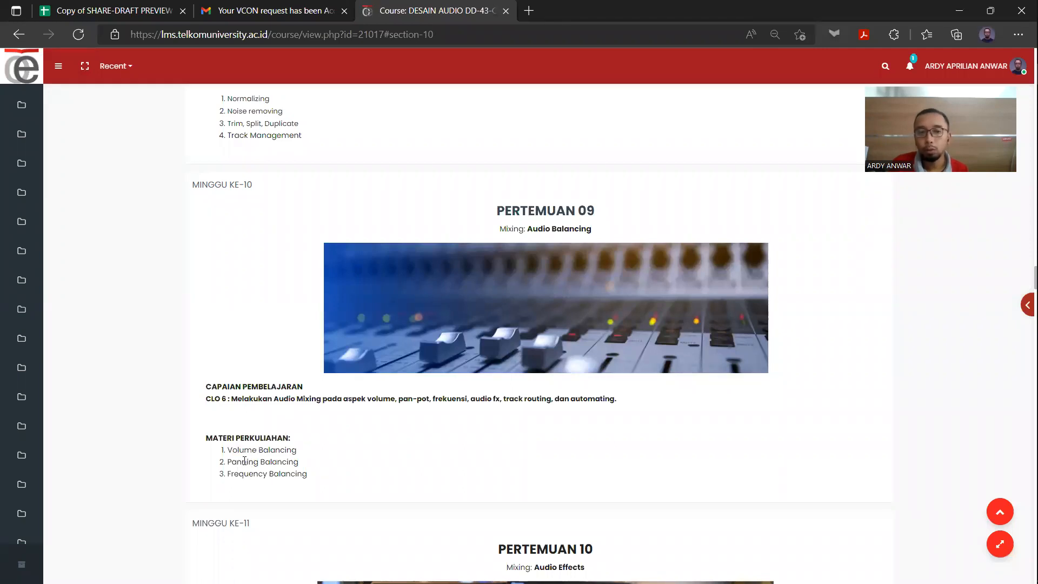
pyautogui.doubleClick(245, 462)
pyautogui.tripleClick(248, 474)
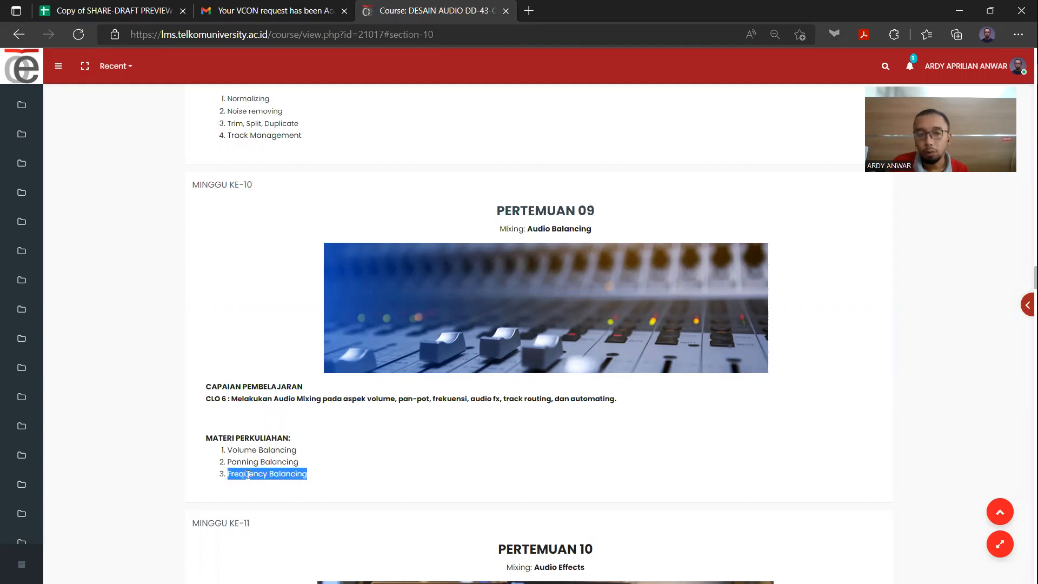